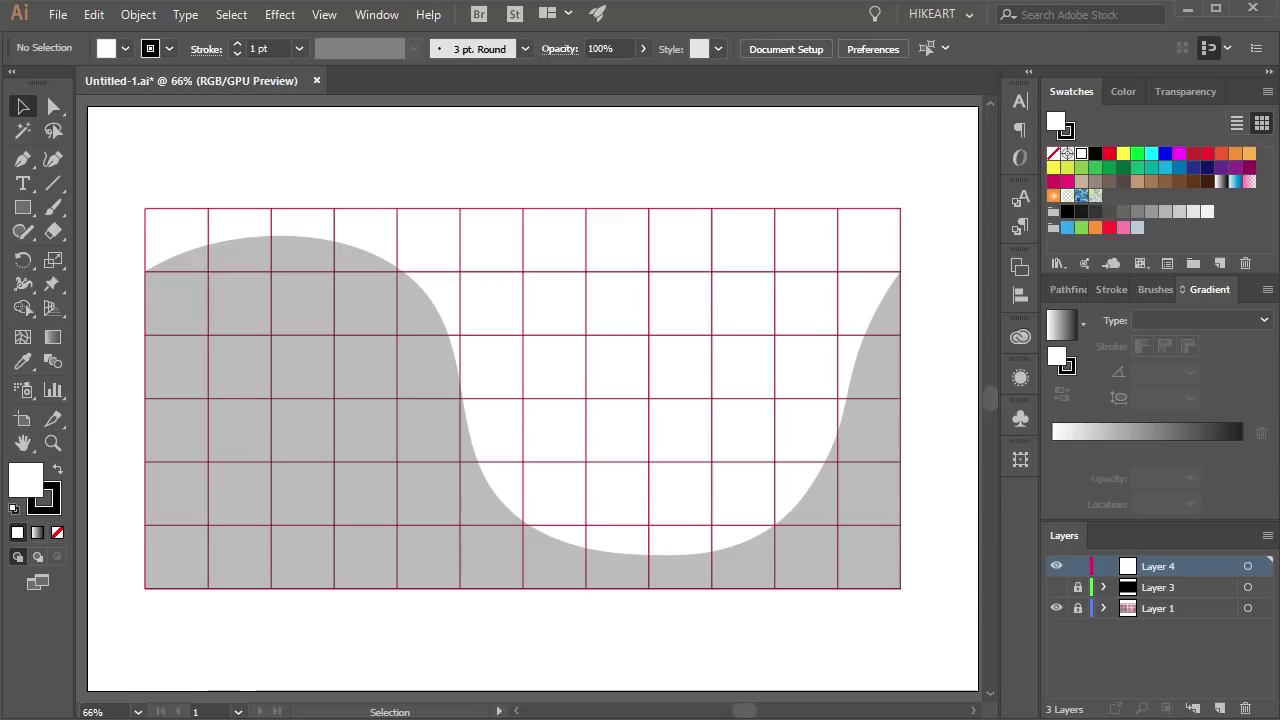
key("ctrl+f")
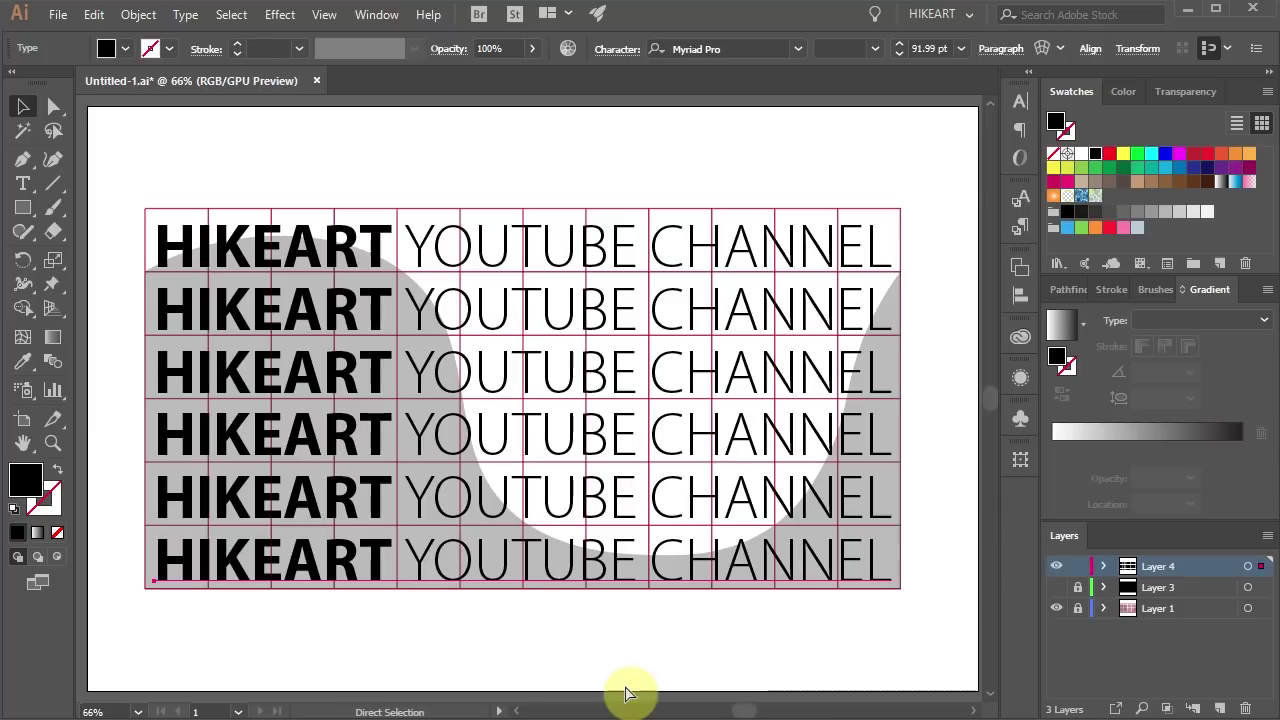
key("ctrl+z")
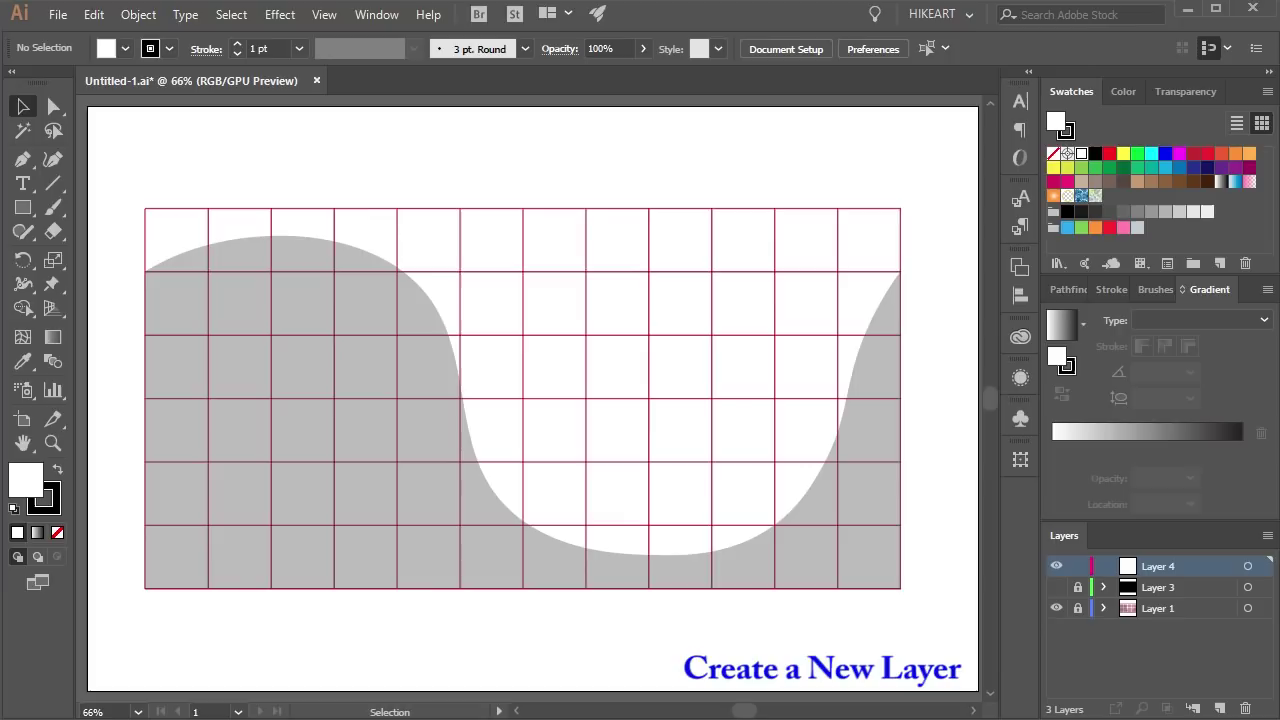
Type 'HIKEART YOUTUBE CHANNEL' at the grid's top-left, with YOUTUBE CHANNEL set to Light.
left_click(22, 184)
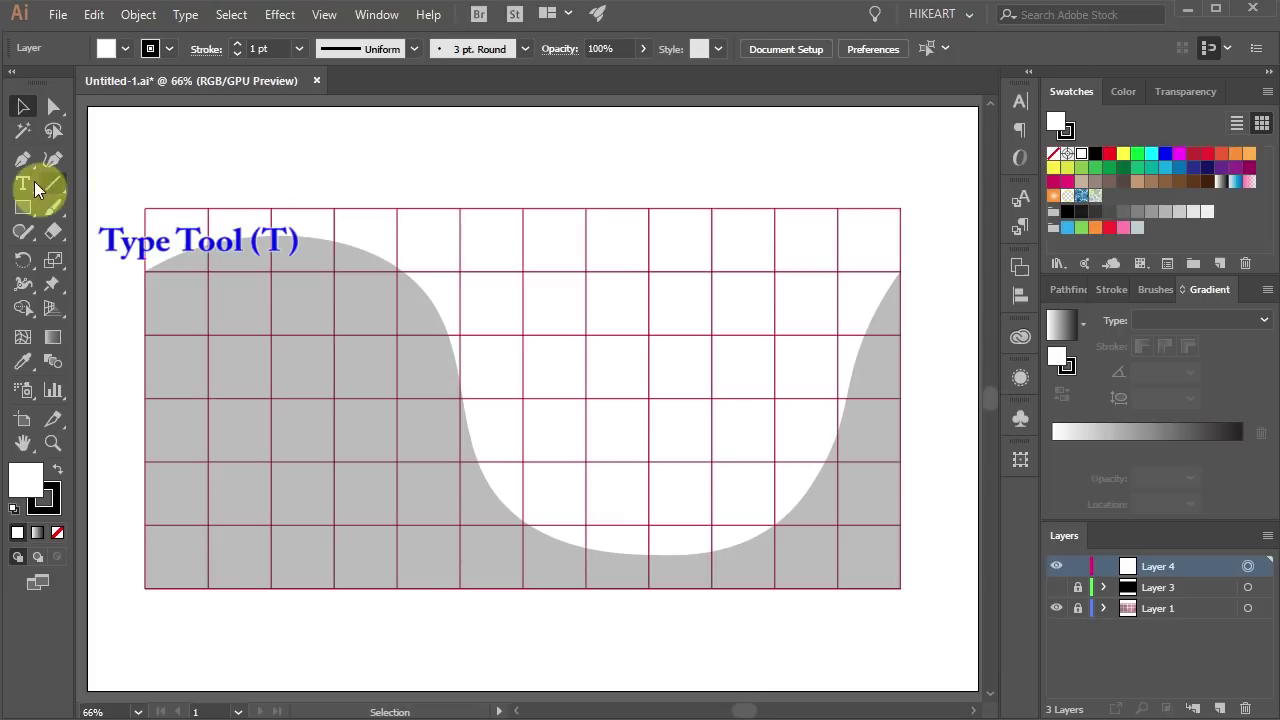
left_click(179, 262)
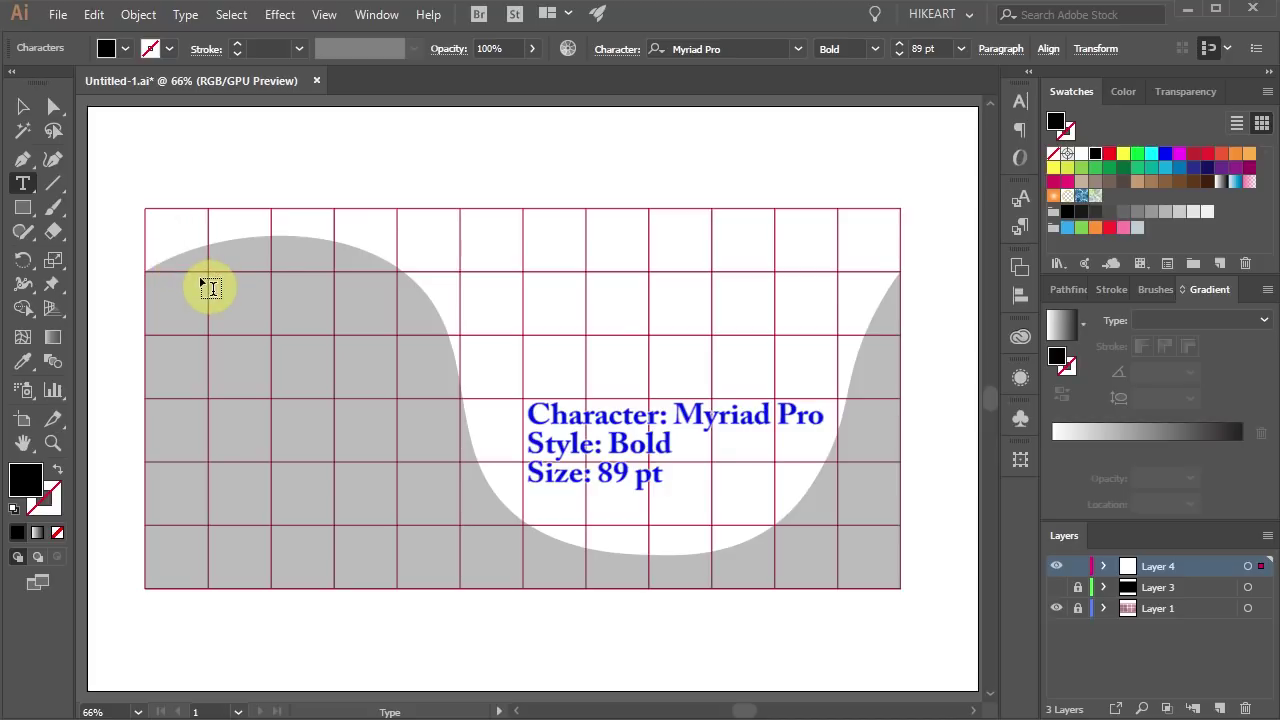
type("HIKEART YOUTUBE CHANNEL")
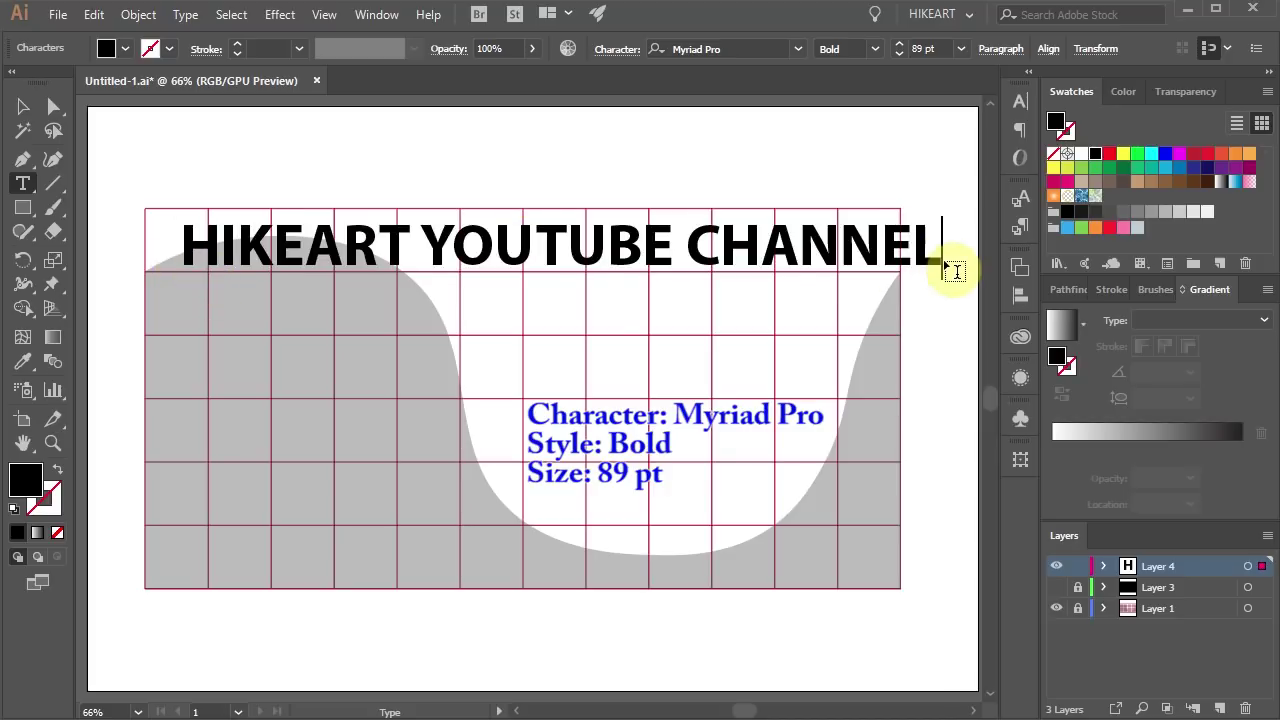
left_click_drag(940, 243, 420, 243)
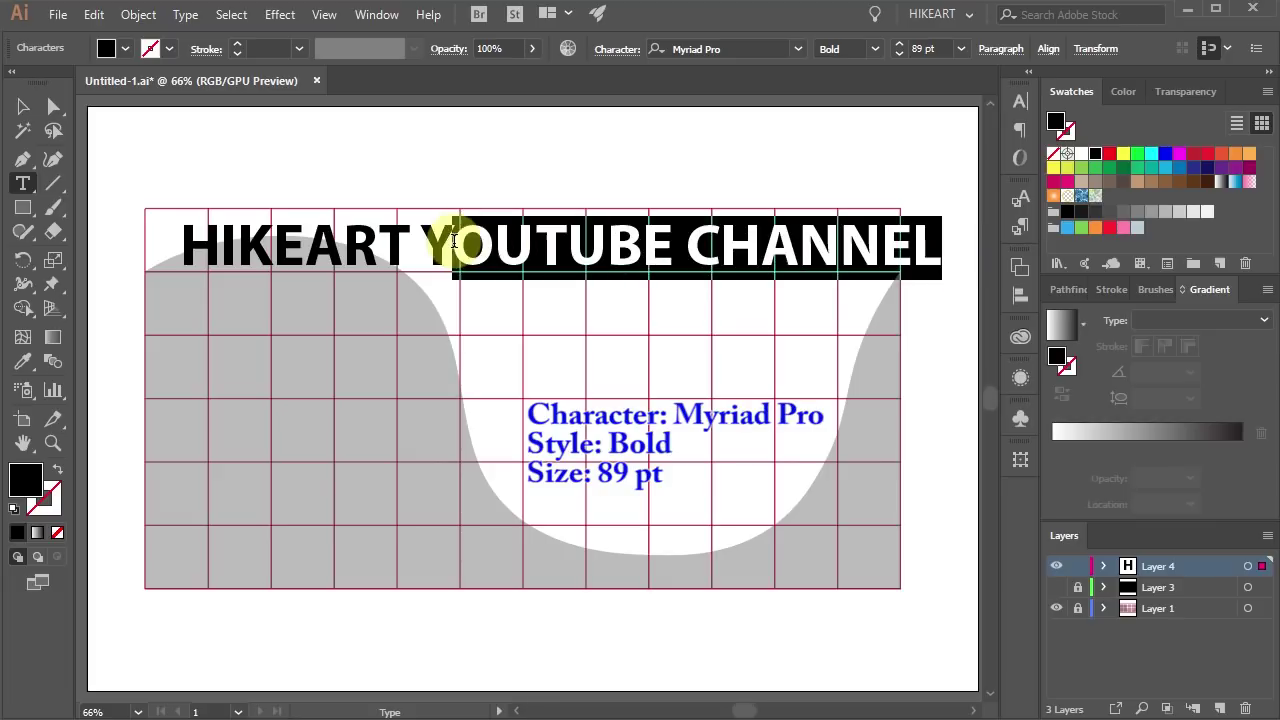
left_click(873, 48)
left_click(871, 510)
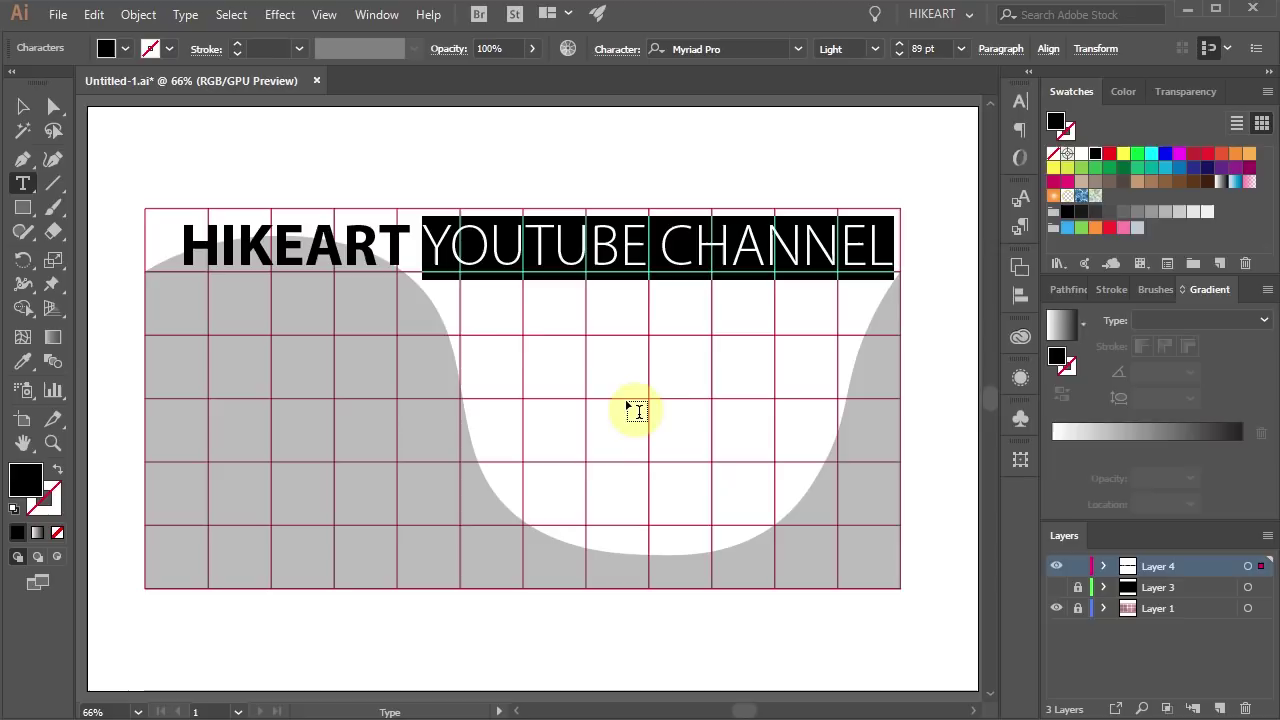
Scale the text line to span the grid's top row and repeat it into six stacked rows.
key("v")
left_click_drag(614, 251, 589, 251)
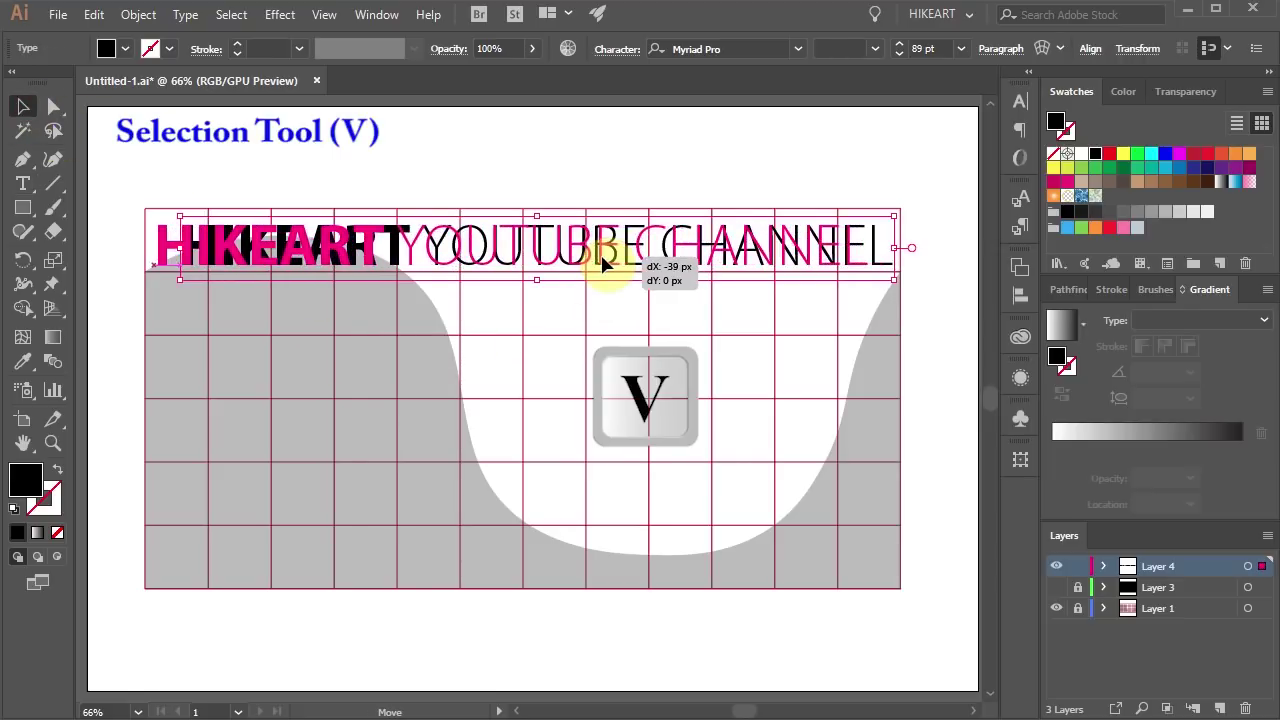
left_click_drag(868, 215, 895, 211)
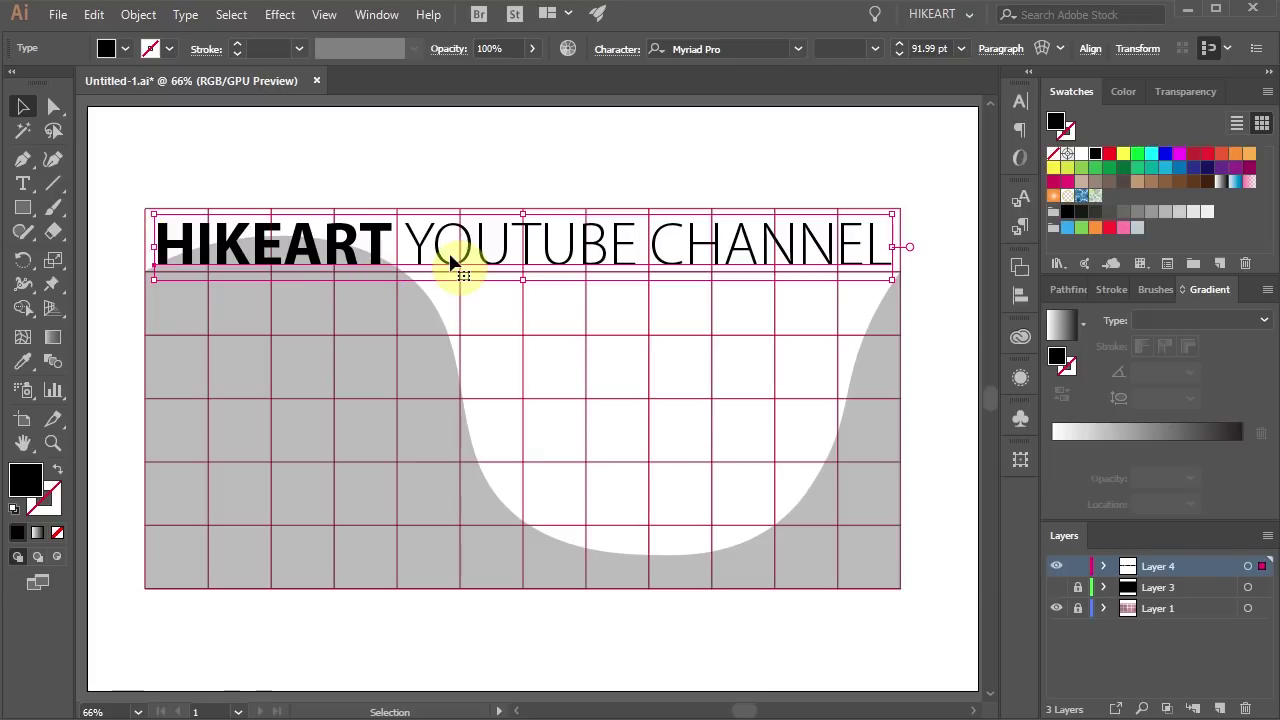
left_click_drag(457, 257, 458, 263)
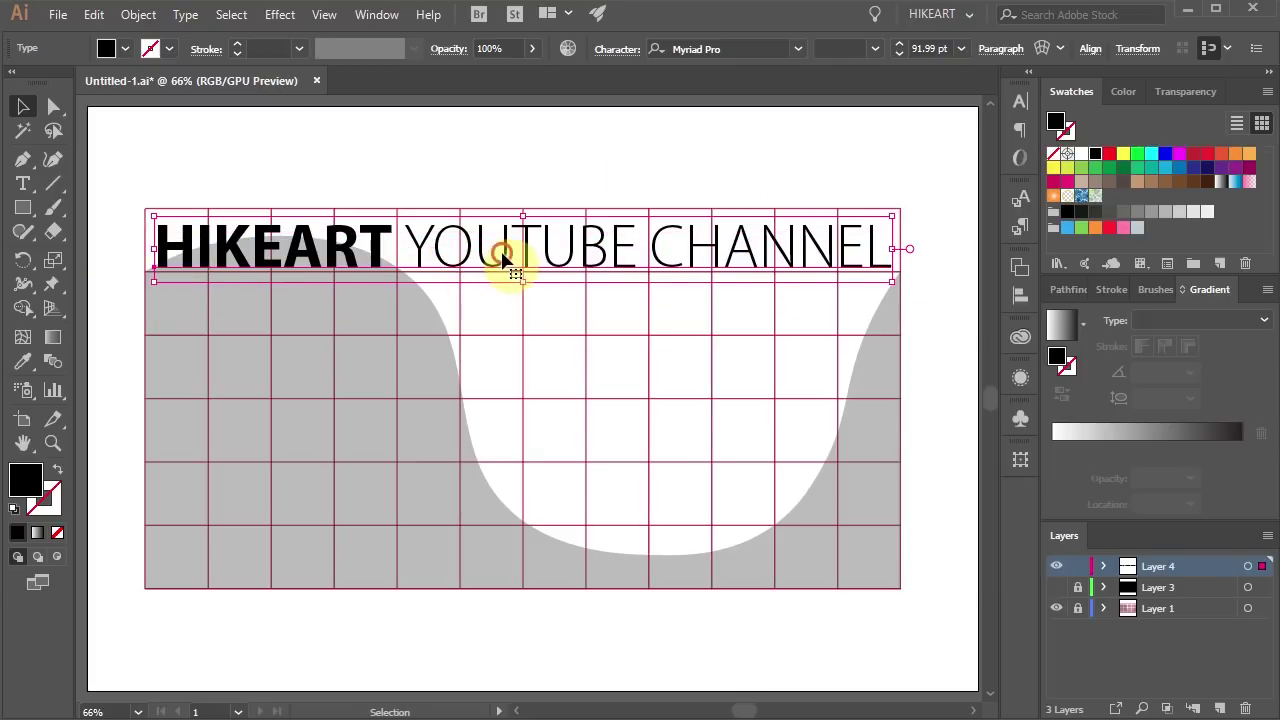
left_click_drag(505, 265, 496, 321)
key("ctrl+d")
key("ctrl+d")
key("ctrl+d")
key("ctrl+d")
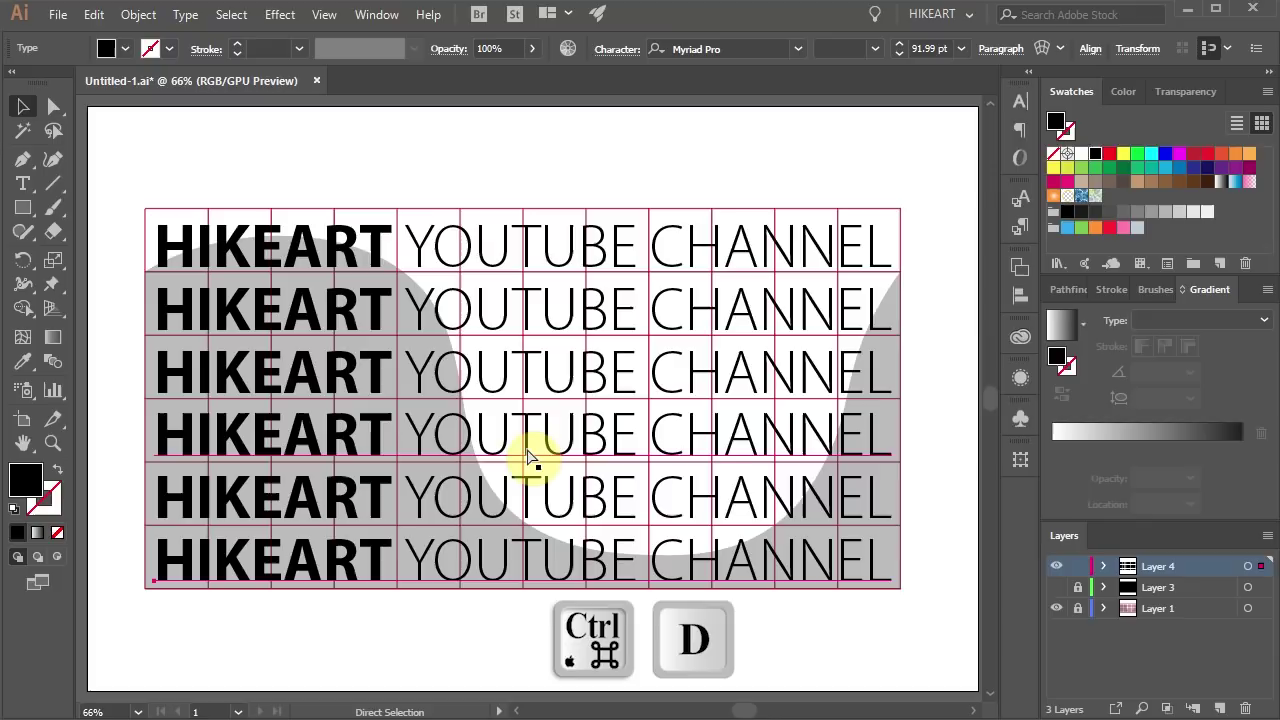
key("ctrl+a")
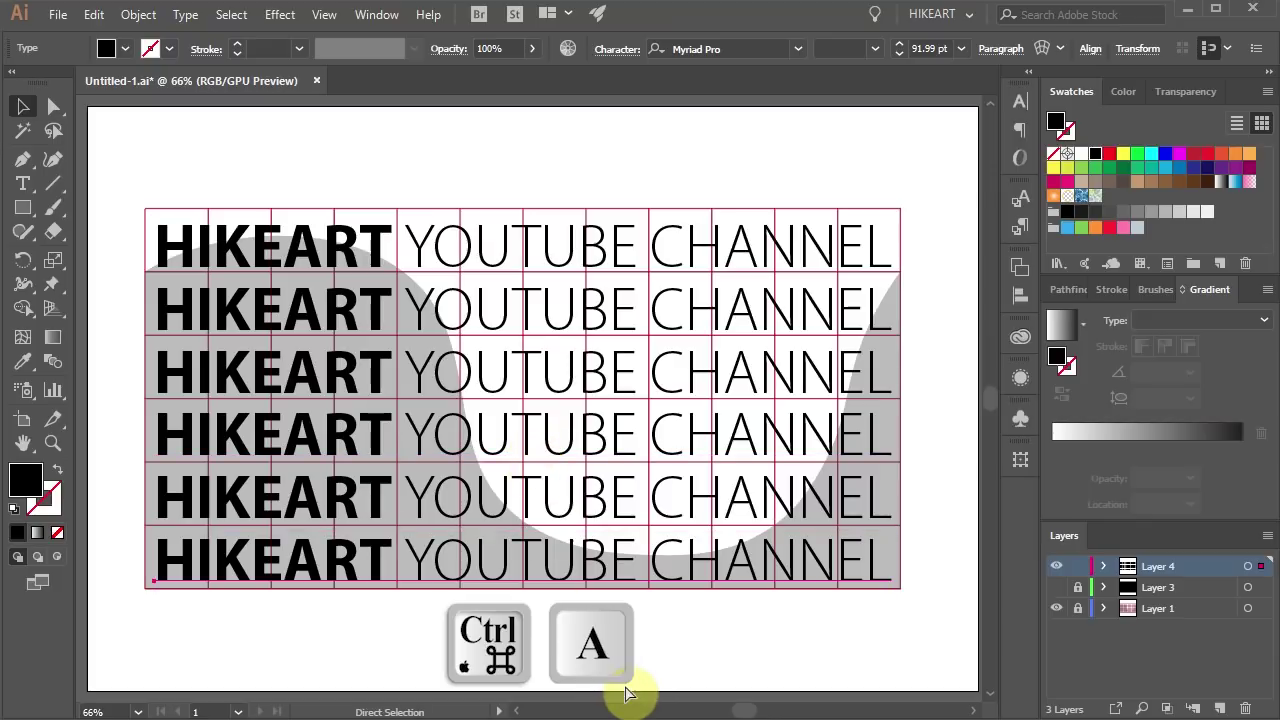
Create outlines from the six selected rows, then ungroup them into individual letter shapes.
right_click(600, 403)
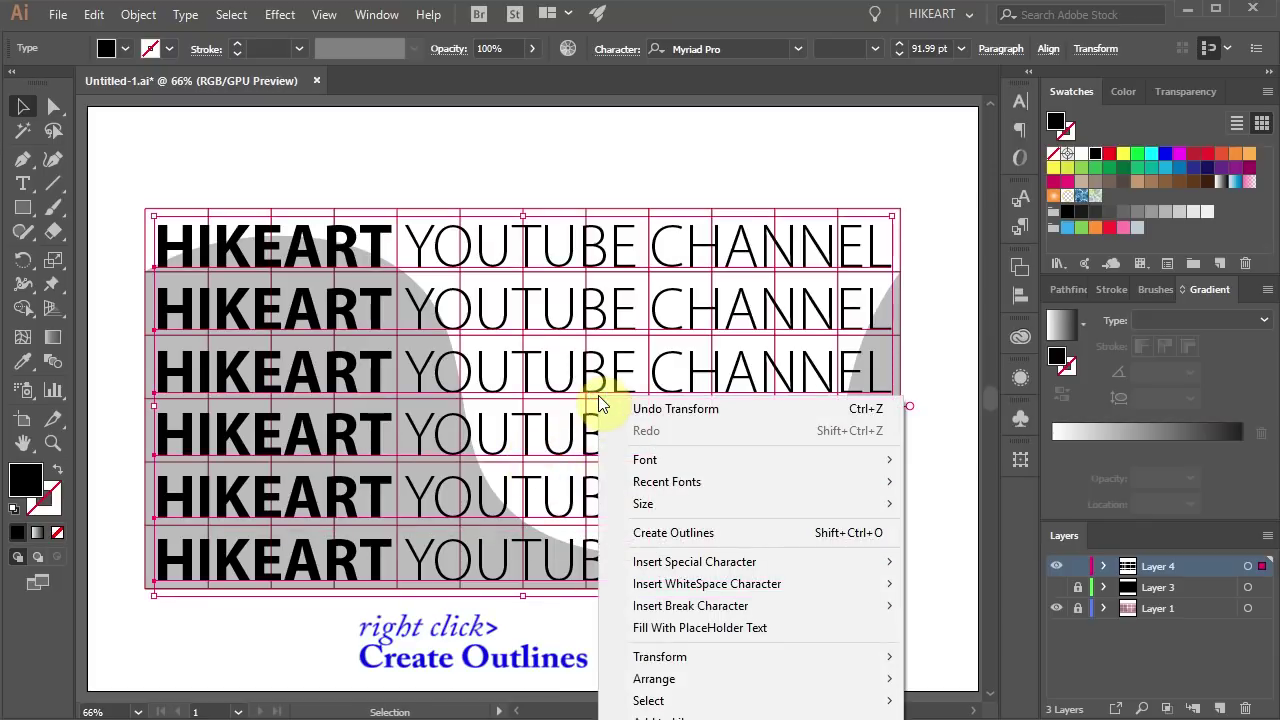
left_click(697, 537)
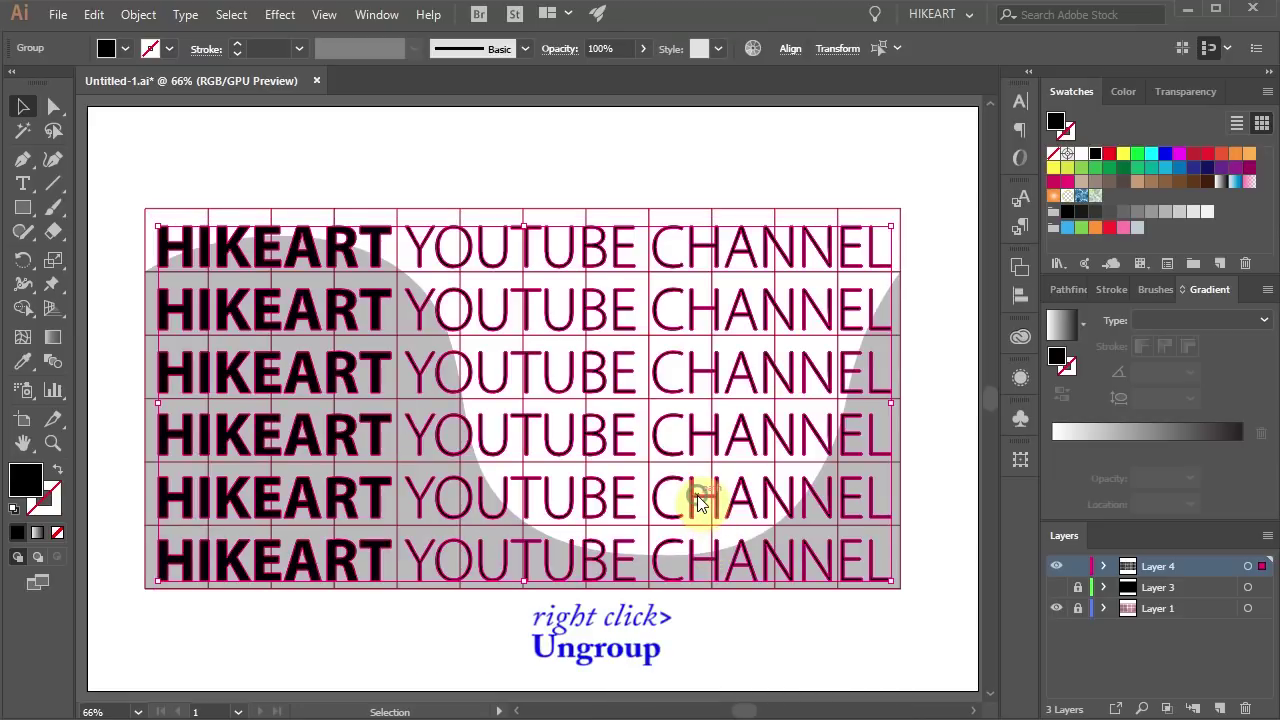
right_click(698, 503)
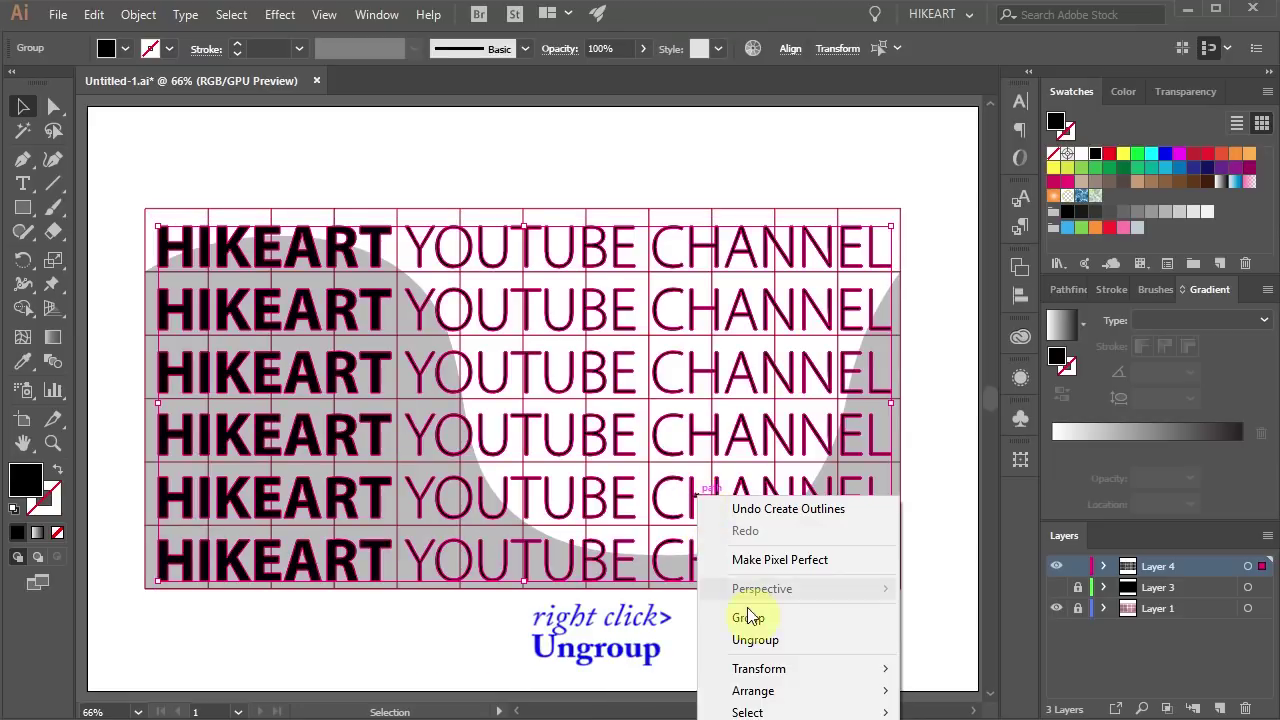
left_click(766, 641)
left_click(744, 636)
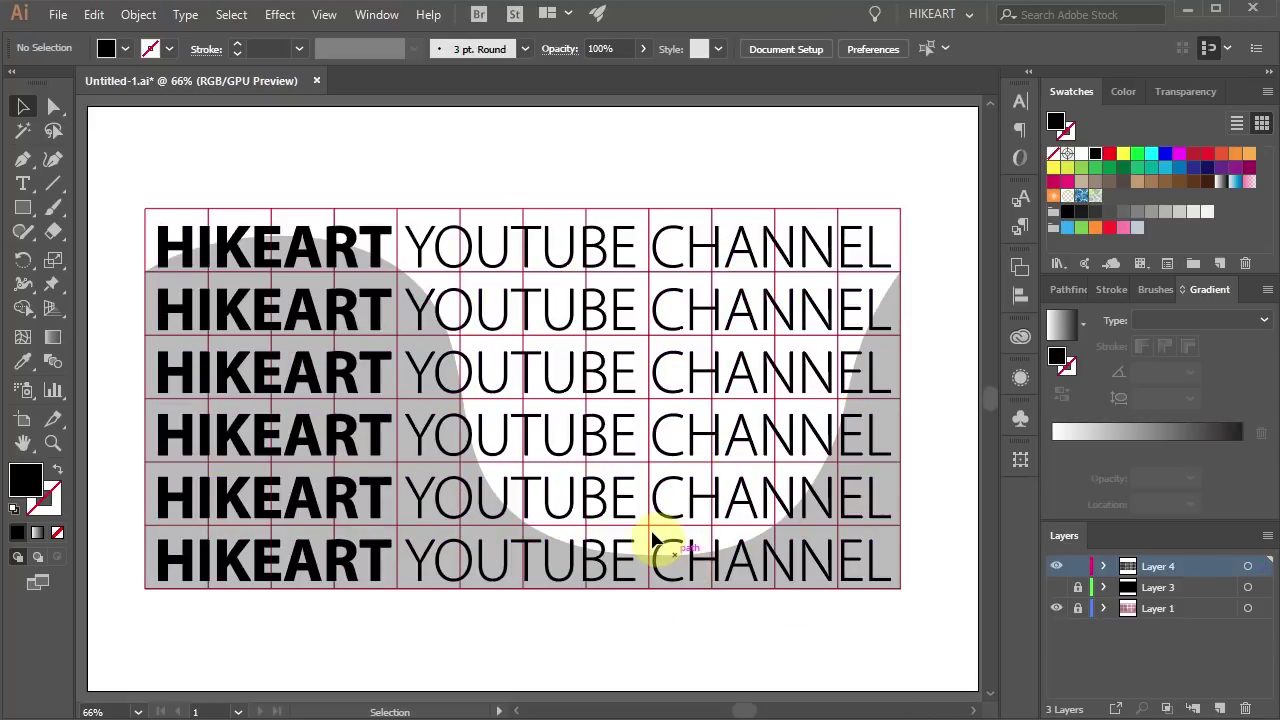
left_click(620, 505)
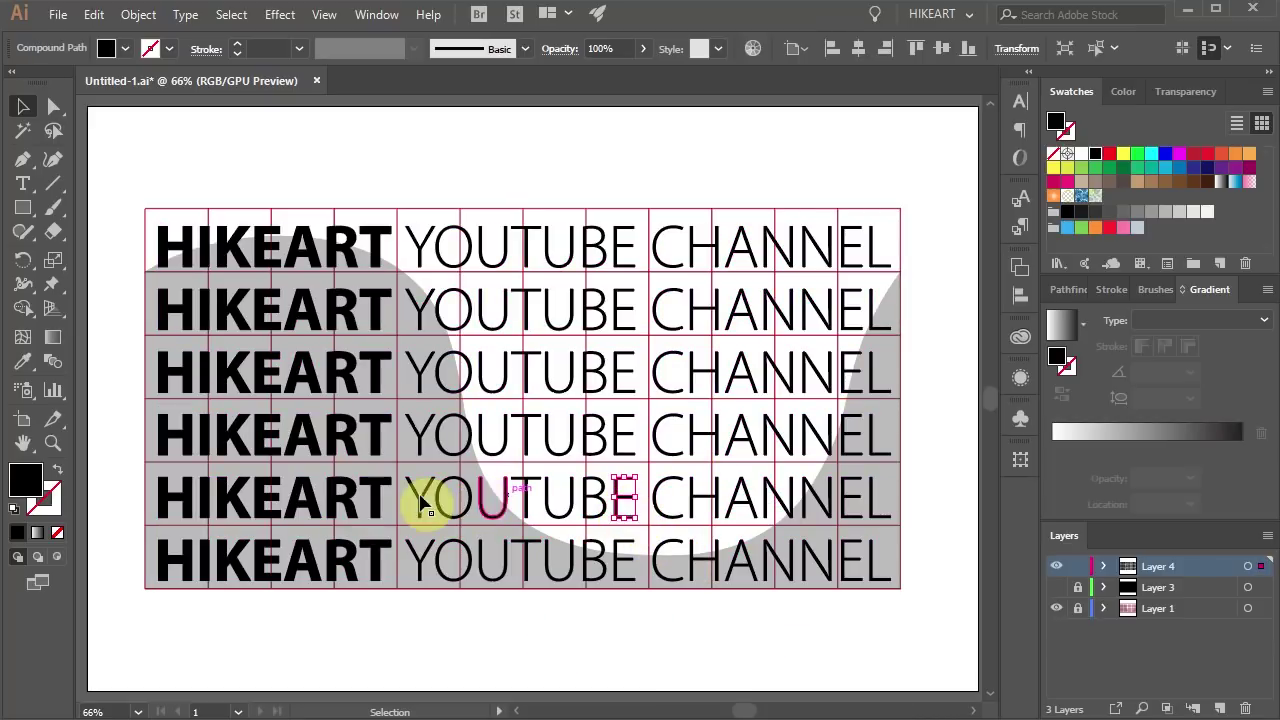
Reorder row 2 to CHANNEL HIKEART YOUTUBE and row 3 to YOUTUBE CHANNEL HIKEART.
key("ctrl+z")
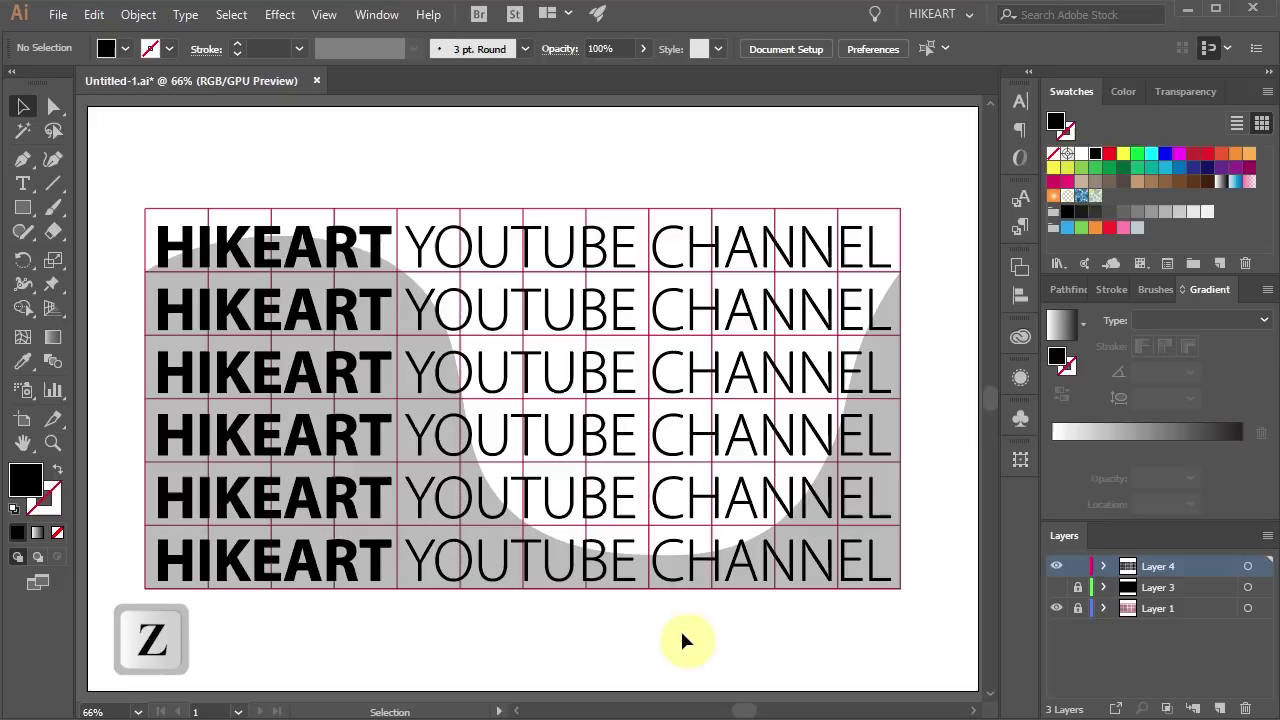
scroll(540, 395, "down", 1)
scroll(545, 400, "down", 1)
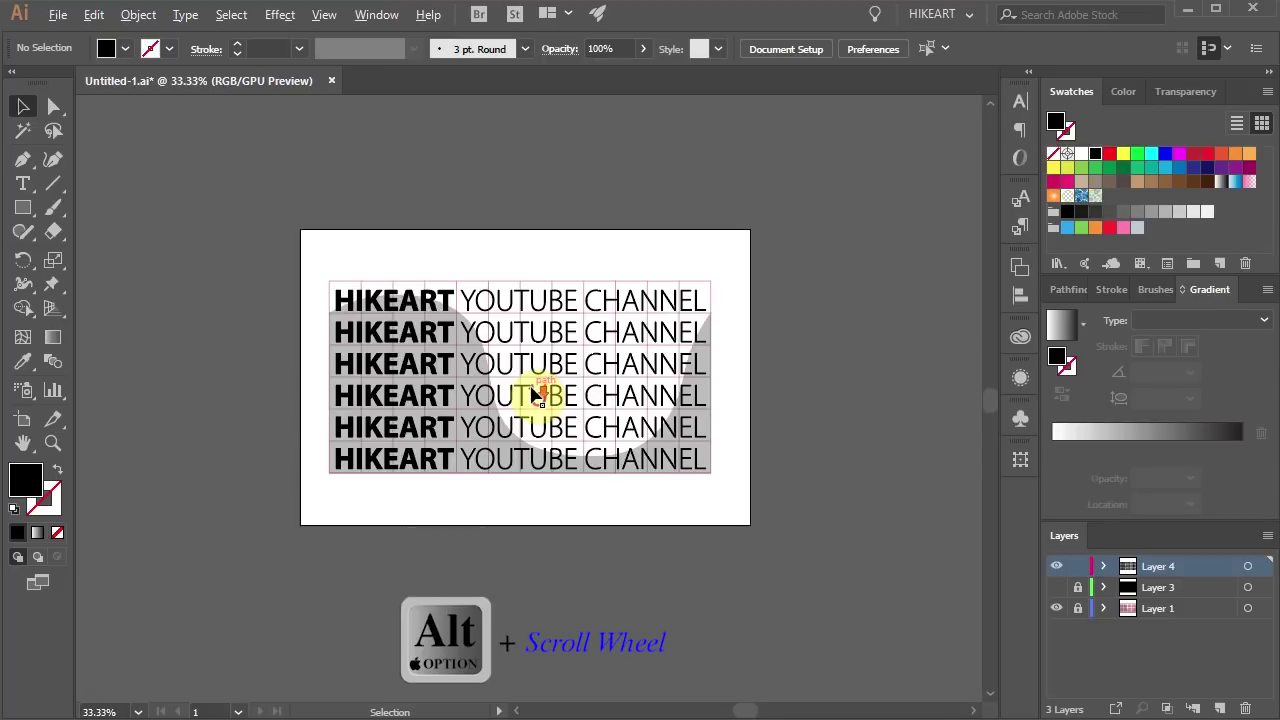
scroll(555, 425, "up", 1)
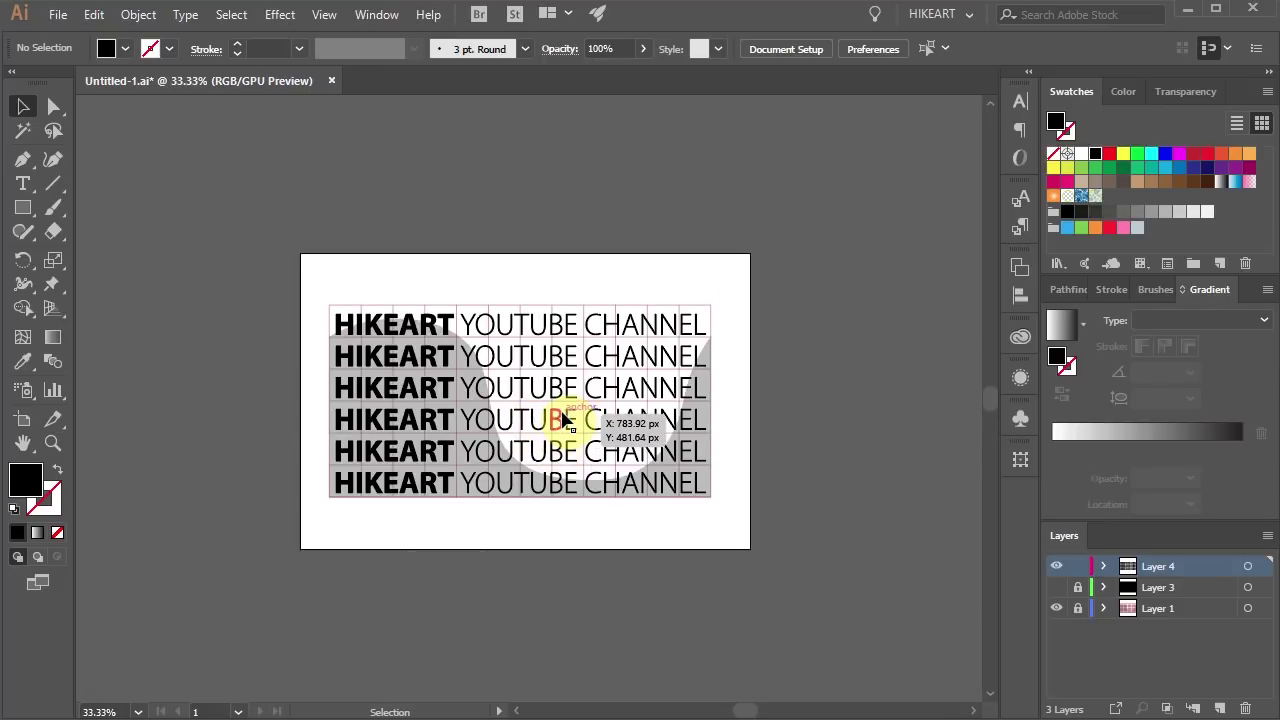
left_click_drag(598, 357, 222, 355)
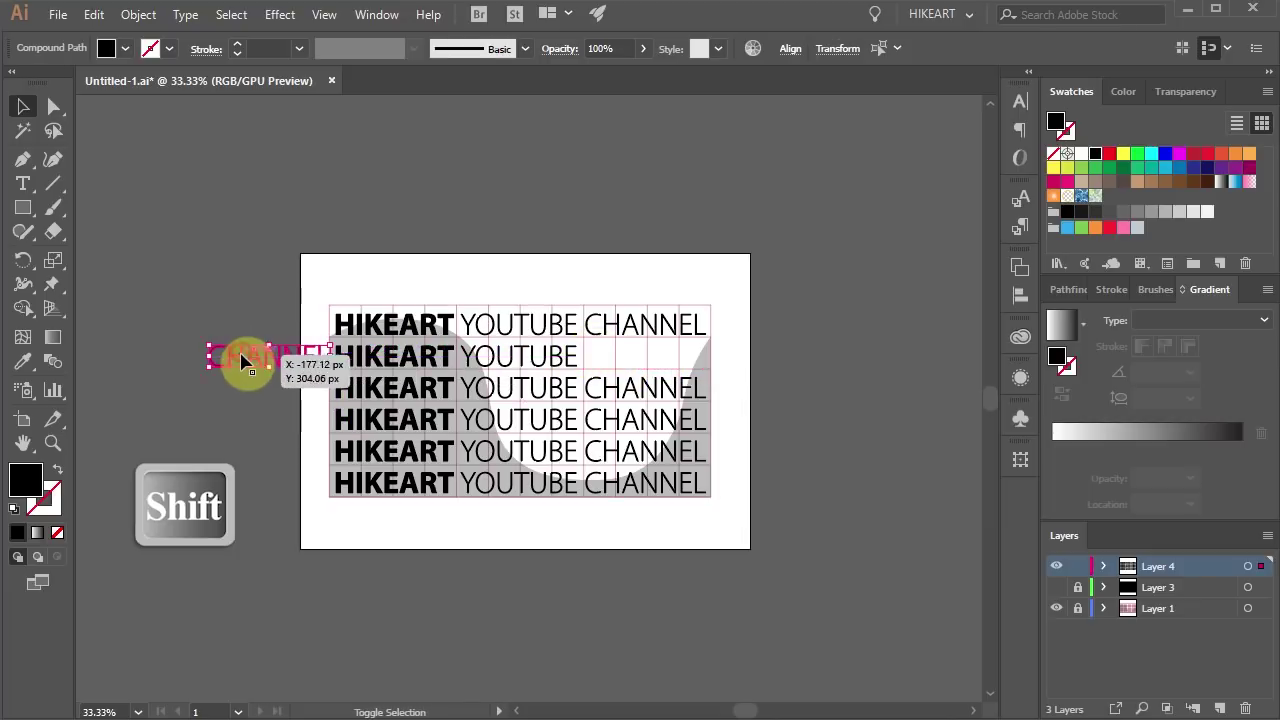
left_click_drag(425, 357, 548, 358)
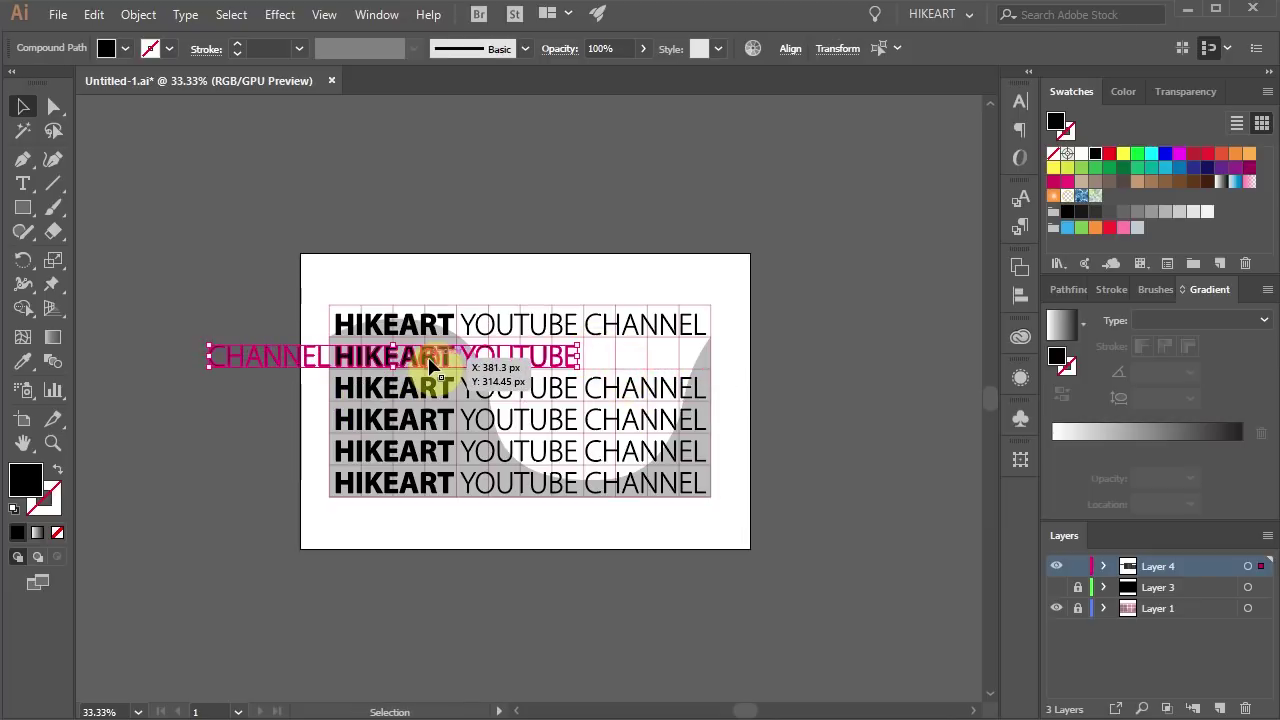
left_click(870, 410)
left_click_drag(447, 392, 863, 403)
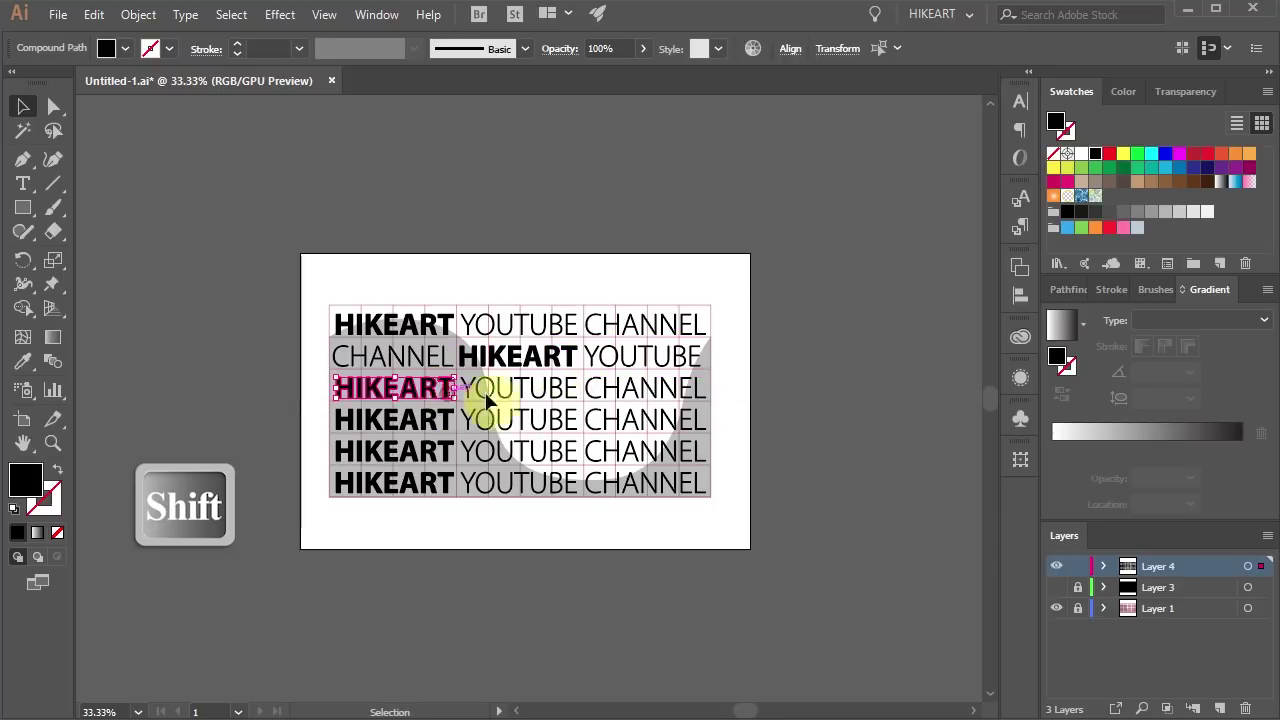
left_click(512, 395, "shift")
left_click_drag(512, 395, 372, 398)
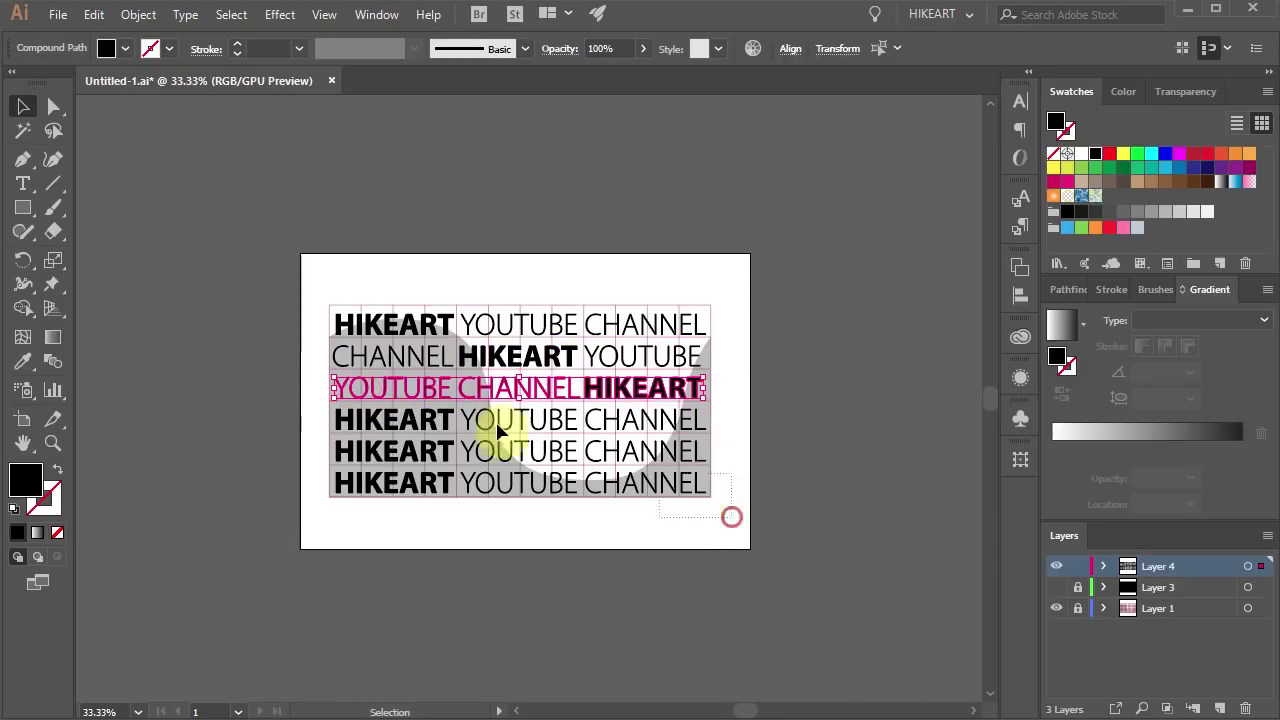
Replace the bottom three rows with a copy of the top three, then group all lettering.
left_click_drag(729, 517, 360, 410)
key("Delete")
left_click_drag(730, 401, 315, 295)
left_click_drag(424, 397, 424, 492)
left_click(877, 508)
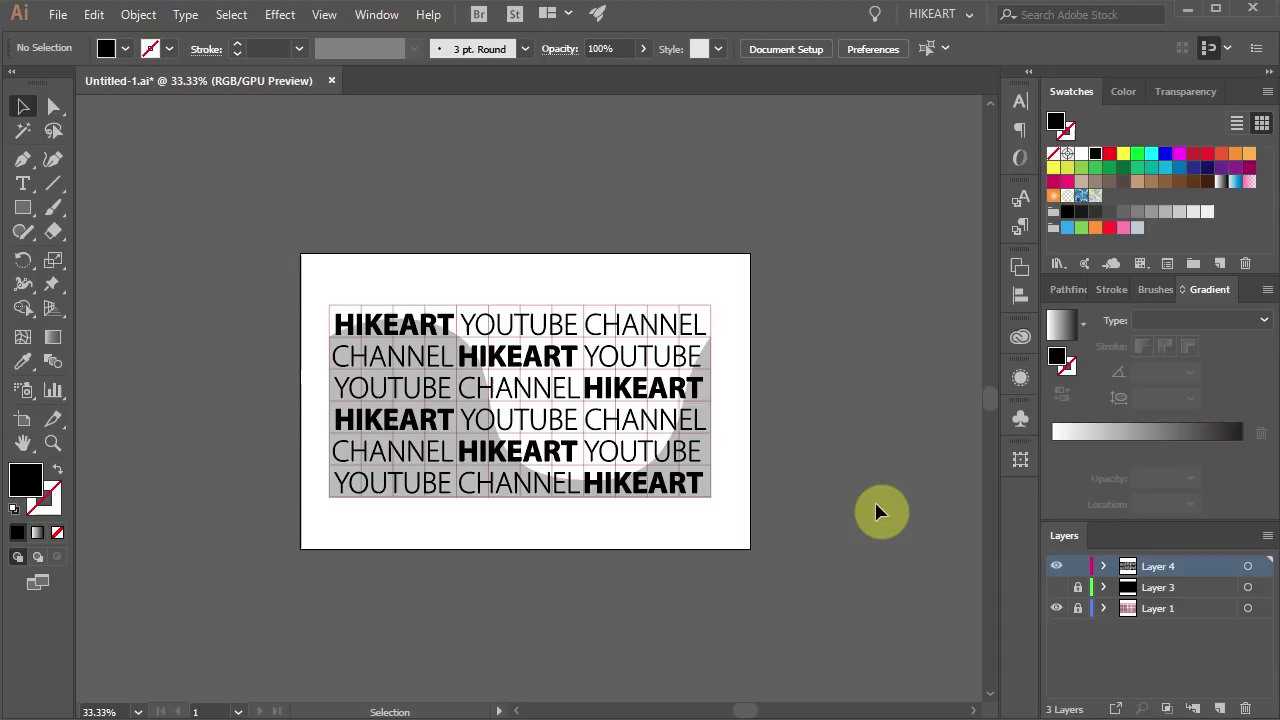
key("ctrl+a")
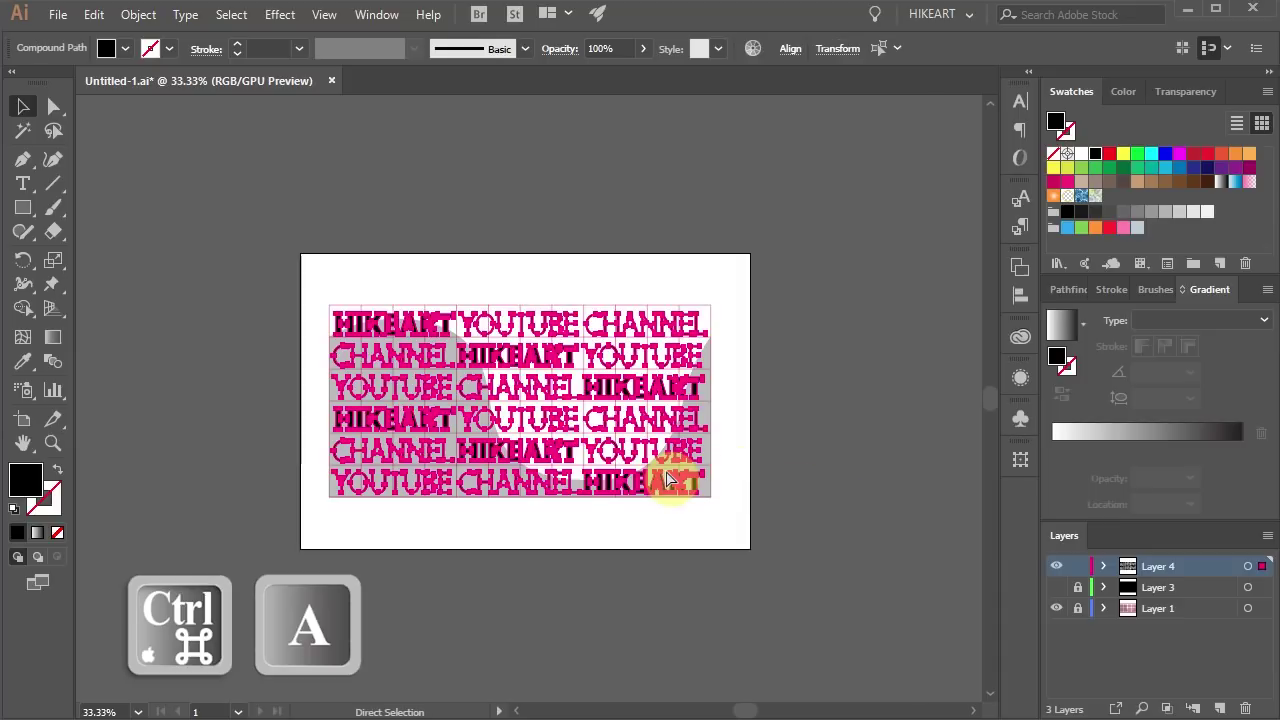
key("ctrl+g")
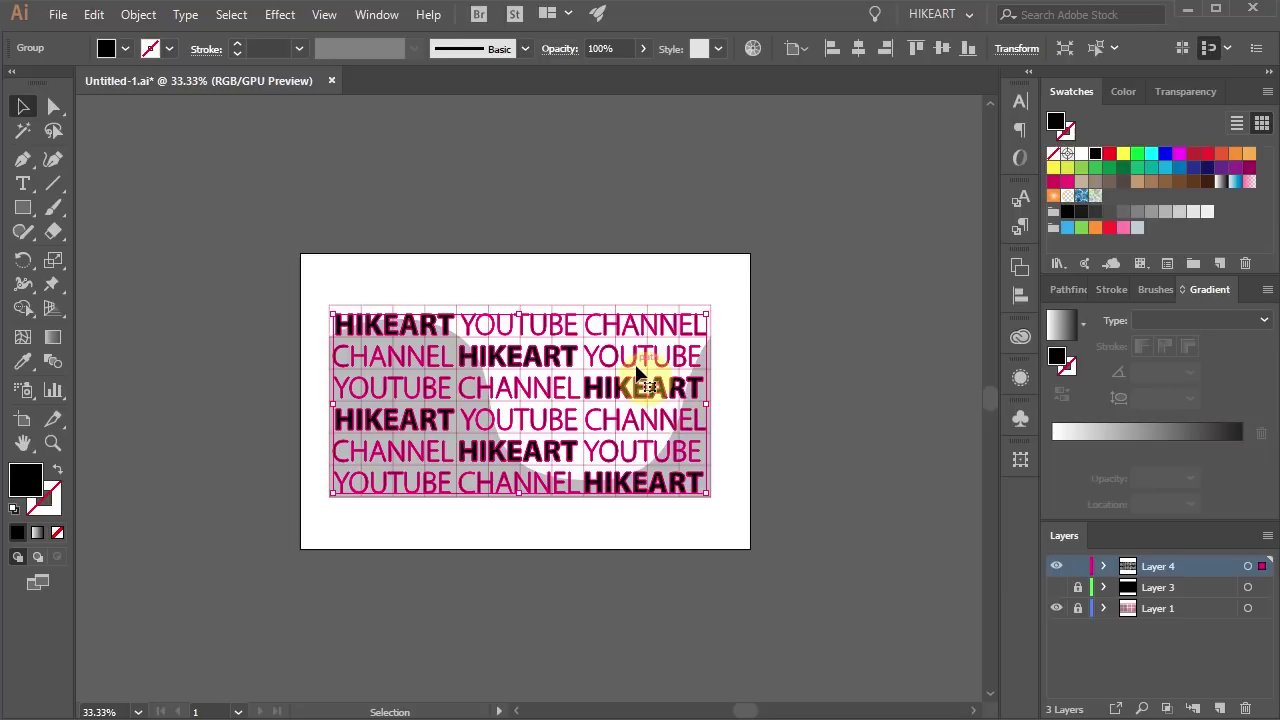
Hide Layer 1's grid and grey wave, fit the artboard to the window, and select all lettering.
left_click(812, 404)
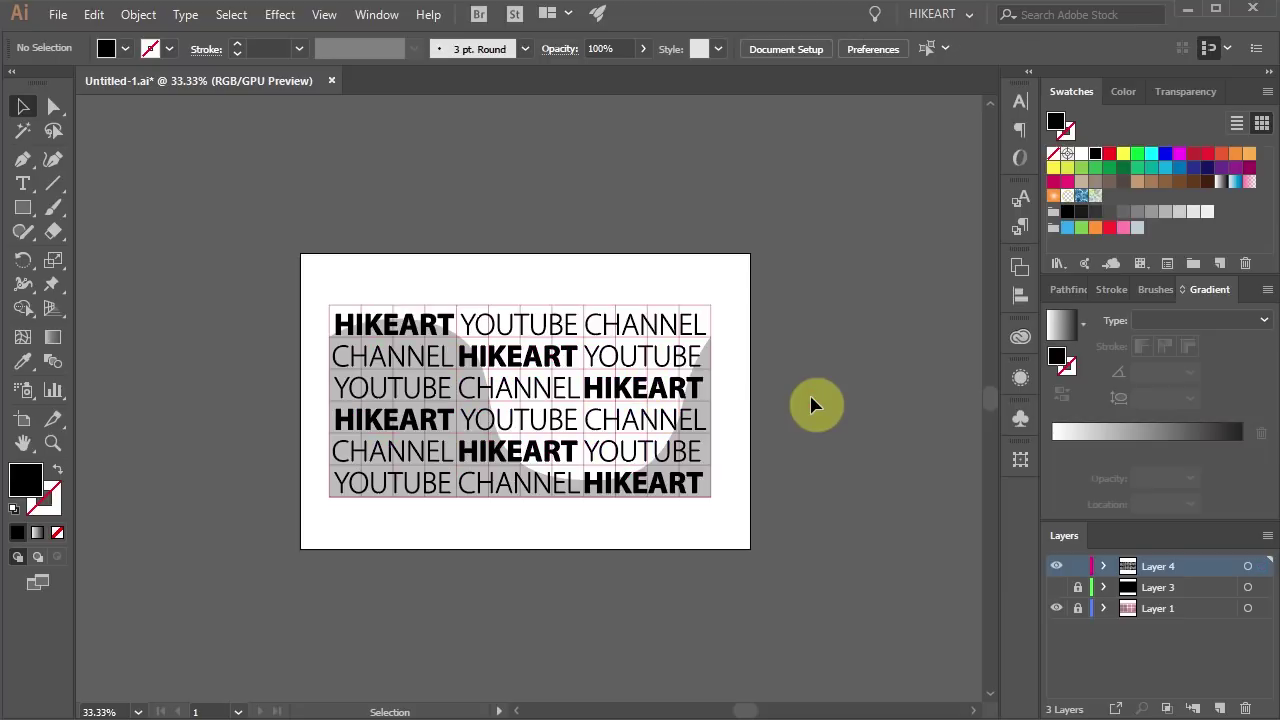
left_click(1056, 608)
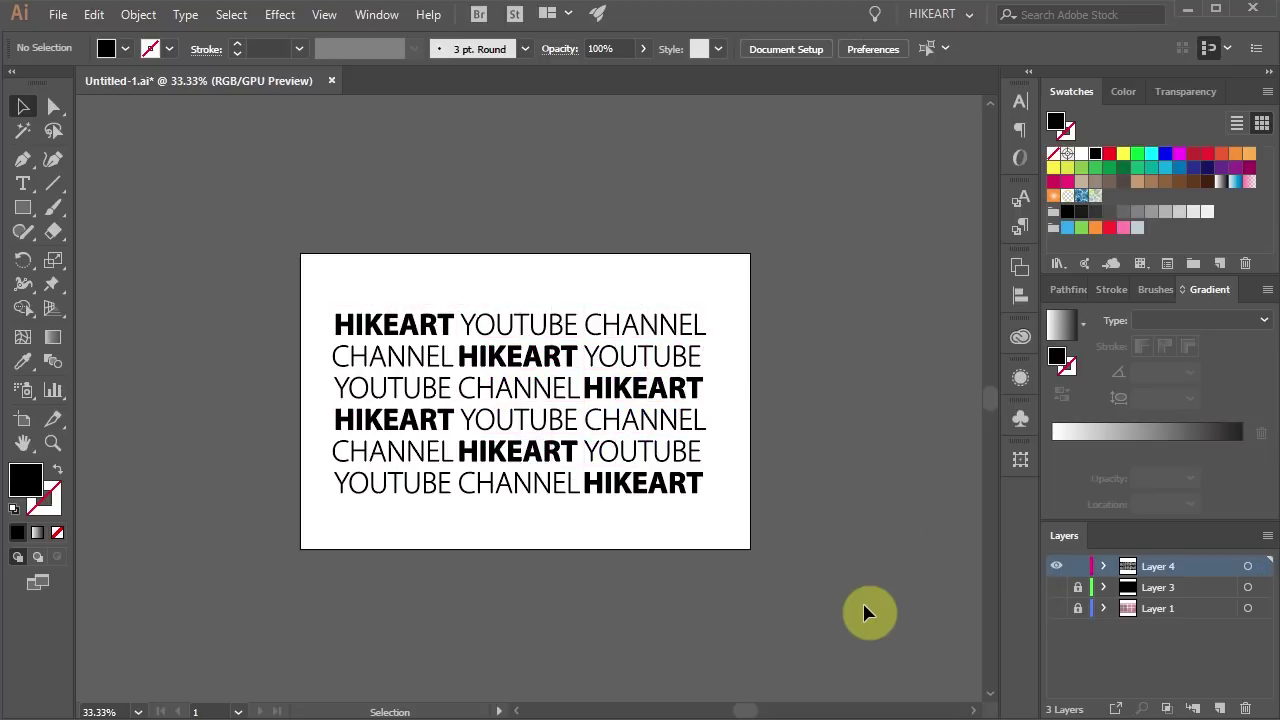
key("ctrl+0")
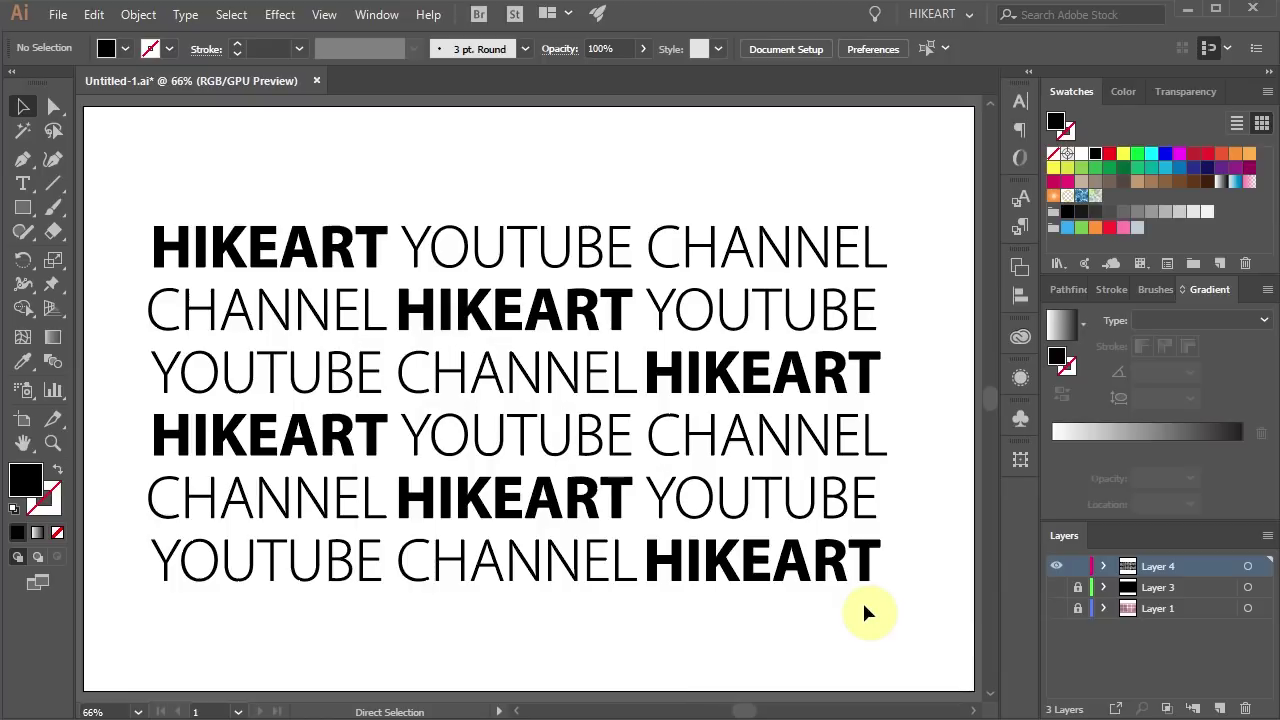
key("ctrl+a")
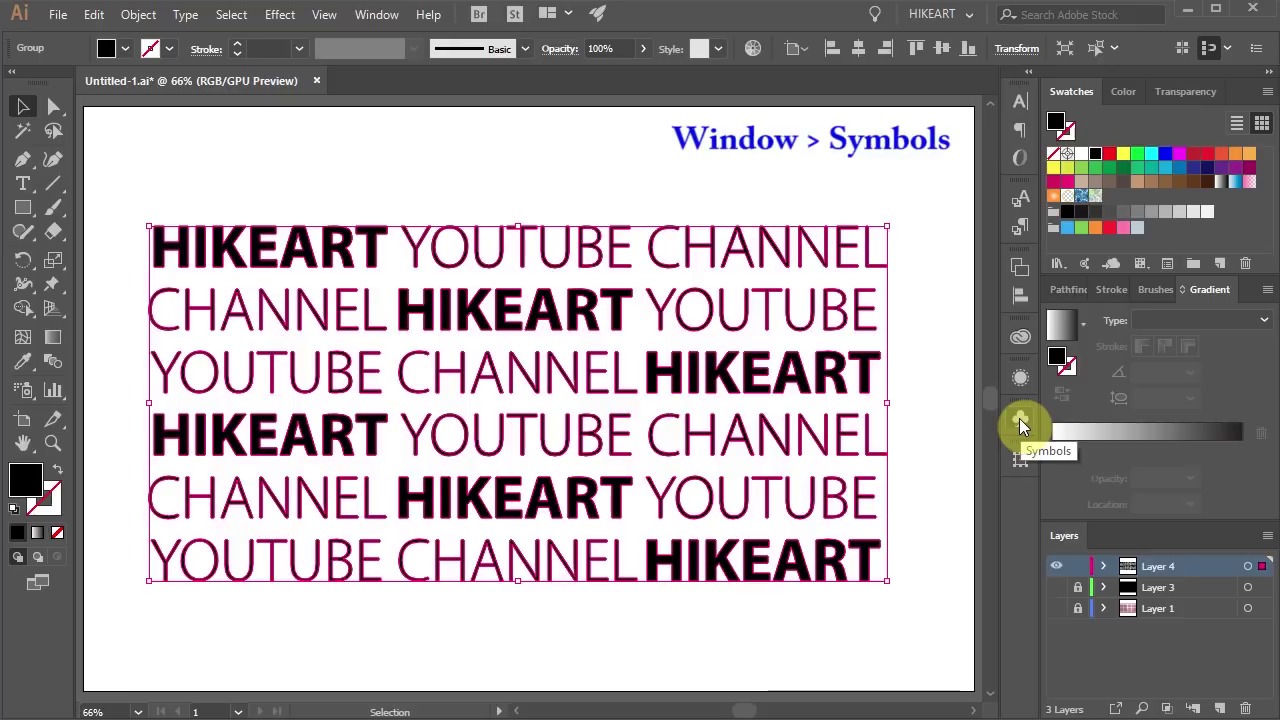
Add the lettering to the Symbols panel as symbol 'TEXT', then delete the artboard copy.
left_click(385, 15)
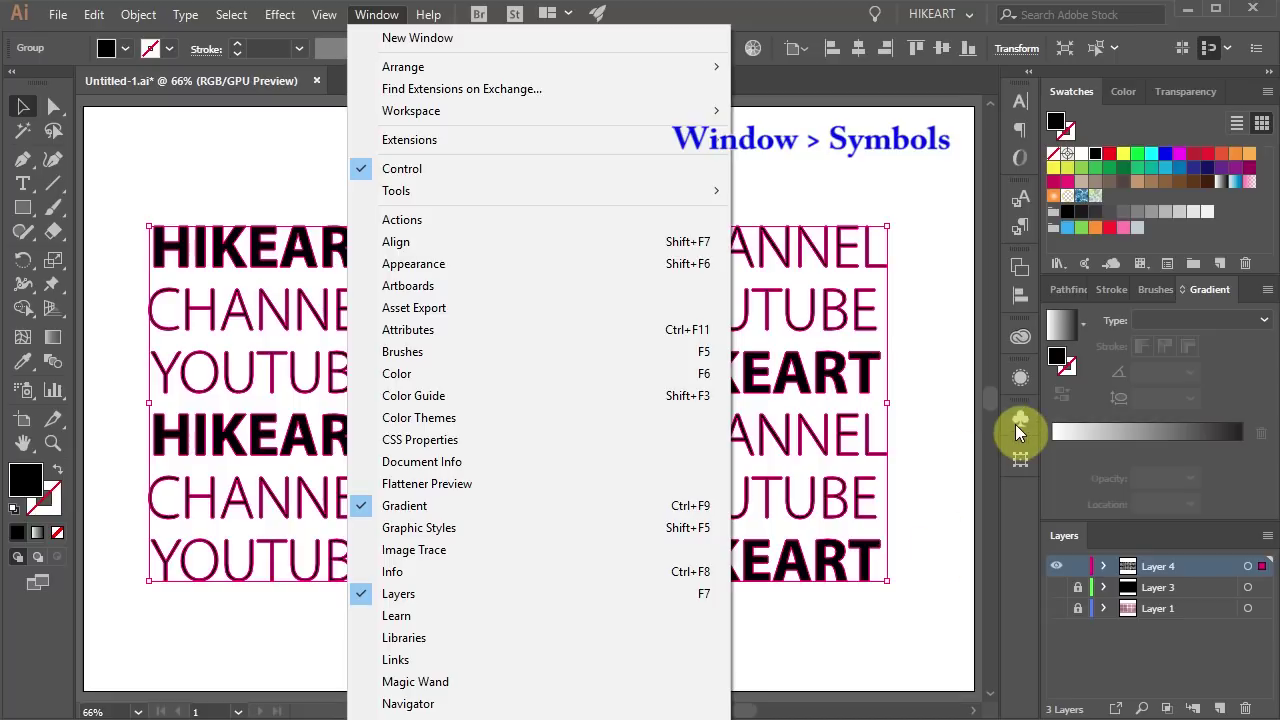
left_click(1018, 426)
mouse_move(748, 314)
left_mouse_down()
mouse_move(893, 523)
mouse_move(878, 521)
left_mouse_up()
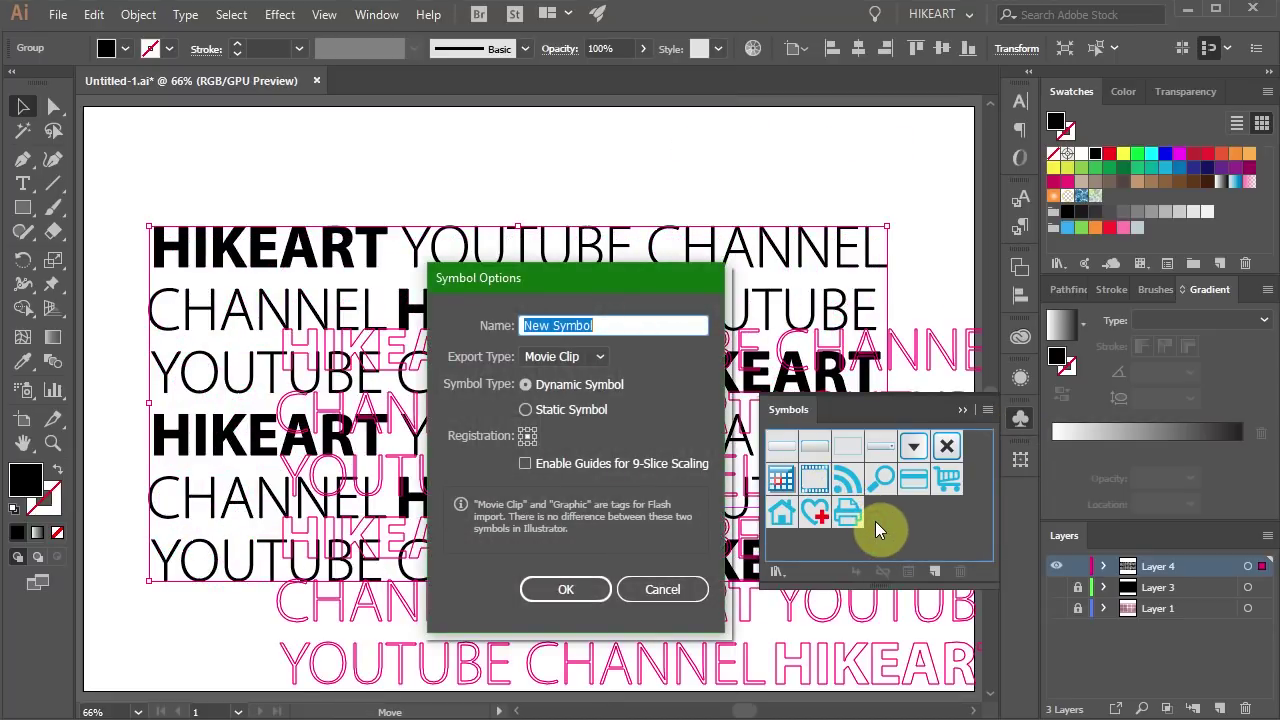
type("TEXT")
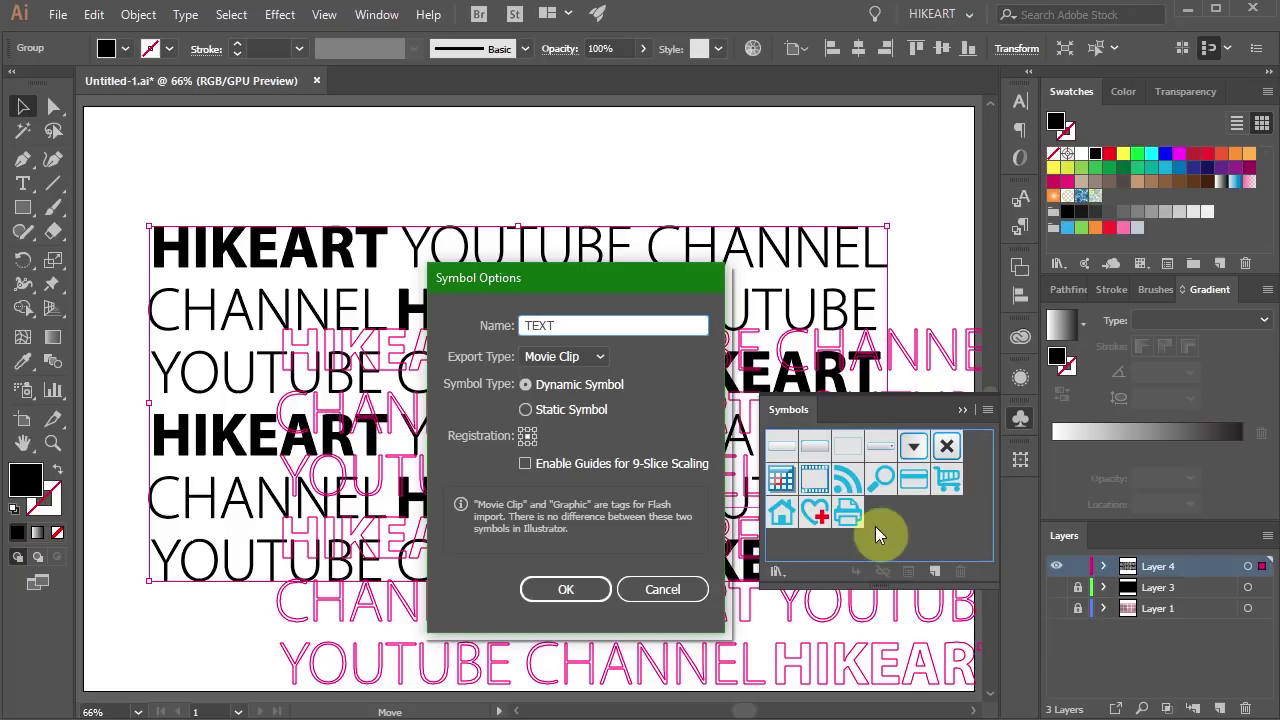
left_click(556, 589)
key("Delete")
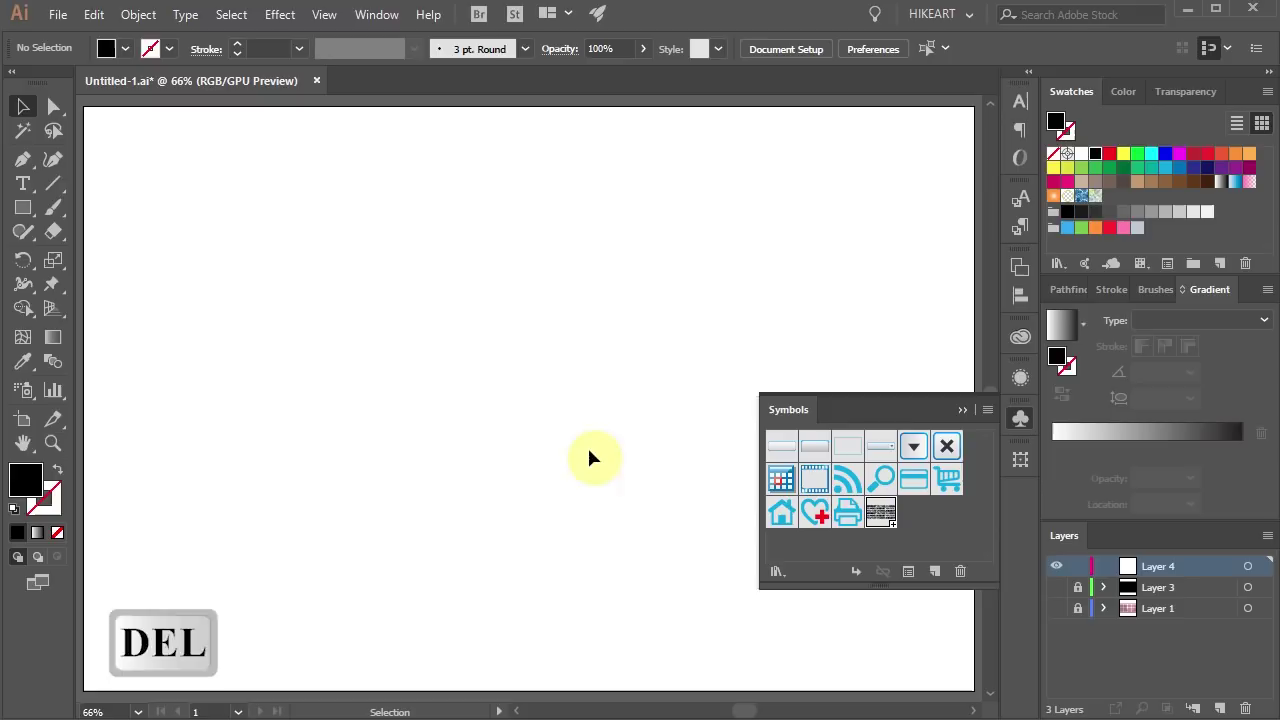
Close the Symbols panel and draw a large yellow-filled circle with the Ellipse tool.
left_click(962, 410)
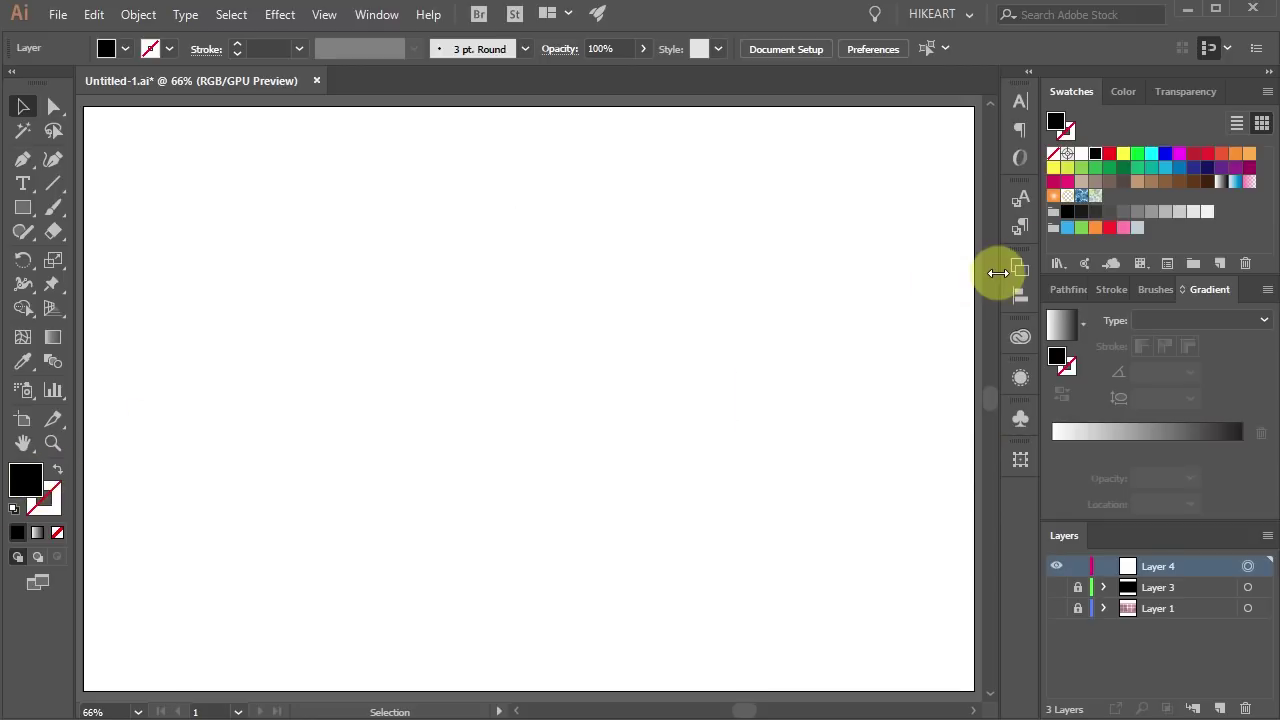
left_click(1123, 153)
key("l")
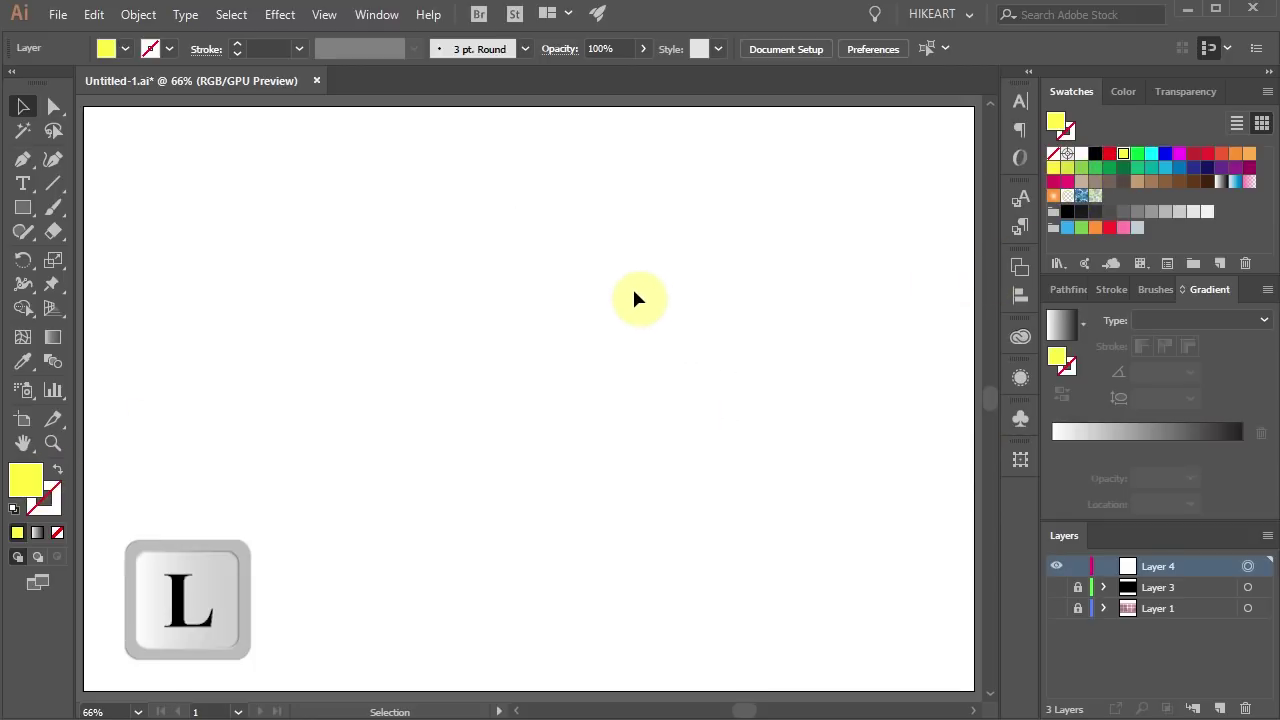
left_click_drag(552, 193, 837, 531)
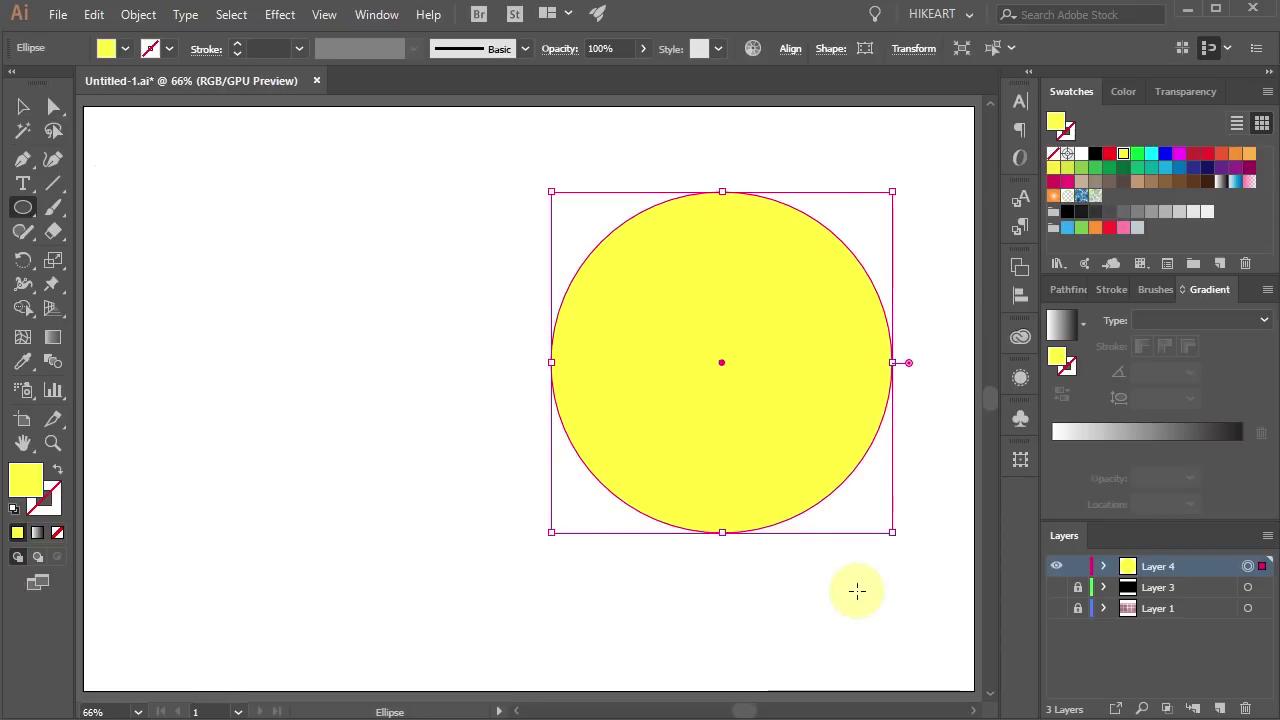
Delete the circle's leftmost anchor point to remove its left half.
key("a")
left_click(794, 629)
left_click(776, 493)
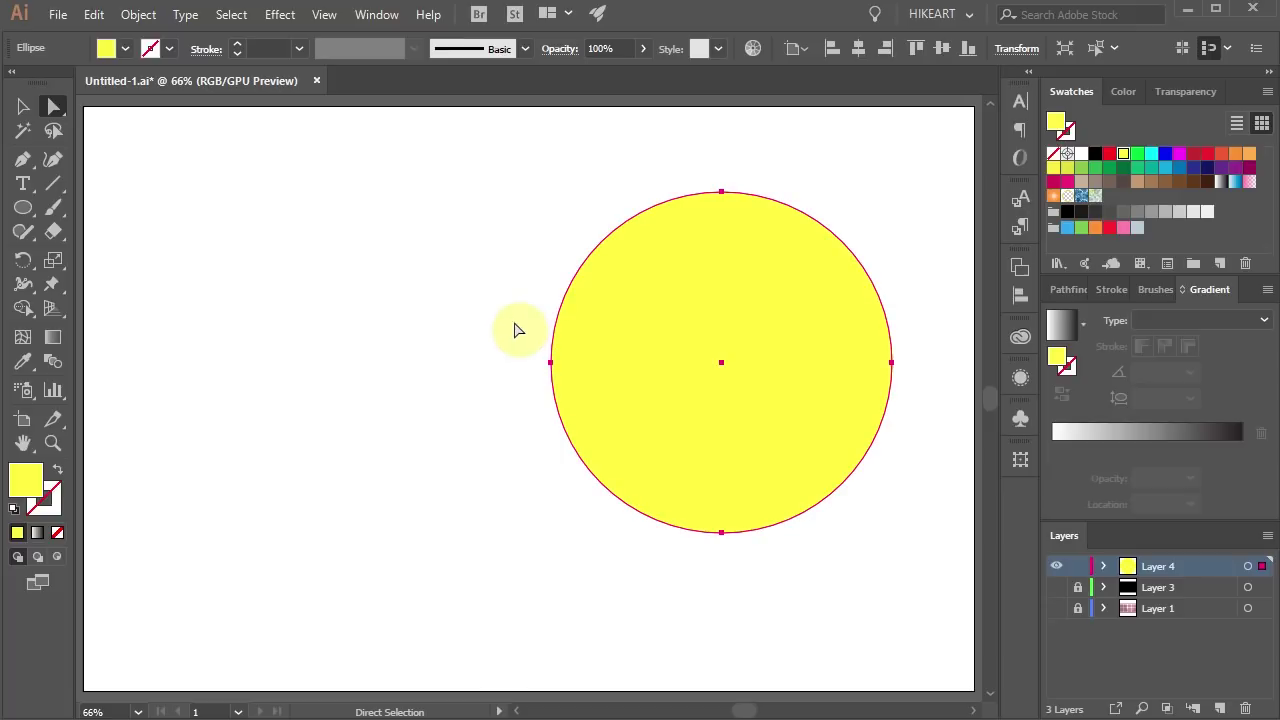
left_click_drag(515, 324, 588, 399)
key("Delete")
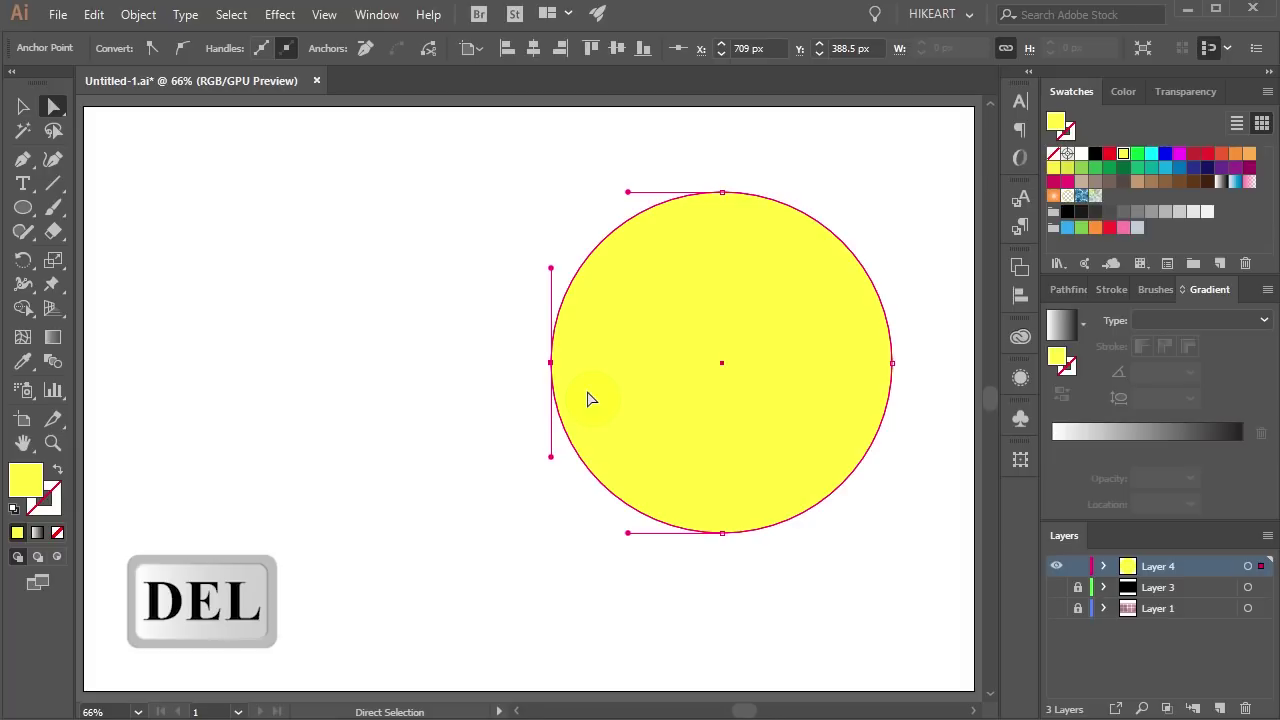
Join the open endpoints into a closed half-circle and move it up and right.
left_click_drag(688, 158, 695, 181)
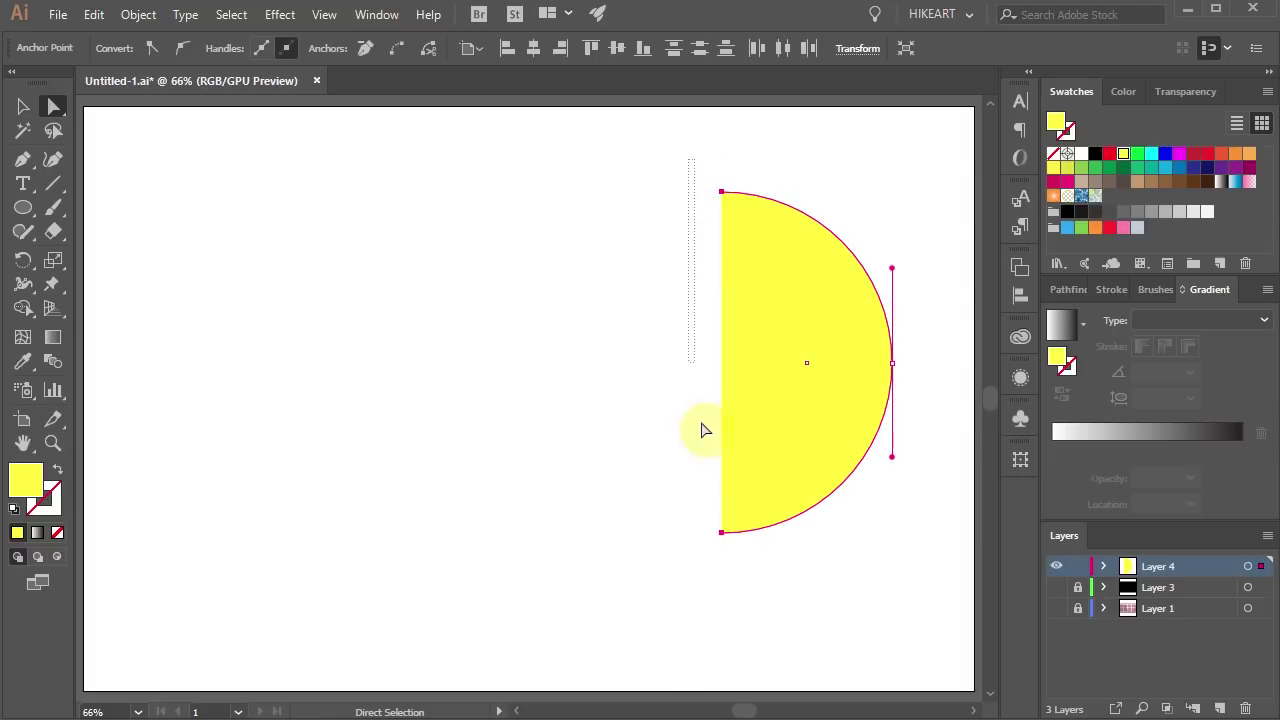
left_click_drag(701, 430, 740, 583)
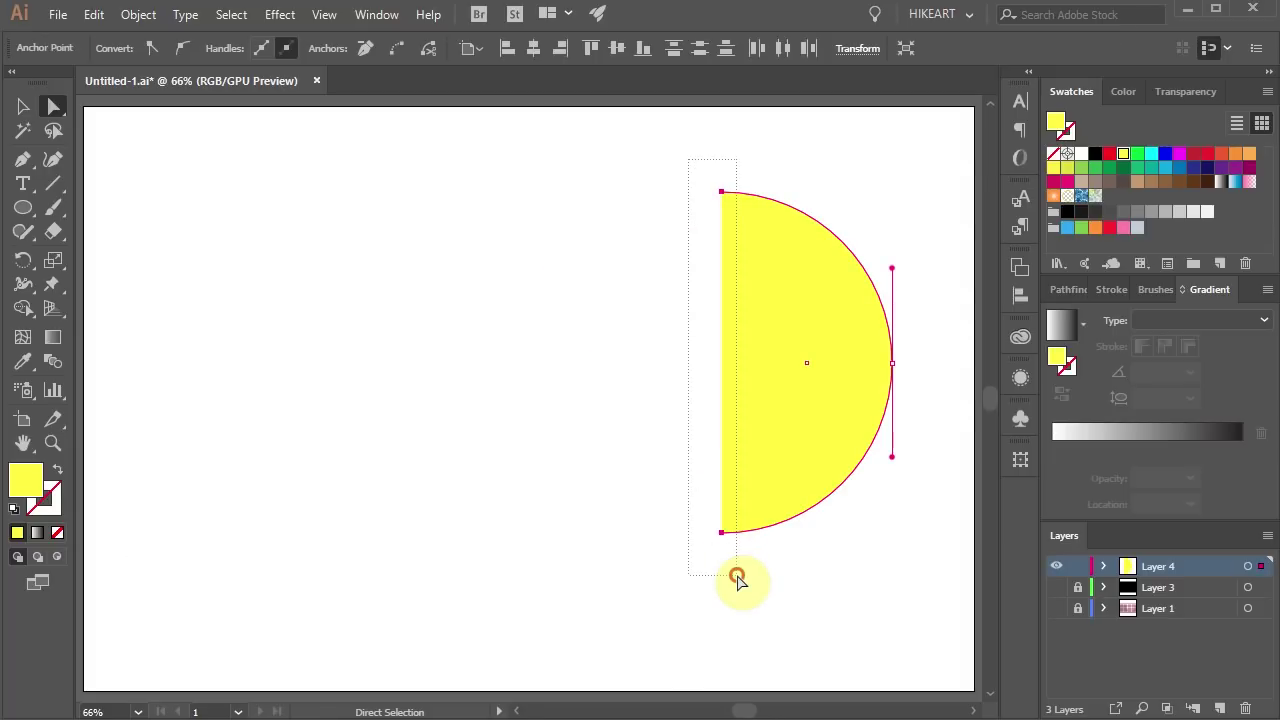
key("ctrl+j")
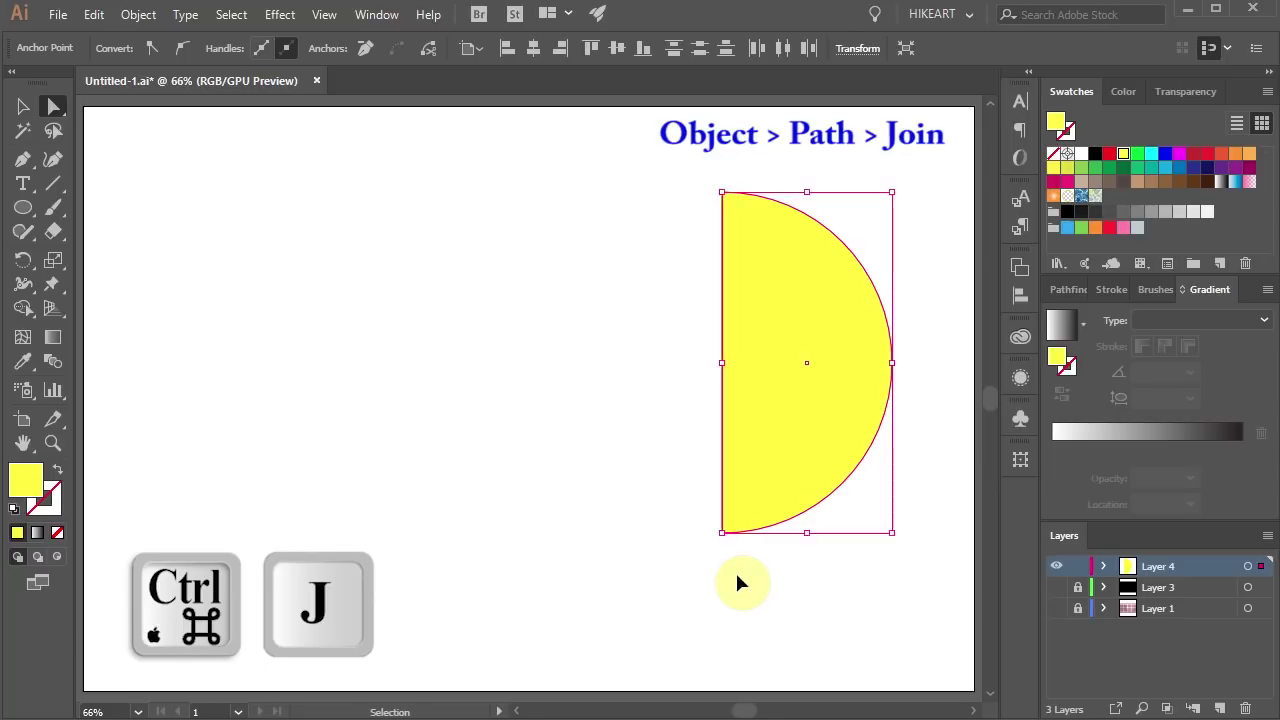
left_click(737, 578)
left_click_drag(781, 355, 841, 302)
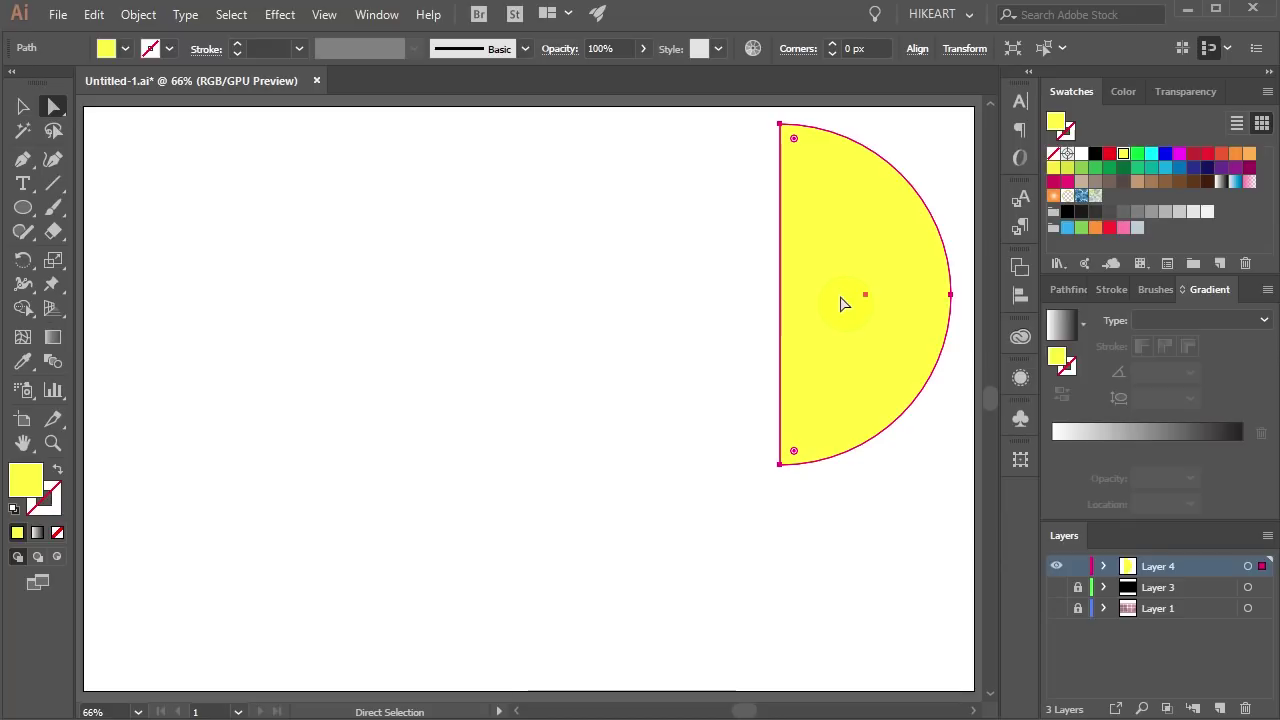
Apply Effect > 3D > Revolve with Preview on, and bring up the Map Art settings.
left_click(280, 14)
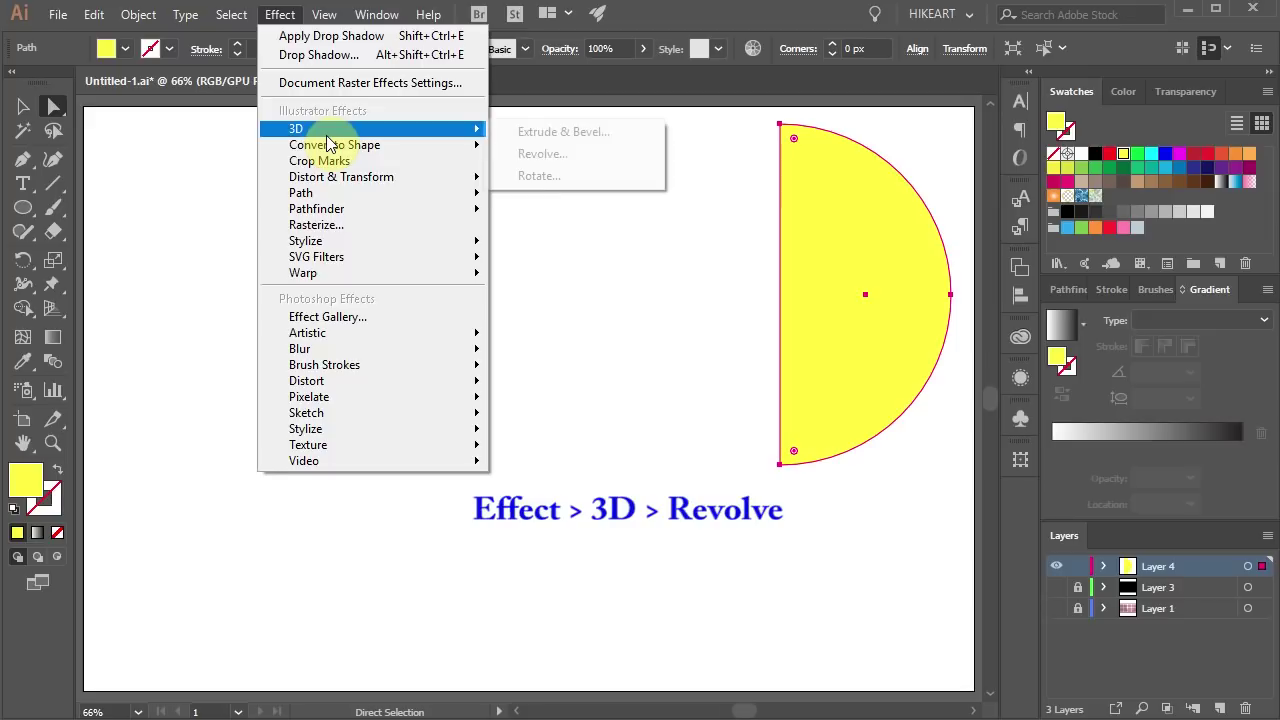
mouse_move(296, 129)
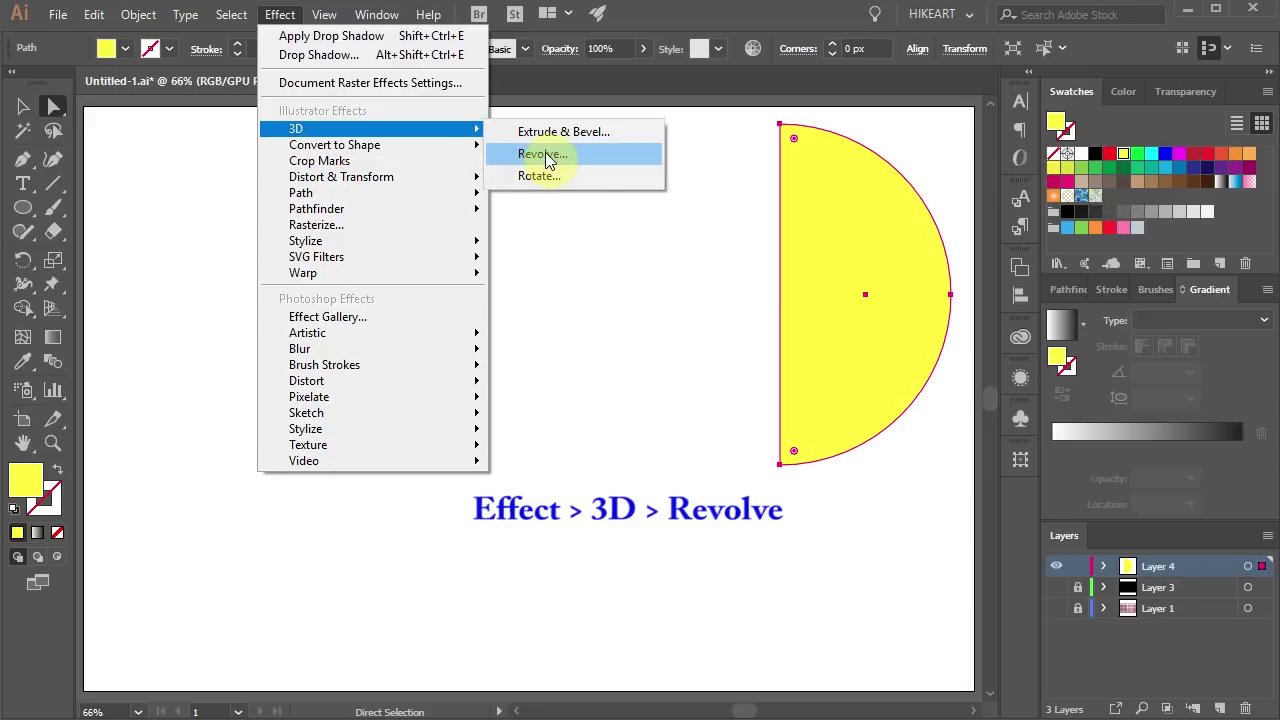
left_click(545, 155)
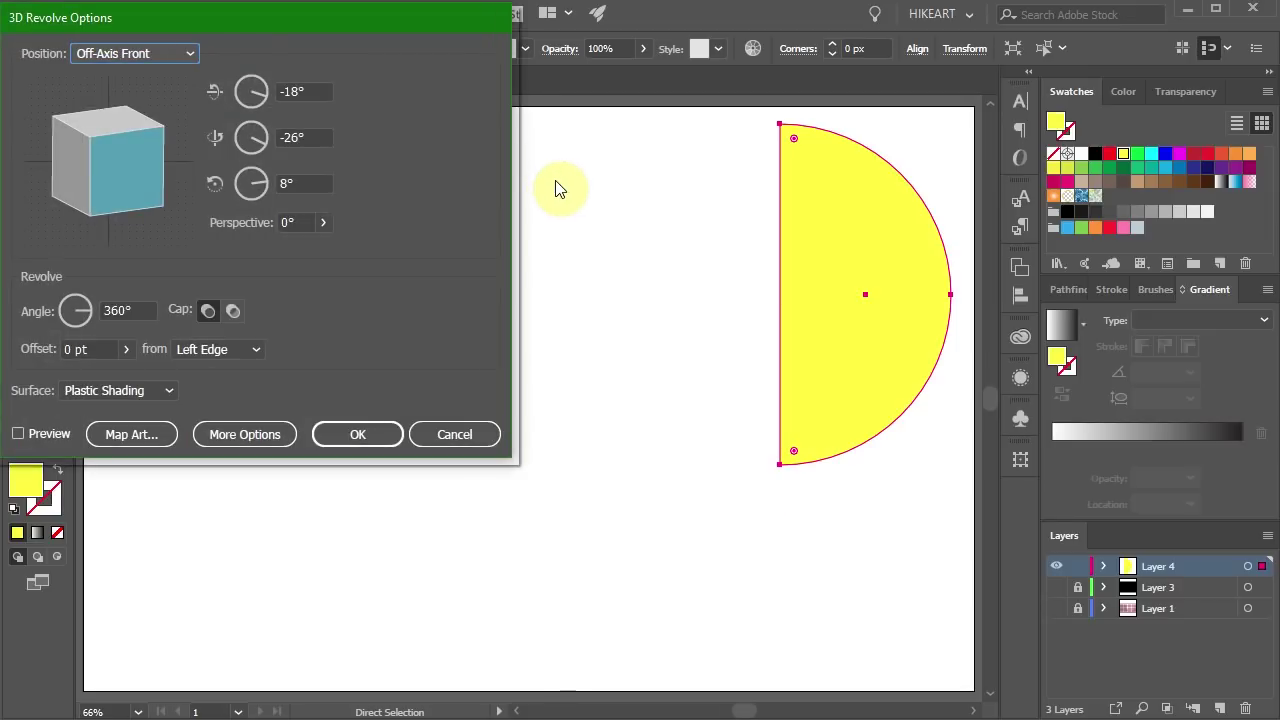
left_click(17, 434)
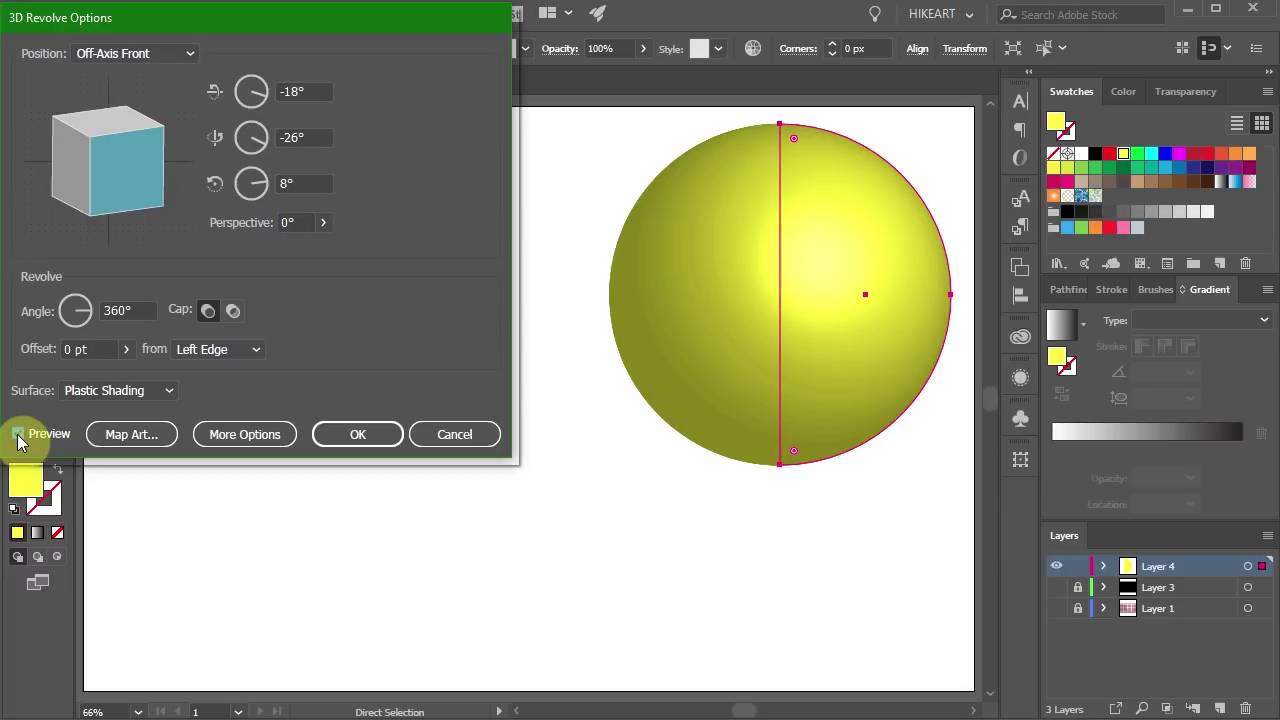
left_click(155, 428)
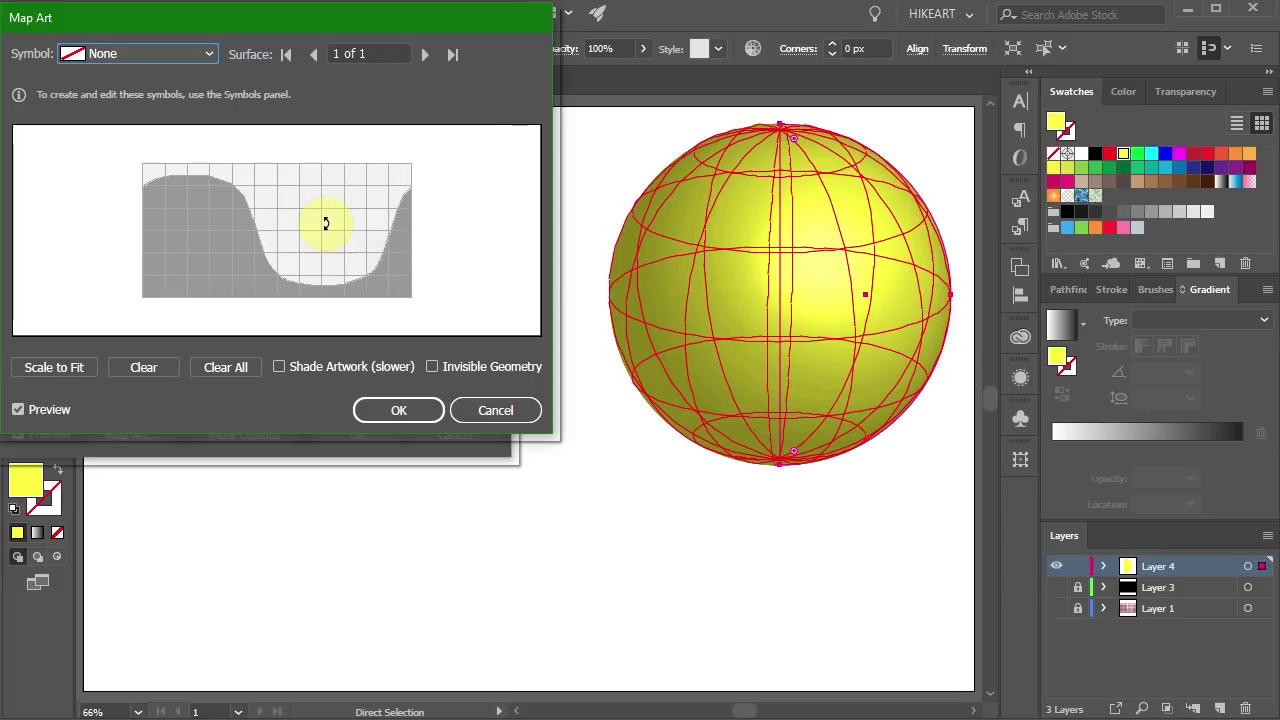
Choose the TEXT symbol in Map Art and scale it to cover the whole surface grid.
left_click(210, 53)
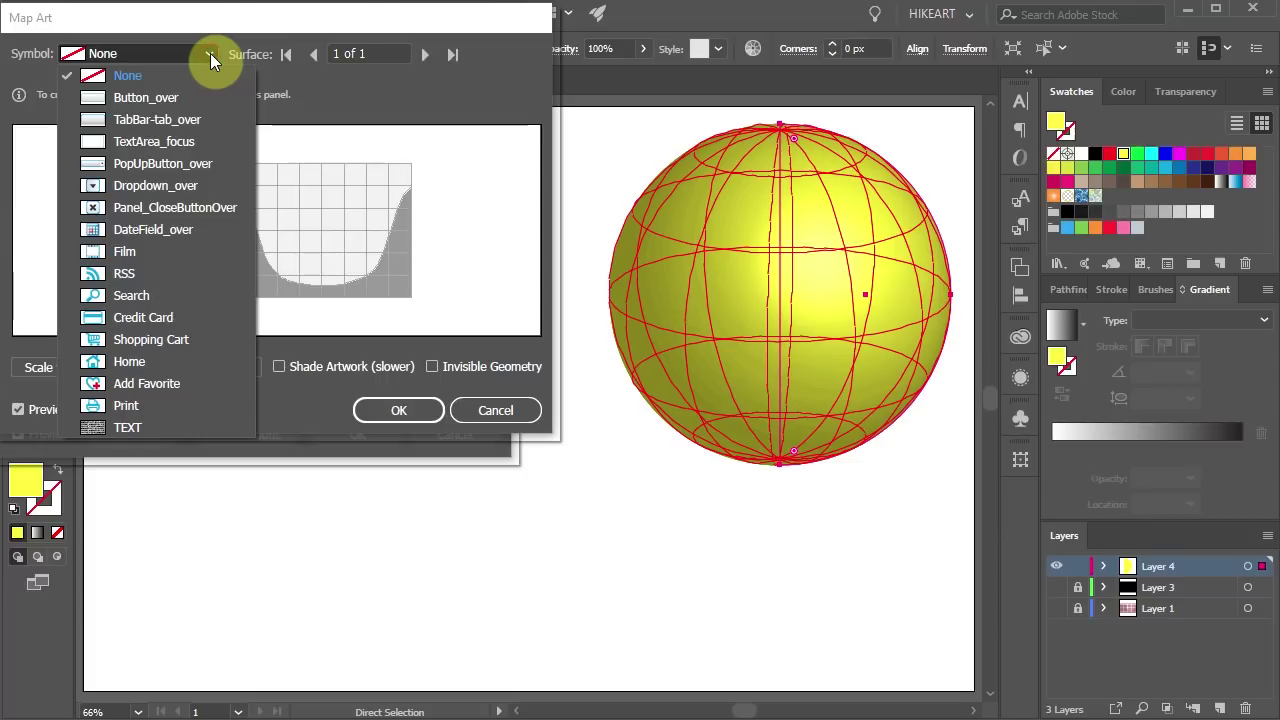
left_click(187, 429)
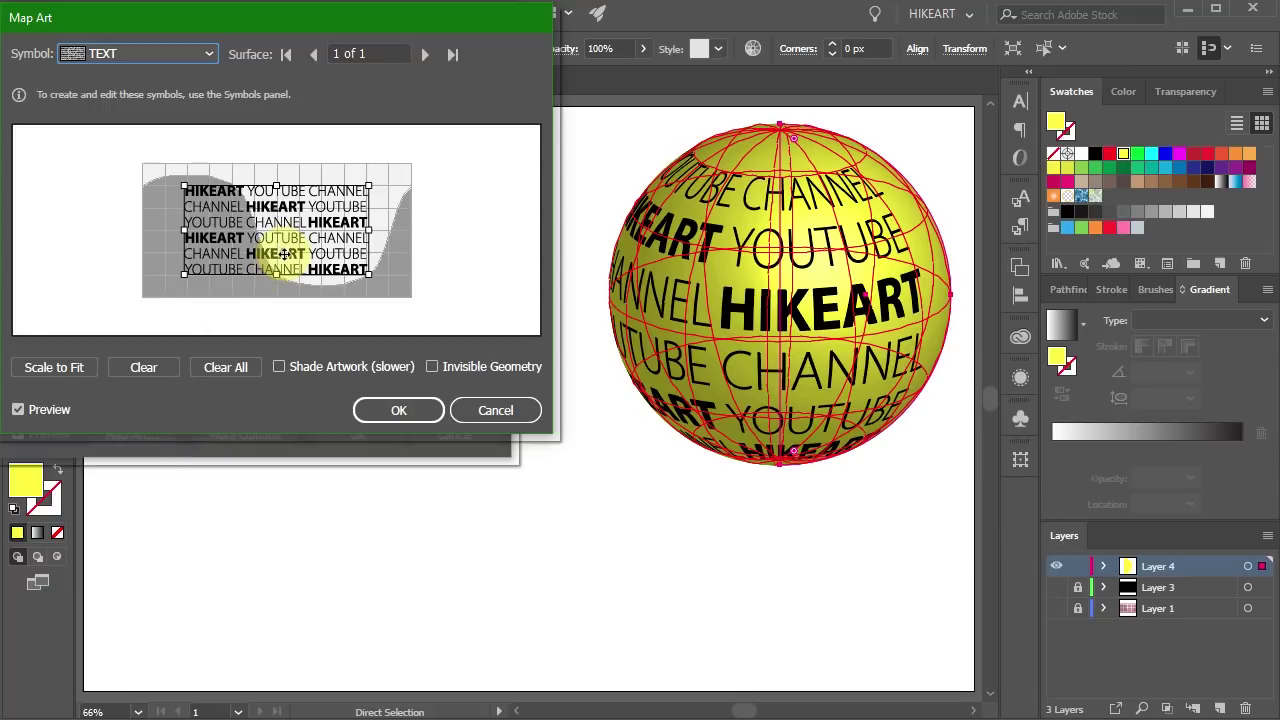
left_click_drag(284, 254, 175, 262)
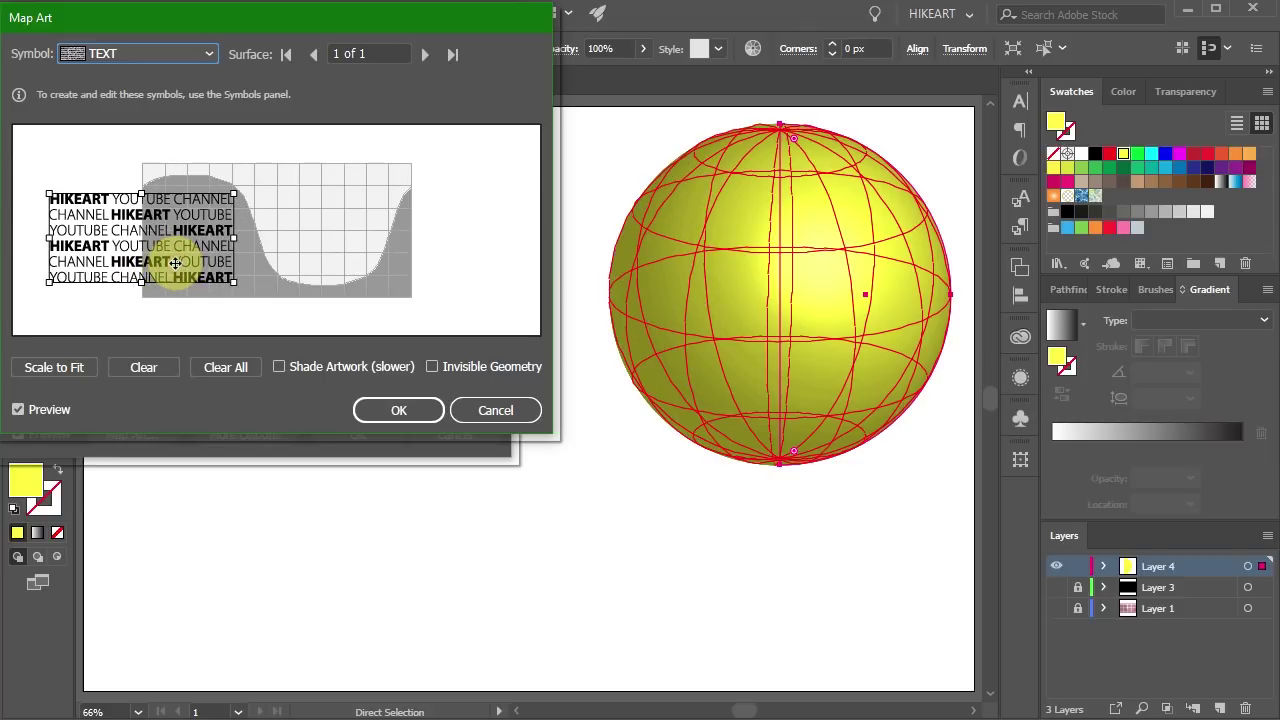
mouse_move(175, 262)
left_mouse_down()
mouse_move(289, 253)
mouse_move(230, 251)
mouse_move(298, 175)
mouse_move(295, 288)
left_mouse_up()
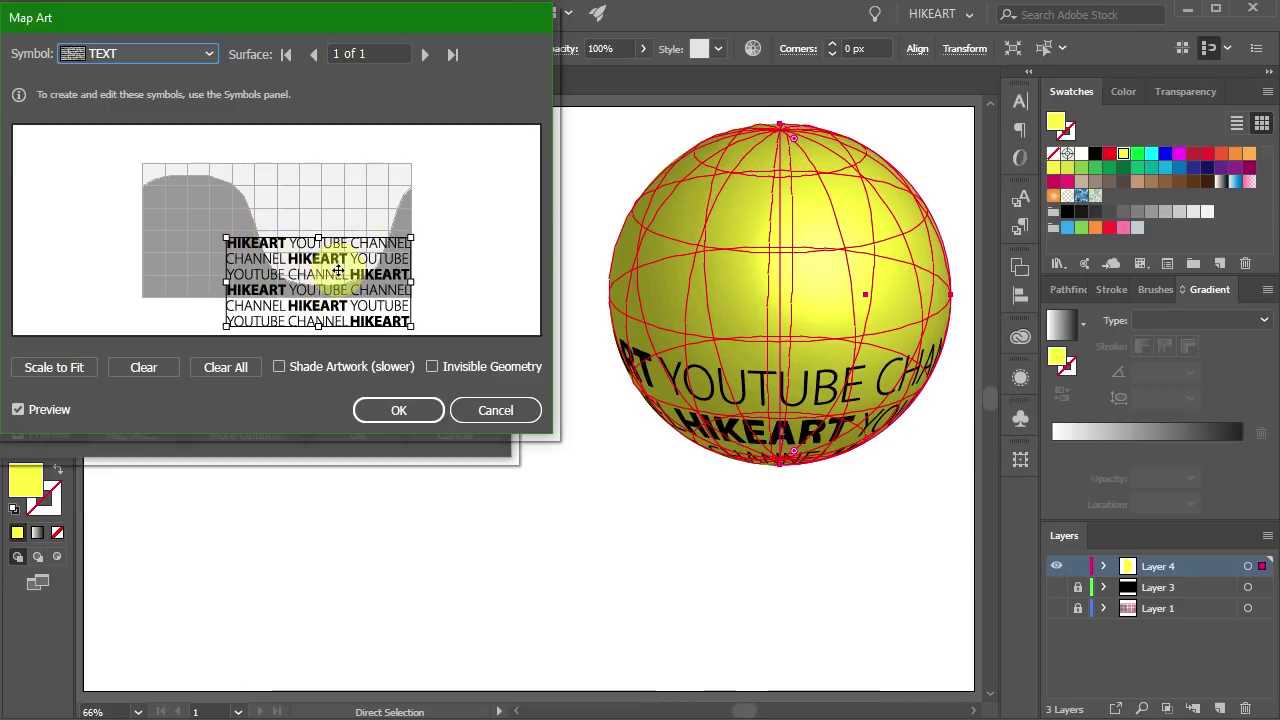
left_click_drag(339, 270, 347, 243)
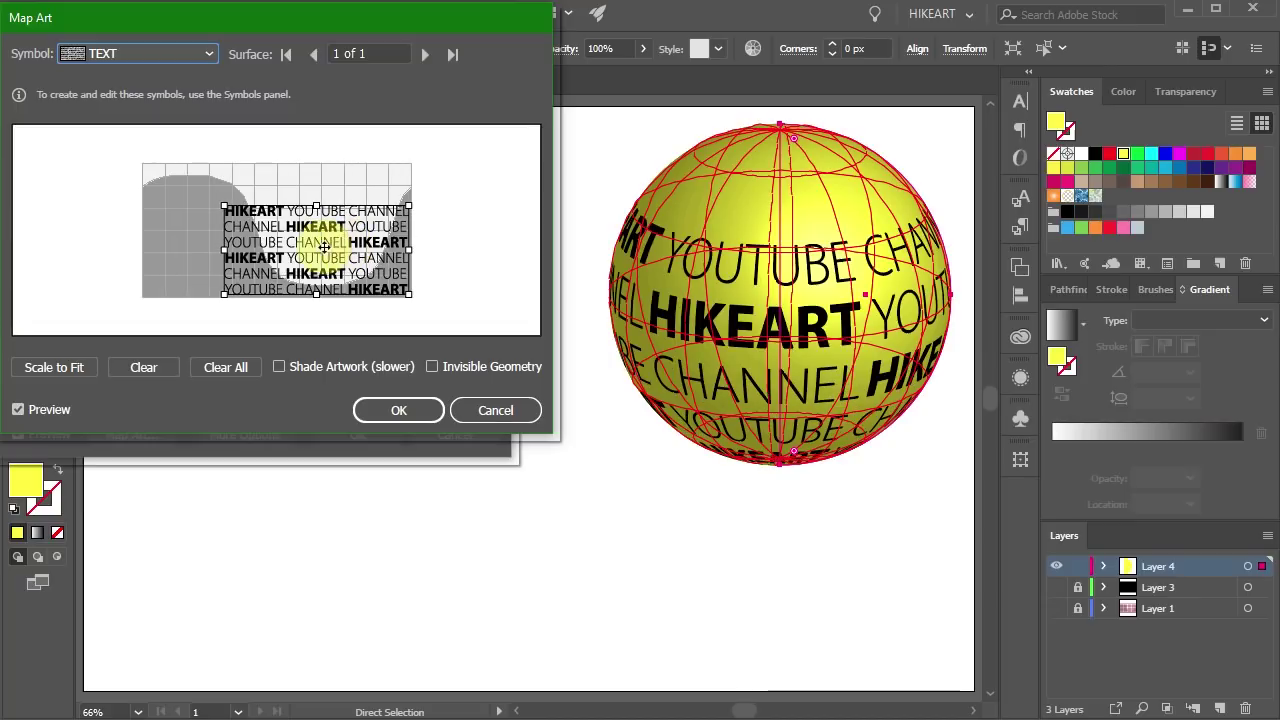
left_click_drag(222, 205, 136, 174)
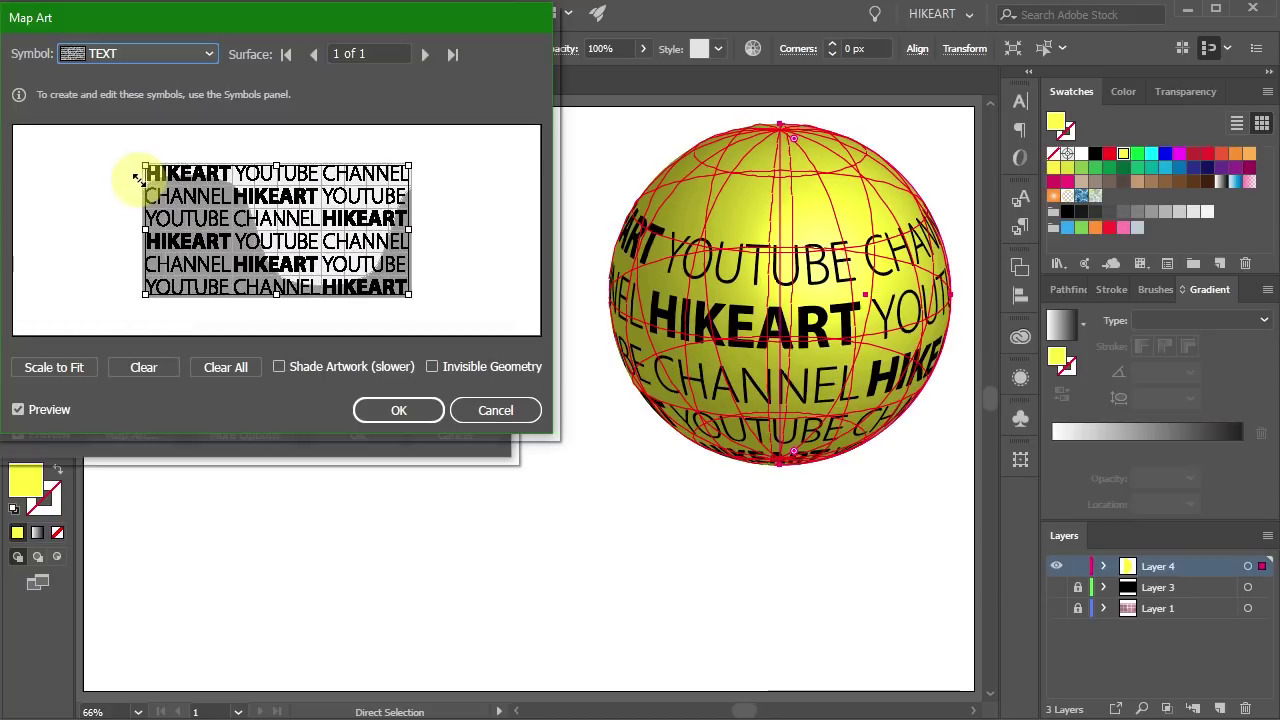
mouse_move(194, 251)
left_mouse_down()
mouse_move(286, 240)
mouse_move(287, 257)
left_mouse_up()
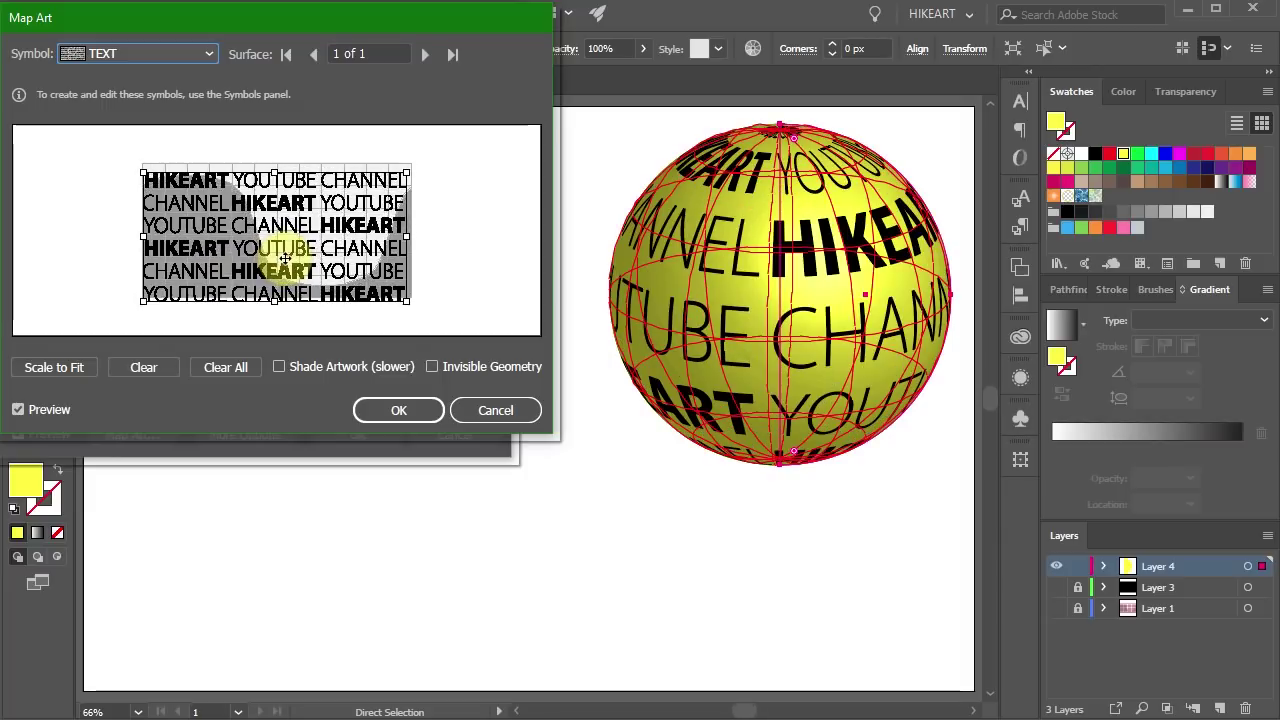
Confirm the map art, rotate the sphere to a new custom angle, and apply the revolve.
left_click(414, 417)
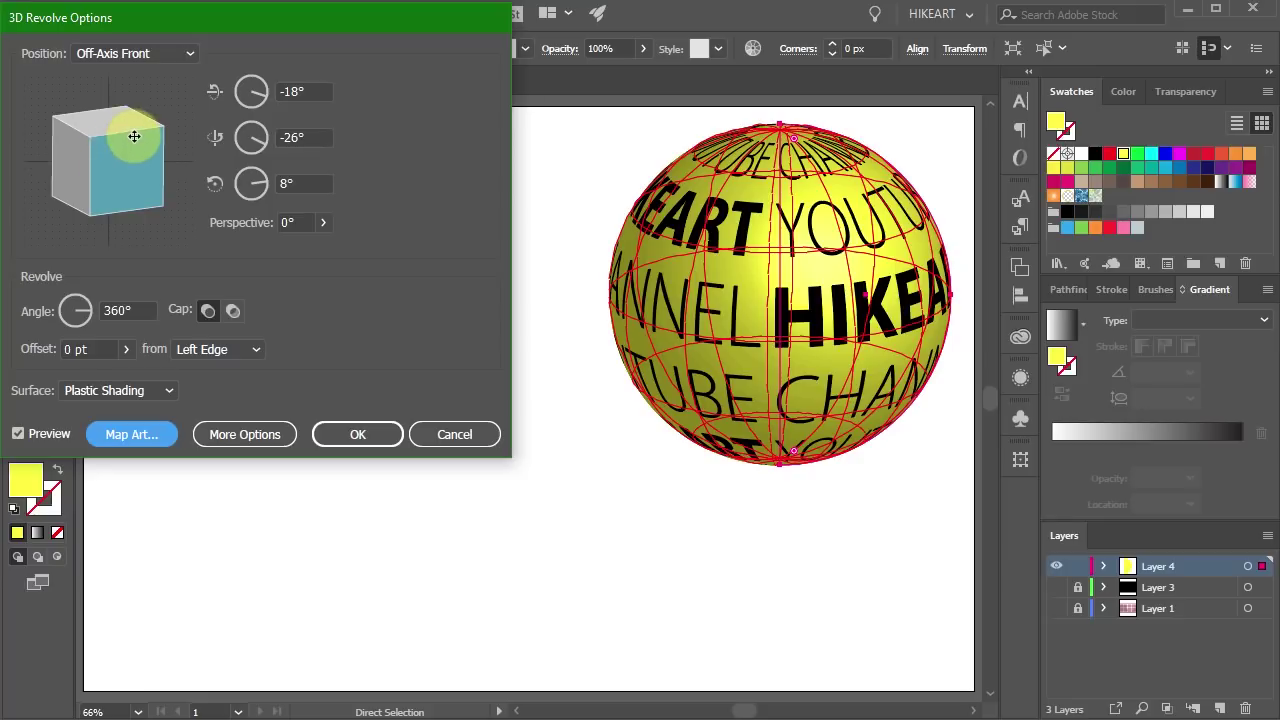
left_click_drag(134, 136, 128, 127)
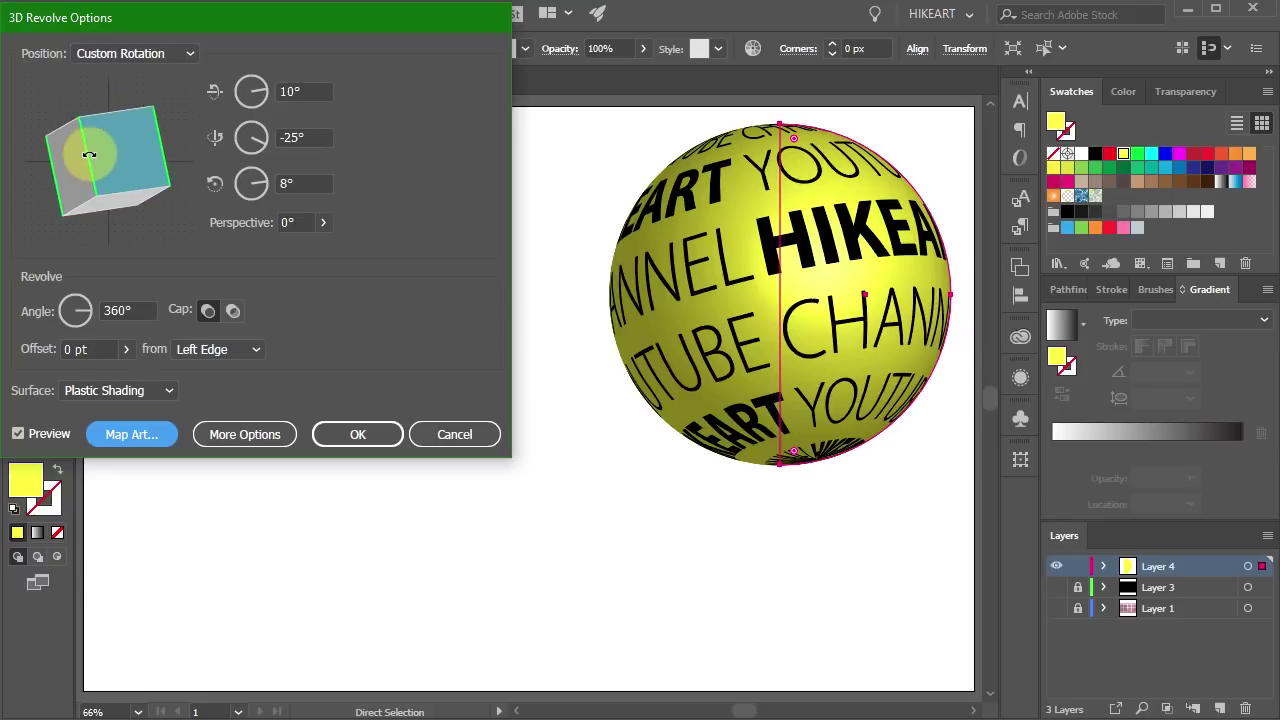
mouse_move(128, 127)
left_mouse_down()
mouse_move(113, 148)
mouse_move(108, 137)
left_mouse_up()
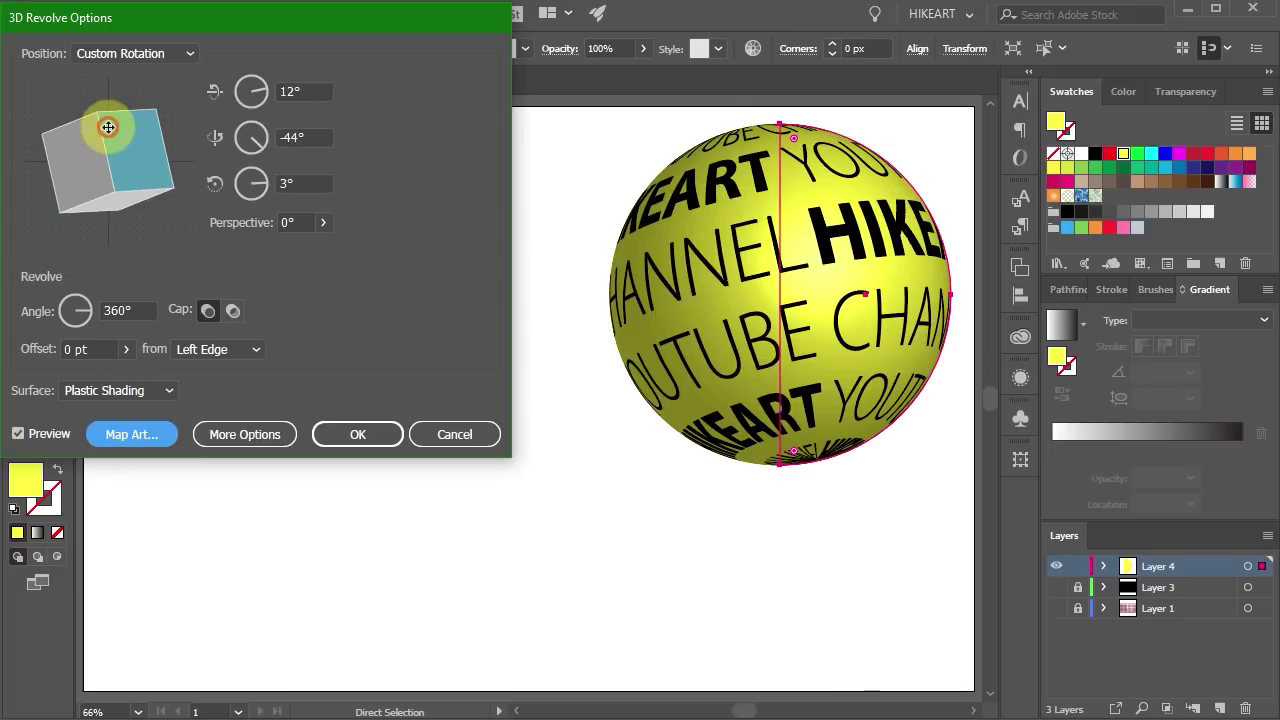
left_click_drag(108, 127, 113, 155)
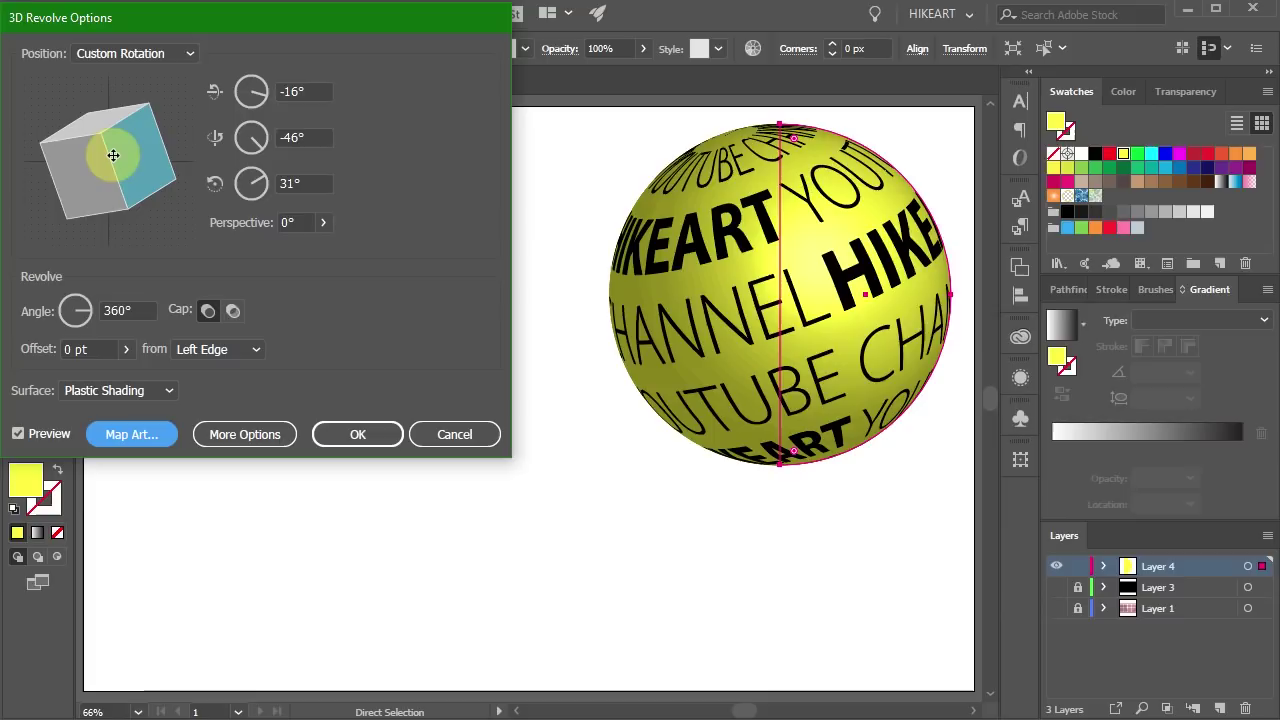
left_click(372, 438)
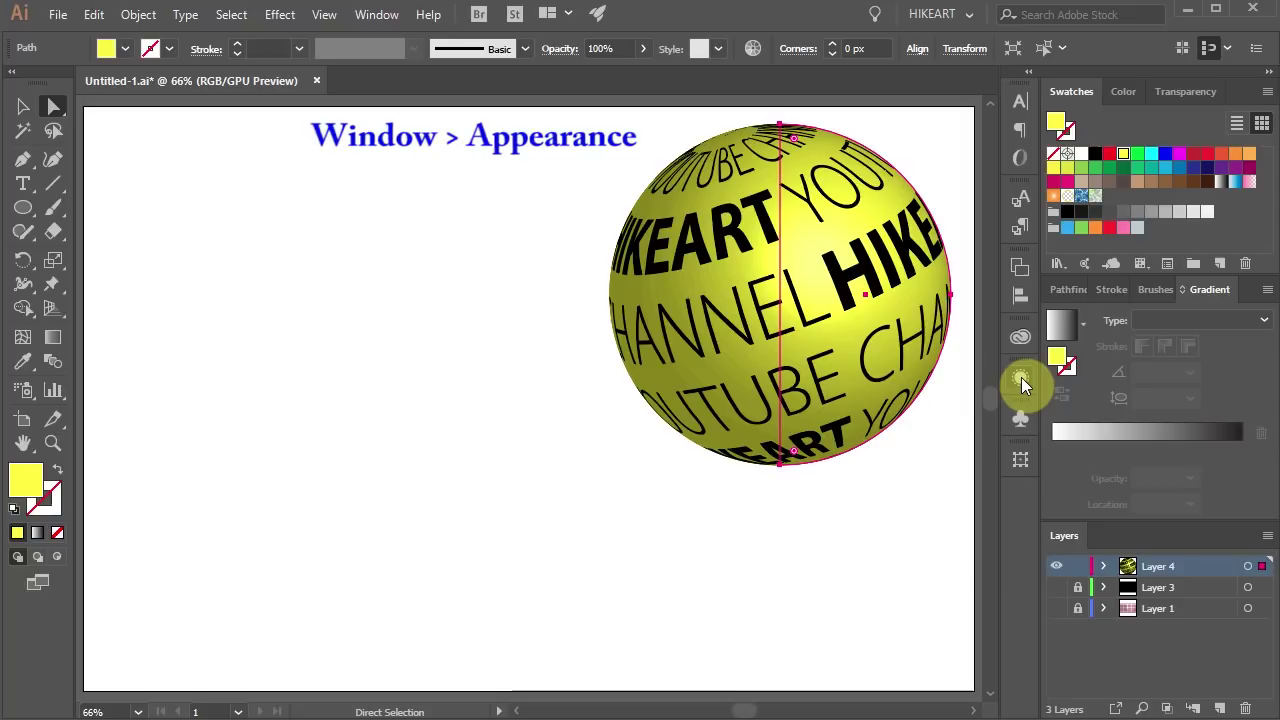
Reopen the sphere's 3D Revolve (Mapped) effect with Preview on and tilt it to a new angle.
left_click(1020, 380)
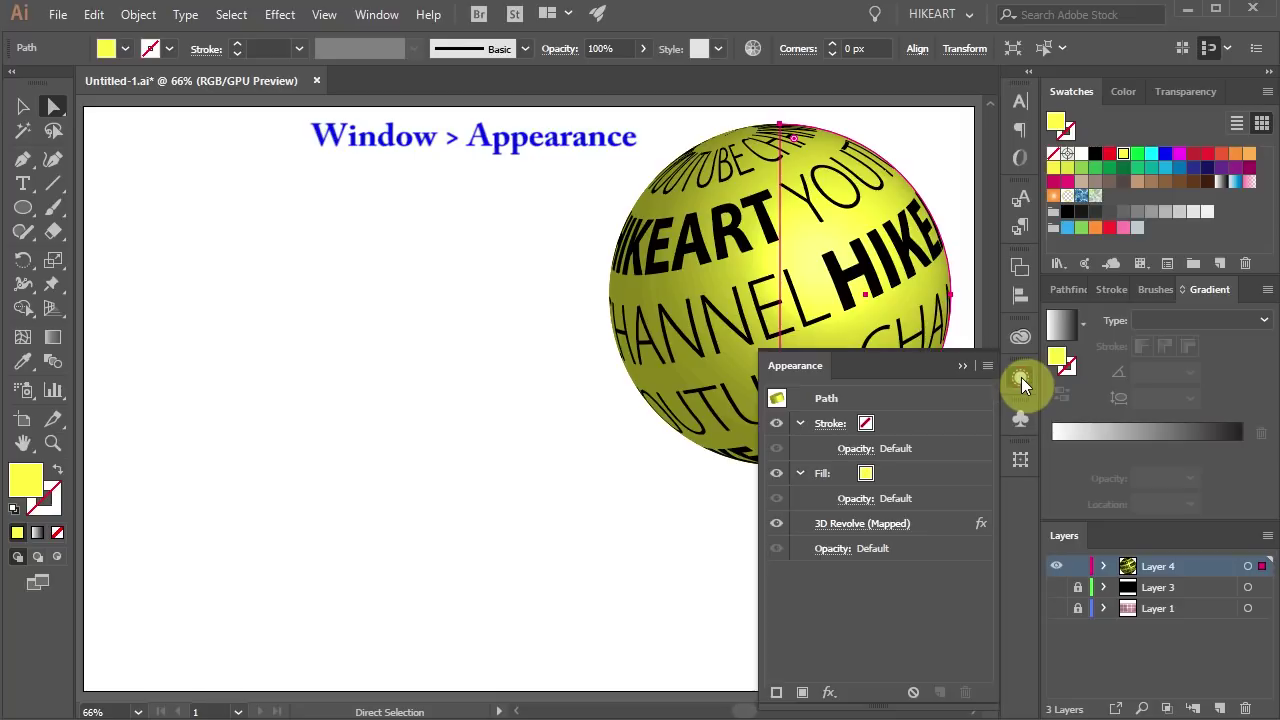
left_click(895, 527)
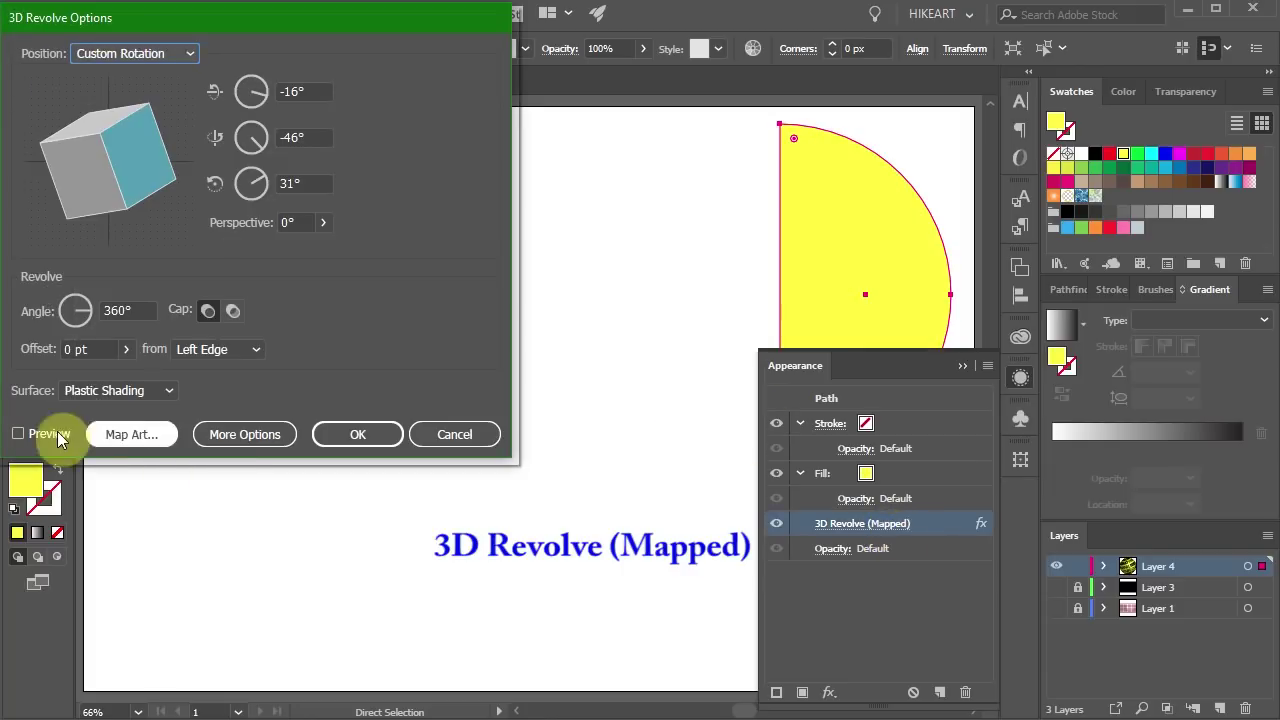
left_click(18, 434)
left_click_drag(106, 189, 88, 185)
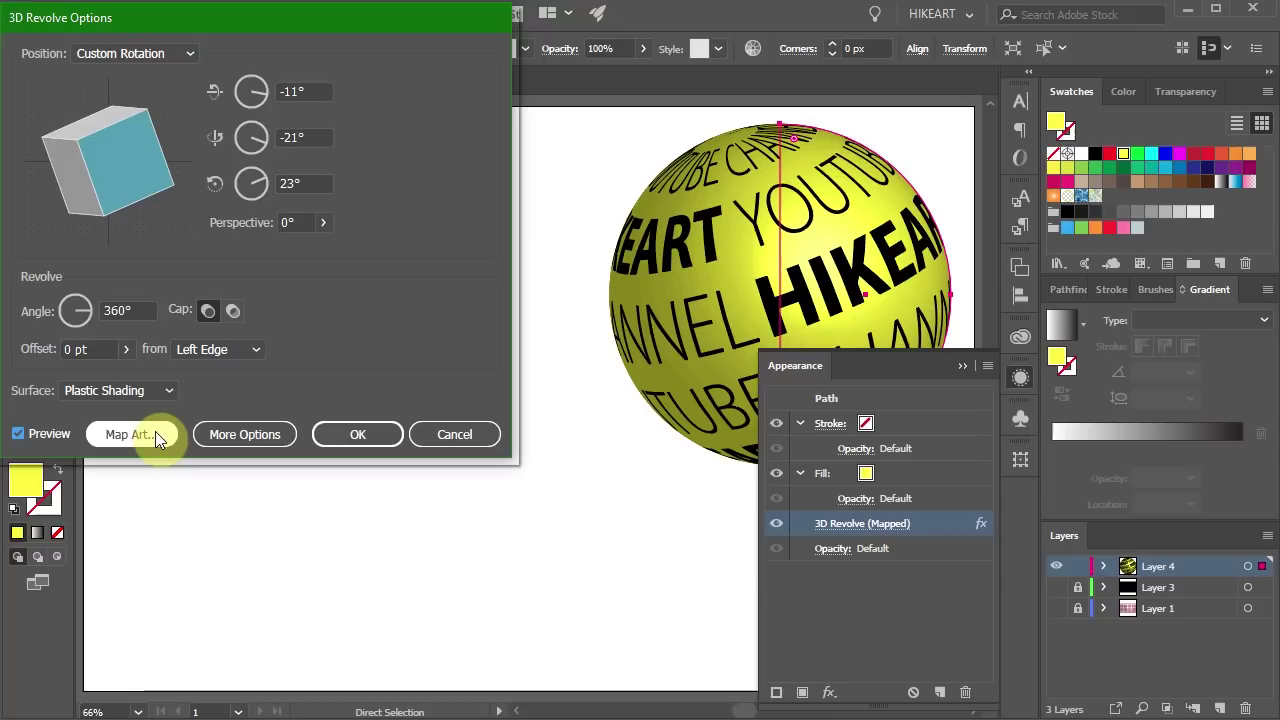
Enlarge and reposition the TEXT symbol in Map Art, then rotate the sphere to a new angle.
left_click(130, 434)
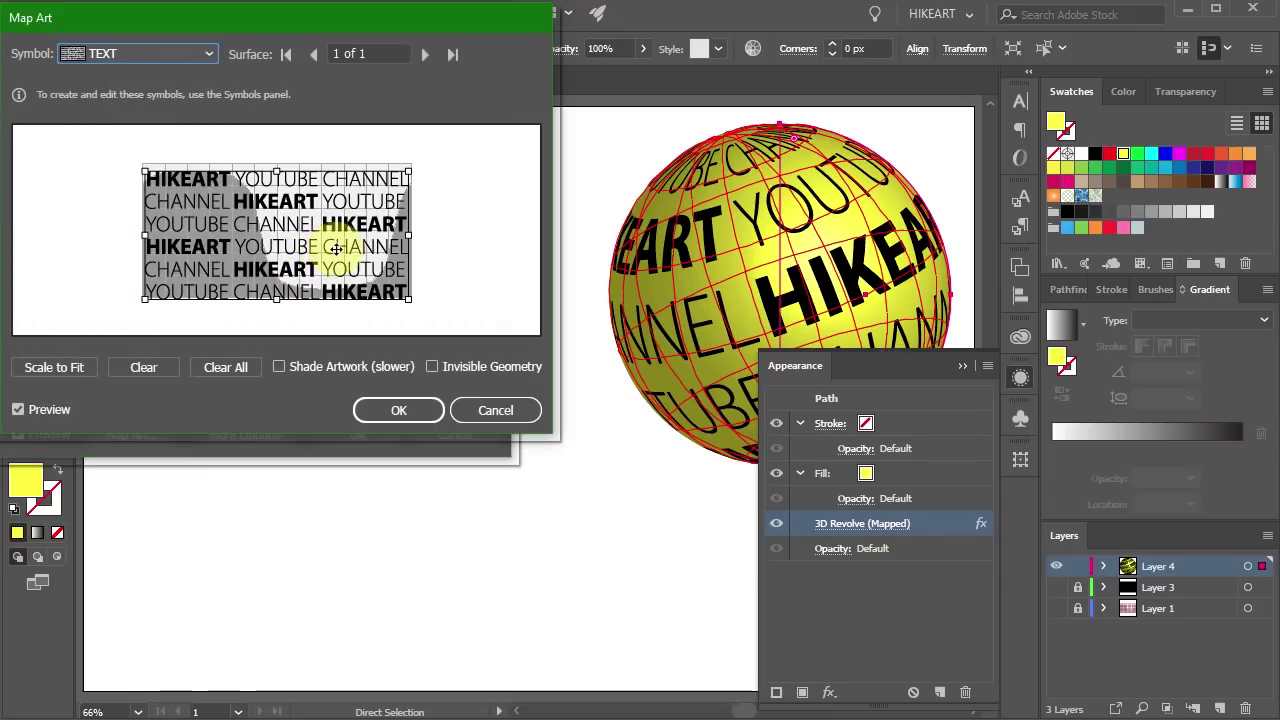
mouse_move(337, 248)
left_mouse_down()
mouse_move(352, 246)
mouse_move(340, 246)
left_mouse_up()
left_click_drag(421, 298, 417, 308)
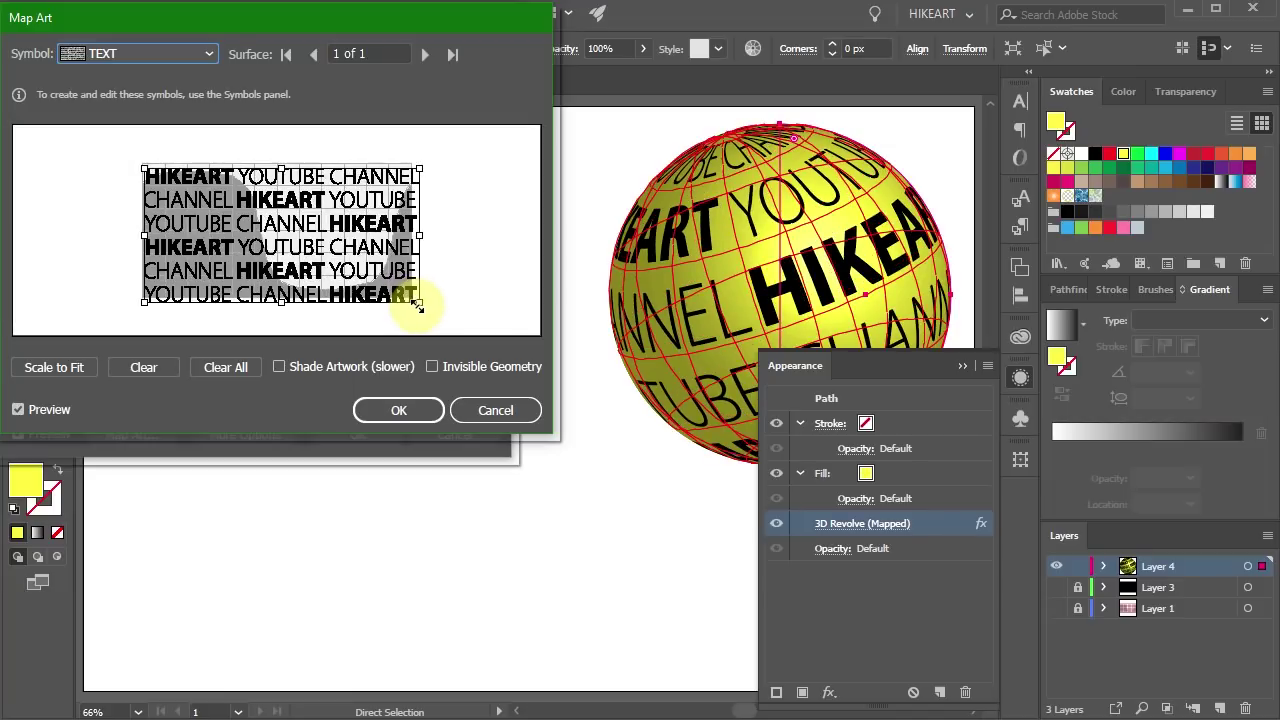
left_click(427, 410)
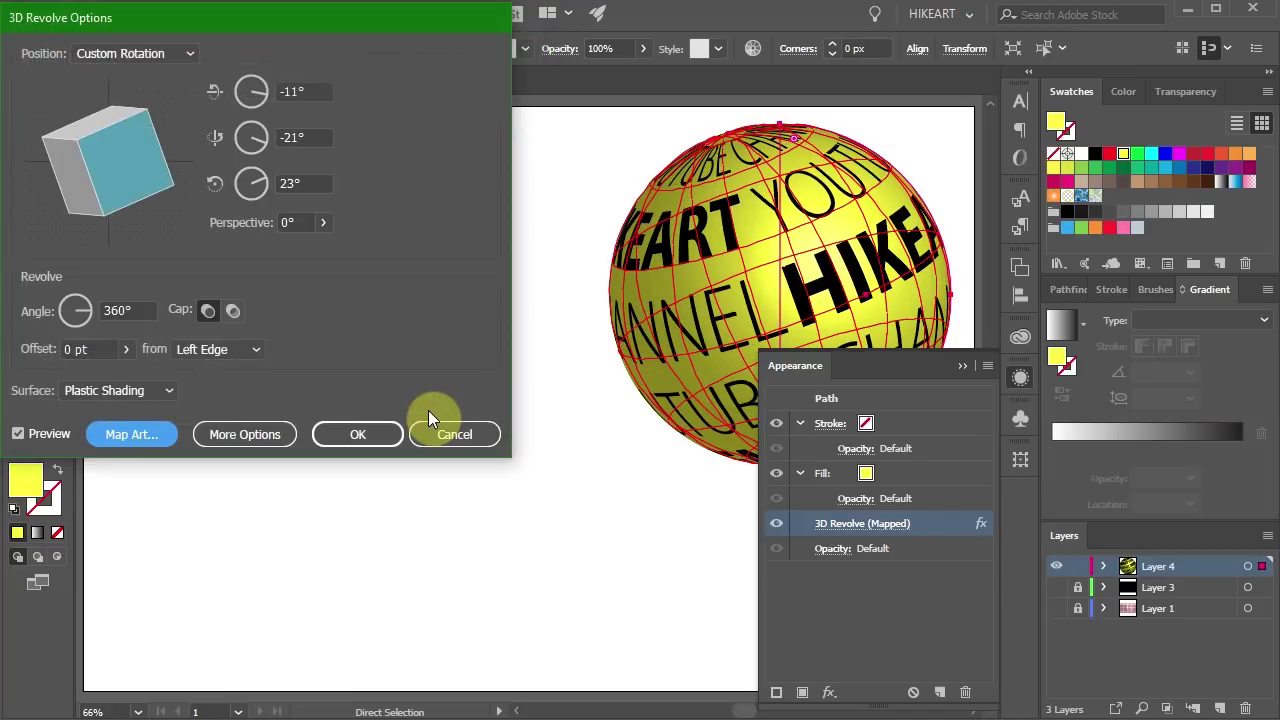
mouse_move(90, 180)
left_mouse_down()
mouse_move(57, 177)
mouse_move(125, 160)
mouse_move(75, 180)
left_mouse_up()
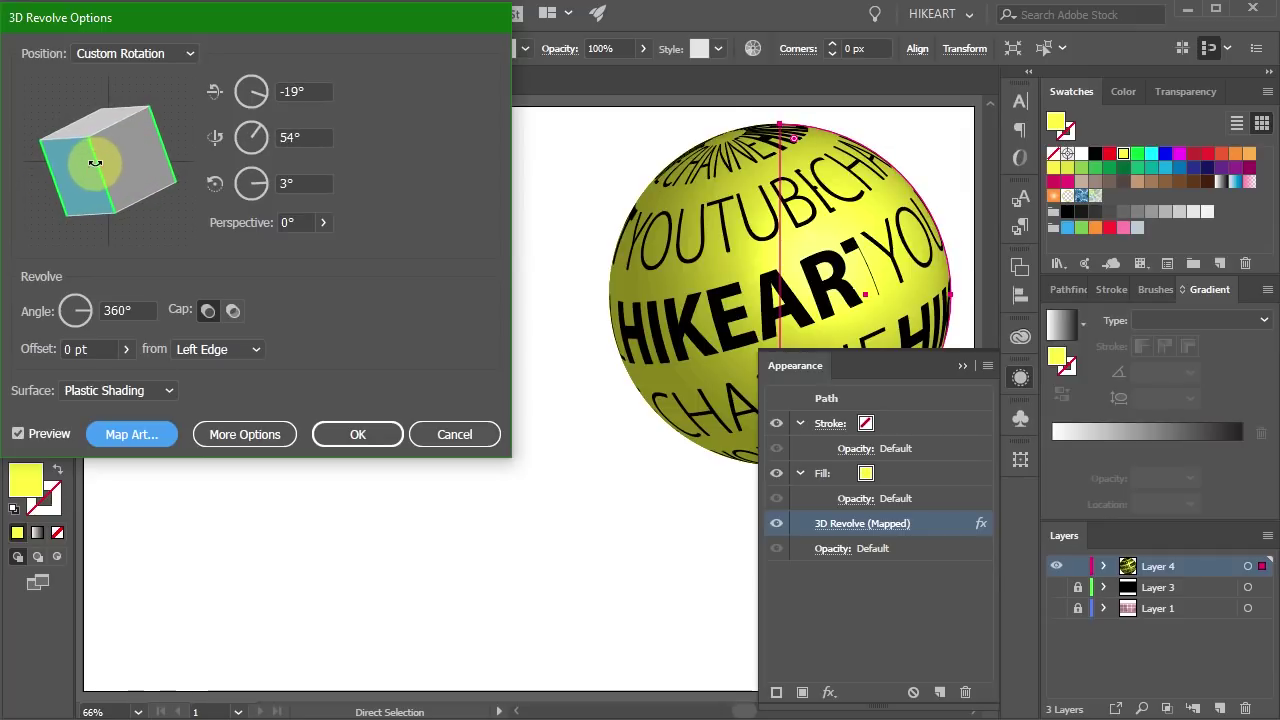
left_click_drag(161, 148, 114, 137)
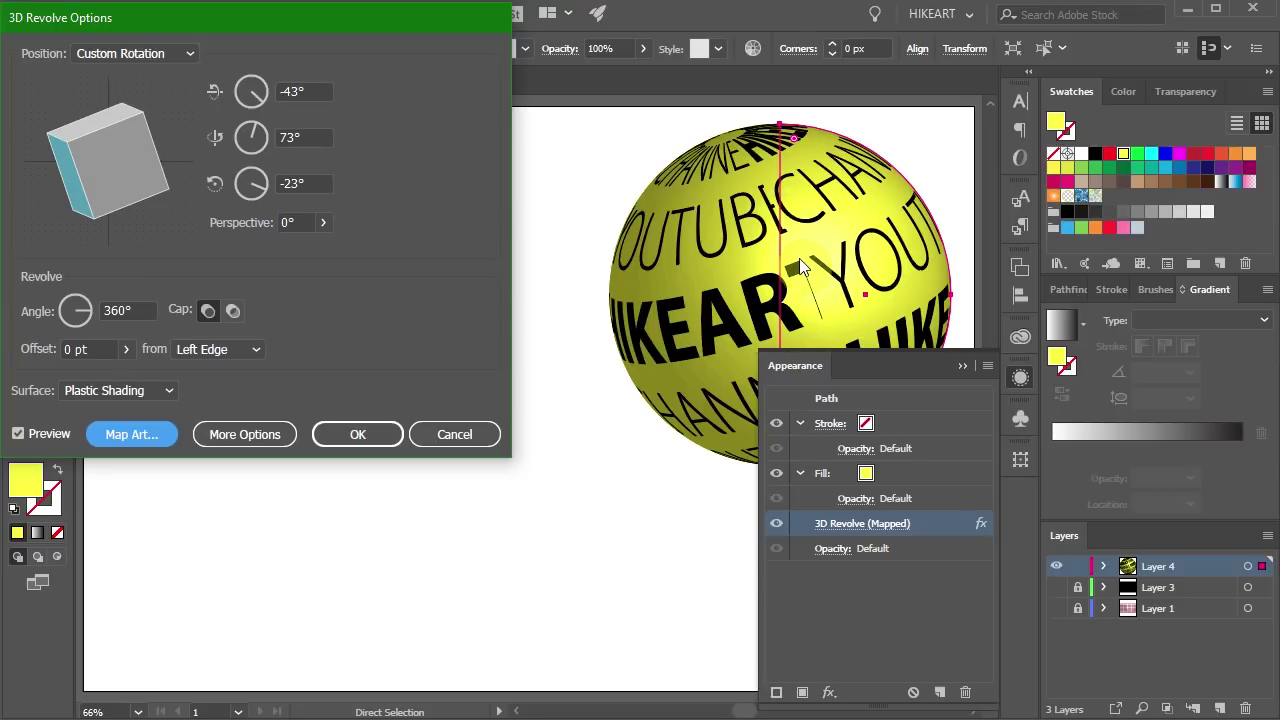
Slightly enlarge the TEXT symbol in Map Art and enable Invisible Geometry to hide the yellow surface.
left_click(133, 434)
left_click_drag(414, 297, 412, 297)
left_click_drag(300, 234, 313, 244)
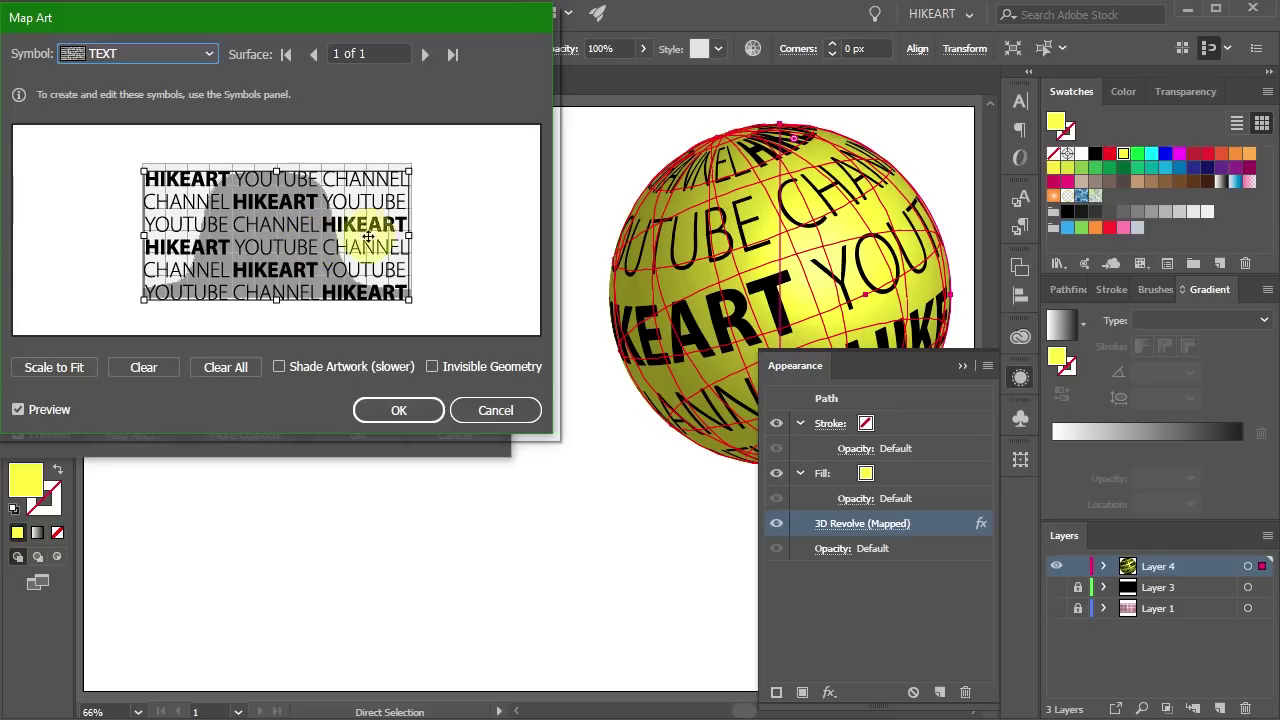
left_click(432, 367)
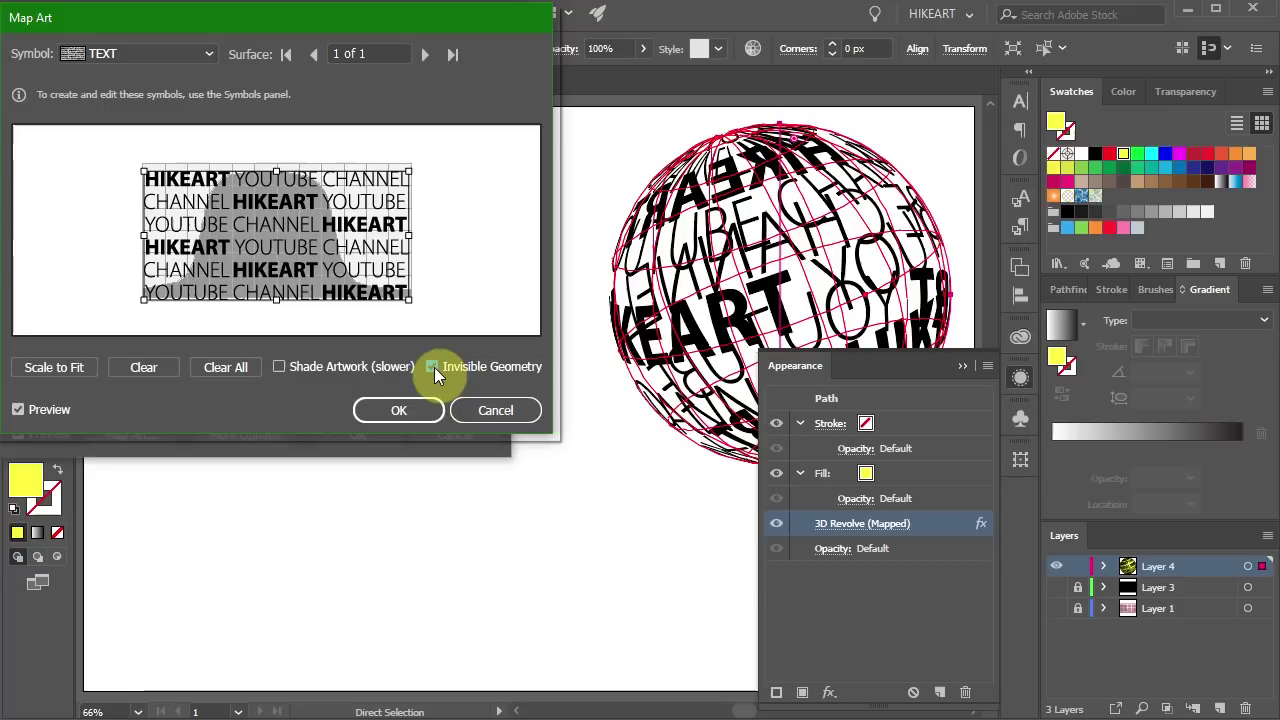
Confirm Map Art, turn the sphere with the rotation cube and nudge the Y angle.
left_click(426, 408)
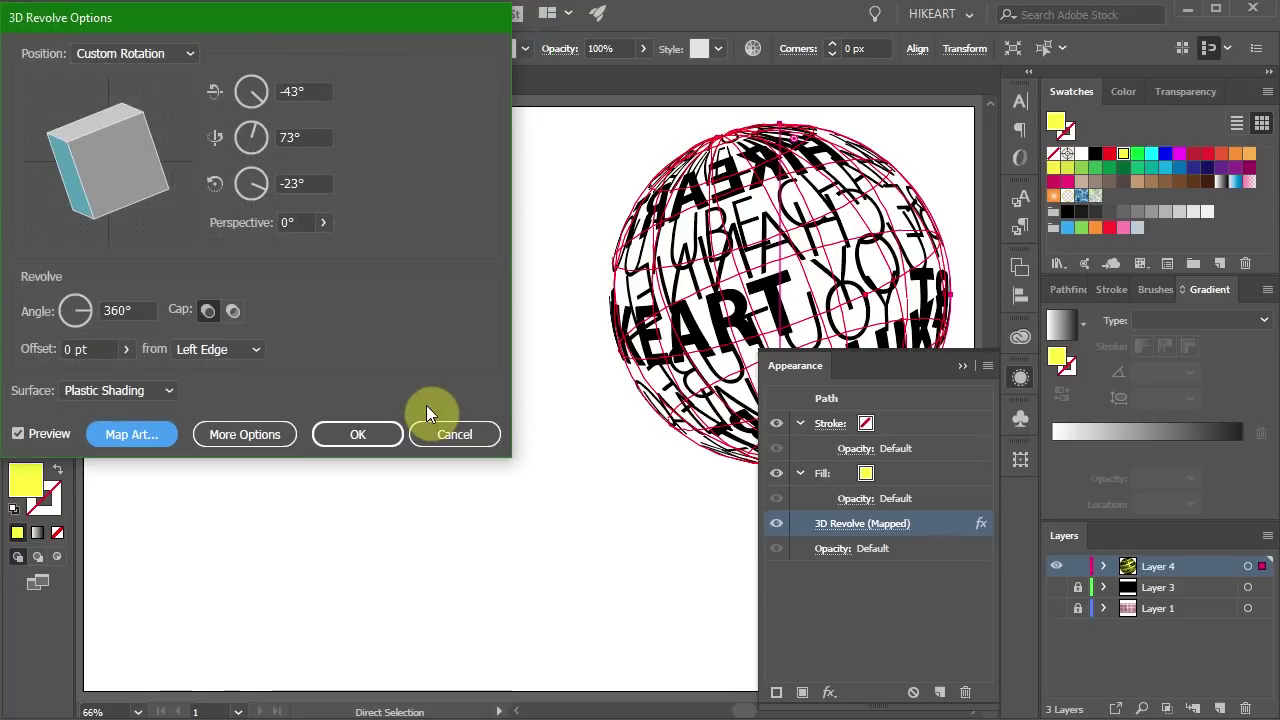
mouse_move(158, 187)
left_mouse_down()
mouse_move(108, 128)
mouse_move(133, 156)
left_mouse_up()
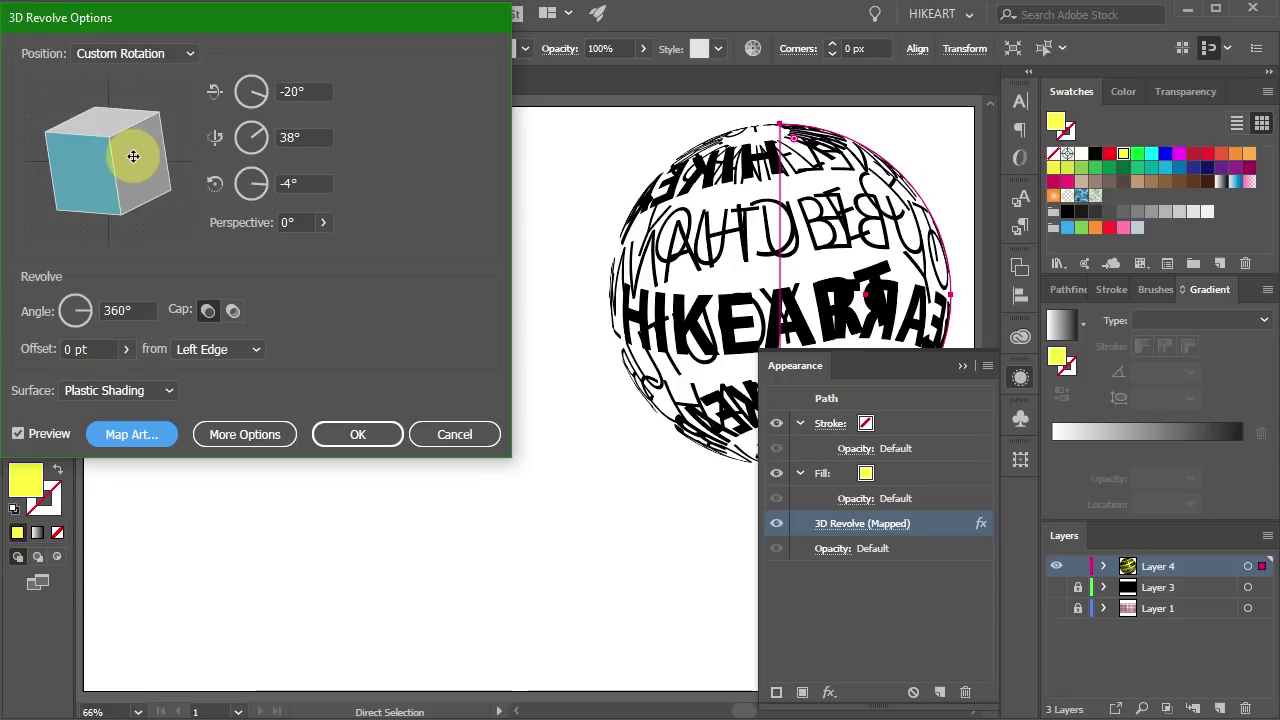
left_click_drag(306, 137, 272, 137)
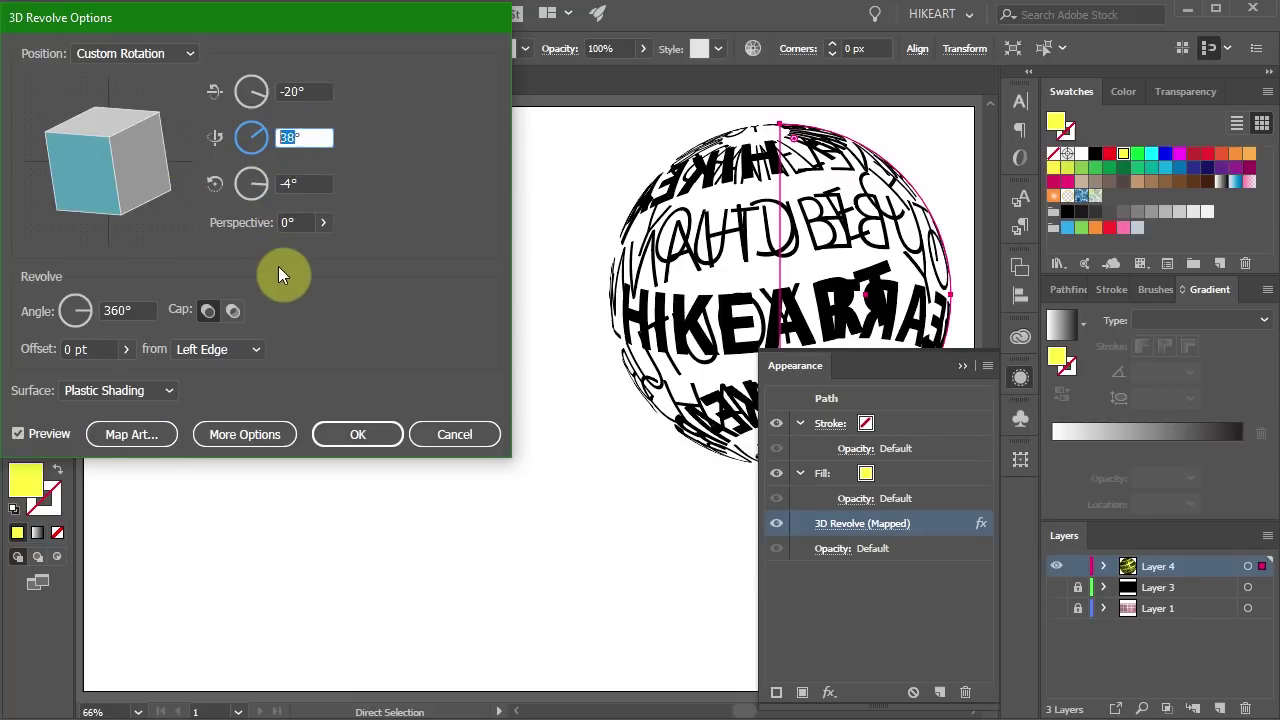
key("Up")
Fine-tune the X angle, set Y rotation to 20°, apply the 3D effect and close Appearance.
key("Up")
key("Up")
key("Down")
key("shift+Down")
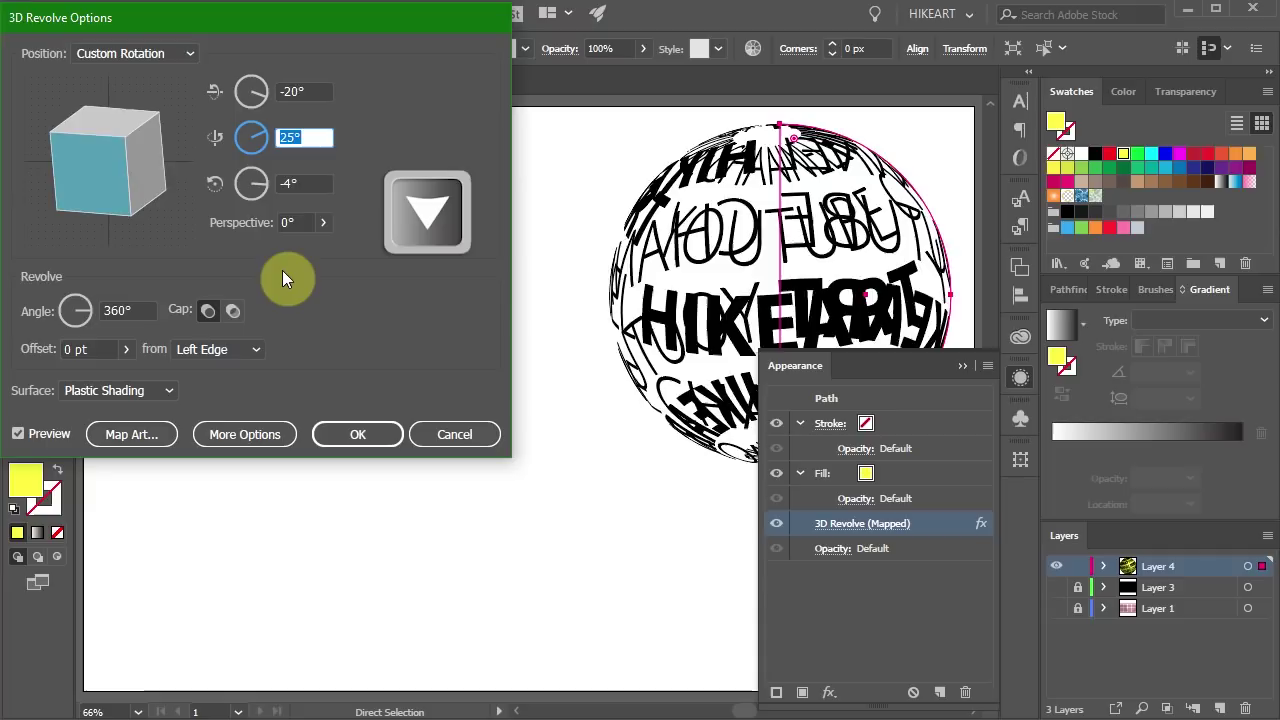
key("Down")
key("Down")
left_click(302, 91)
key("Up")
key("Up")
key("Up")
key("Up")
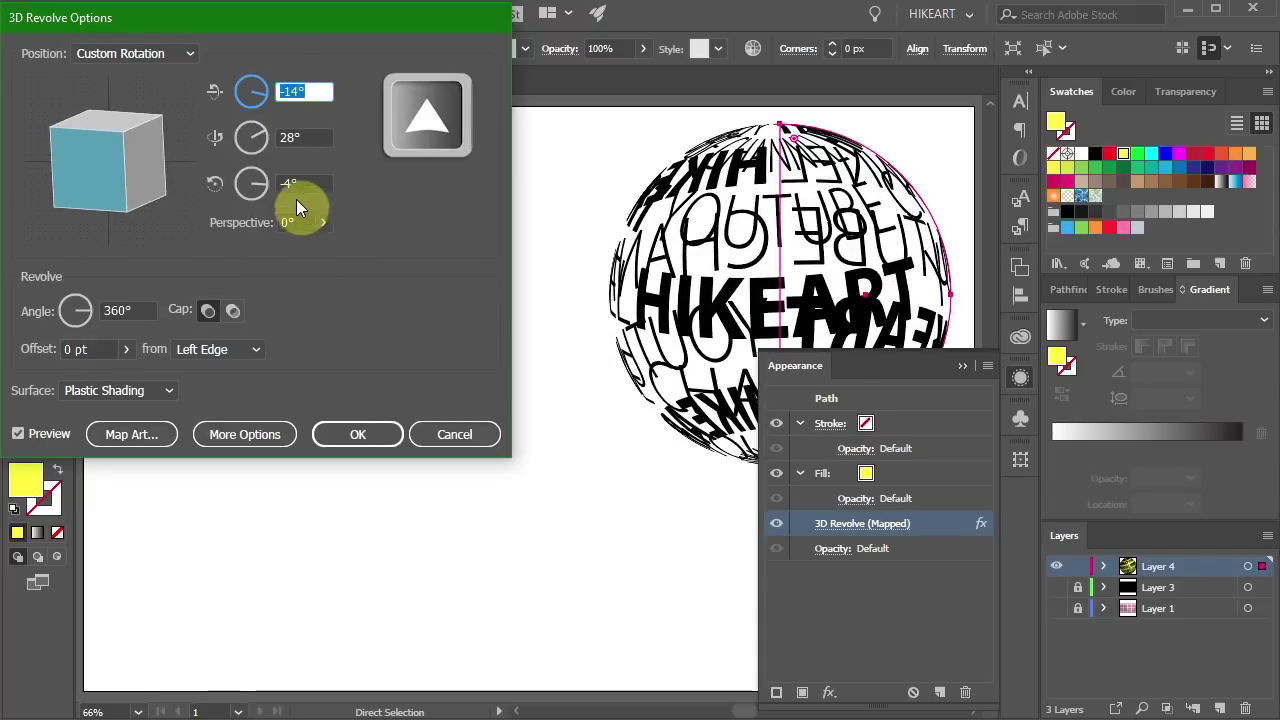
key("Down")
left_click(286, 140)
key("Up")
key("Up")
key("Up")
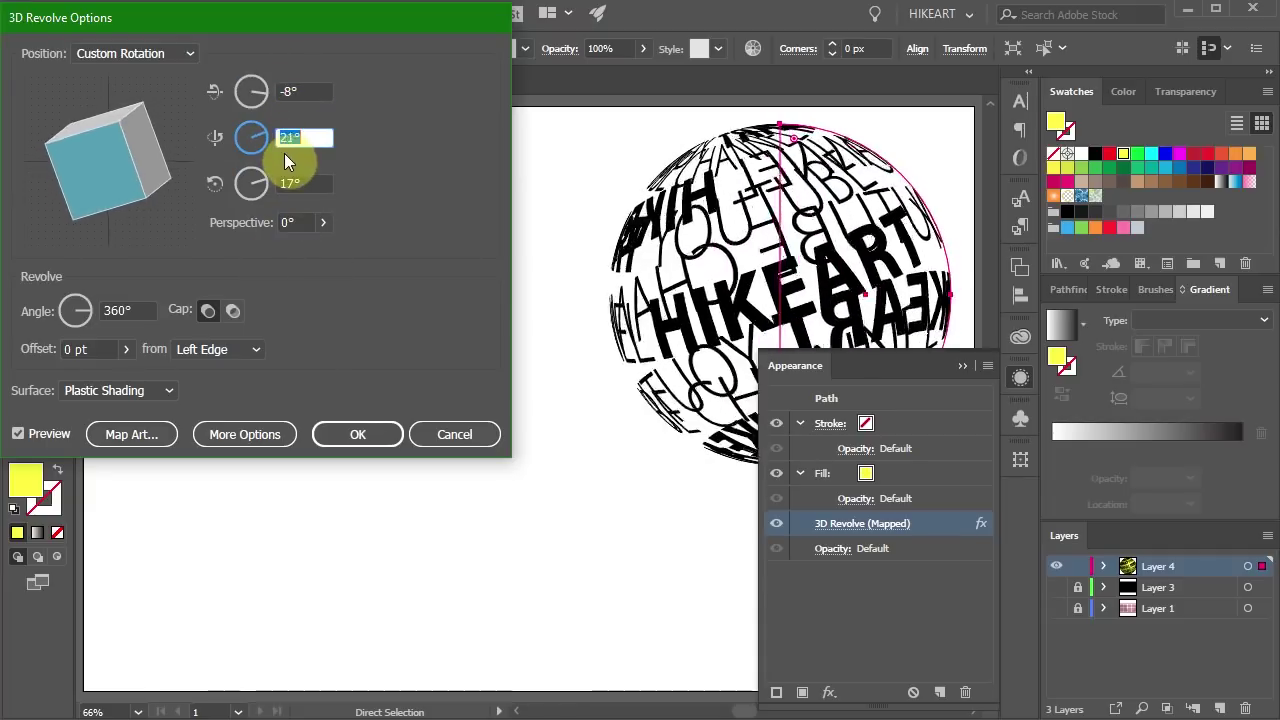
key("Up")
key("Up")
key("Up")
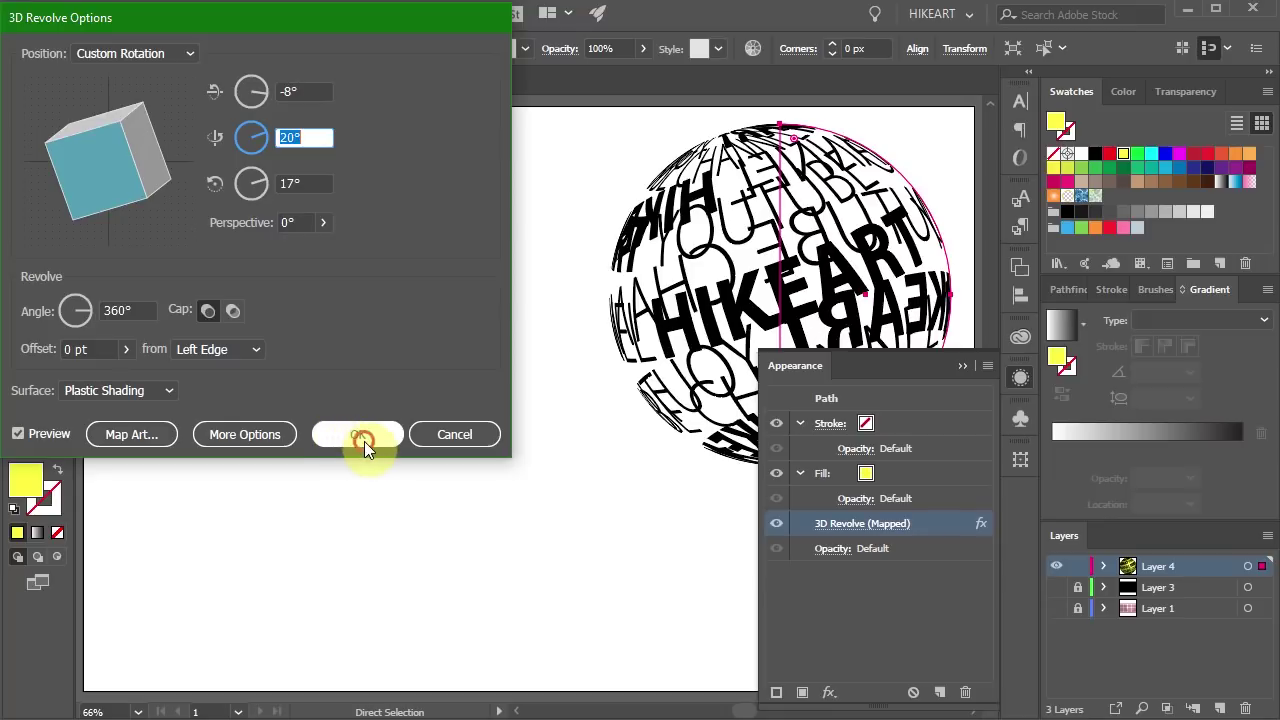
left_click(362, 438)
left_click(959, 369)
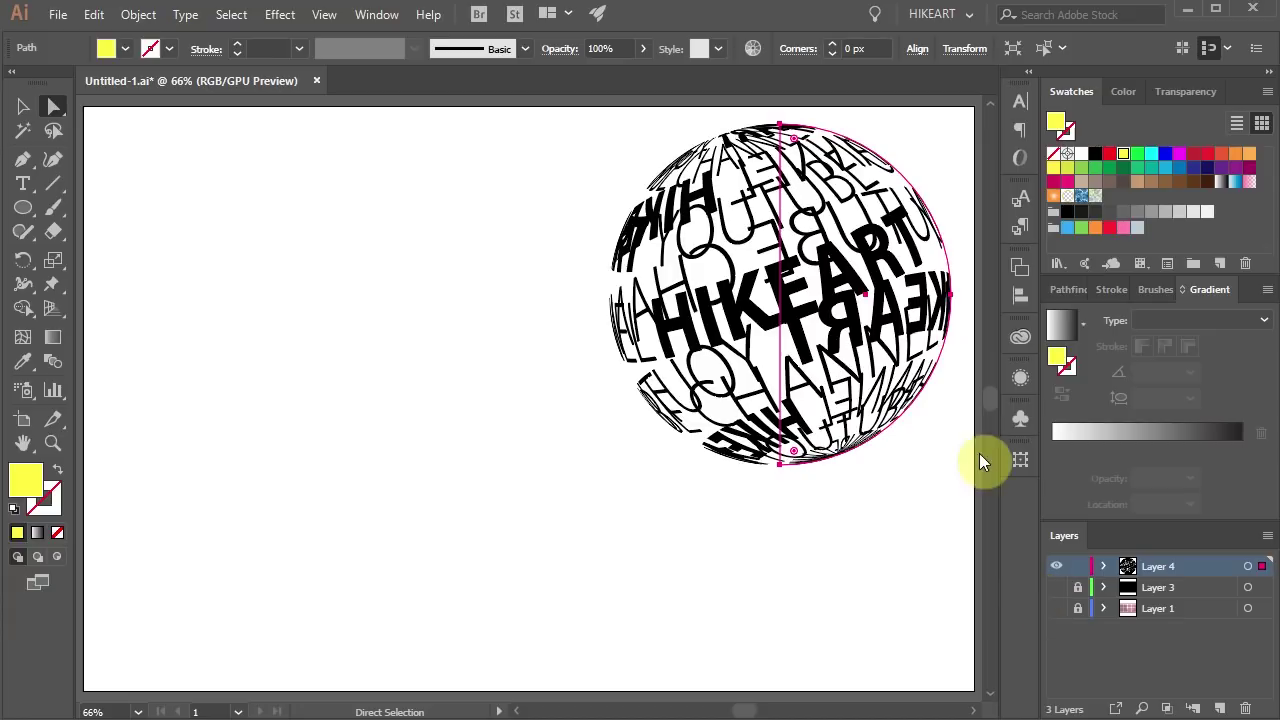
Drag the text sphere to the centre of the artboard.
mouse_move(880, 329)
left_mouse_down()
mouse_move(418, 425)
mouse_move(646, 432)
left_mouse_up()
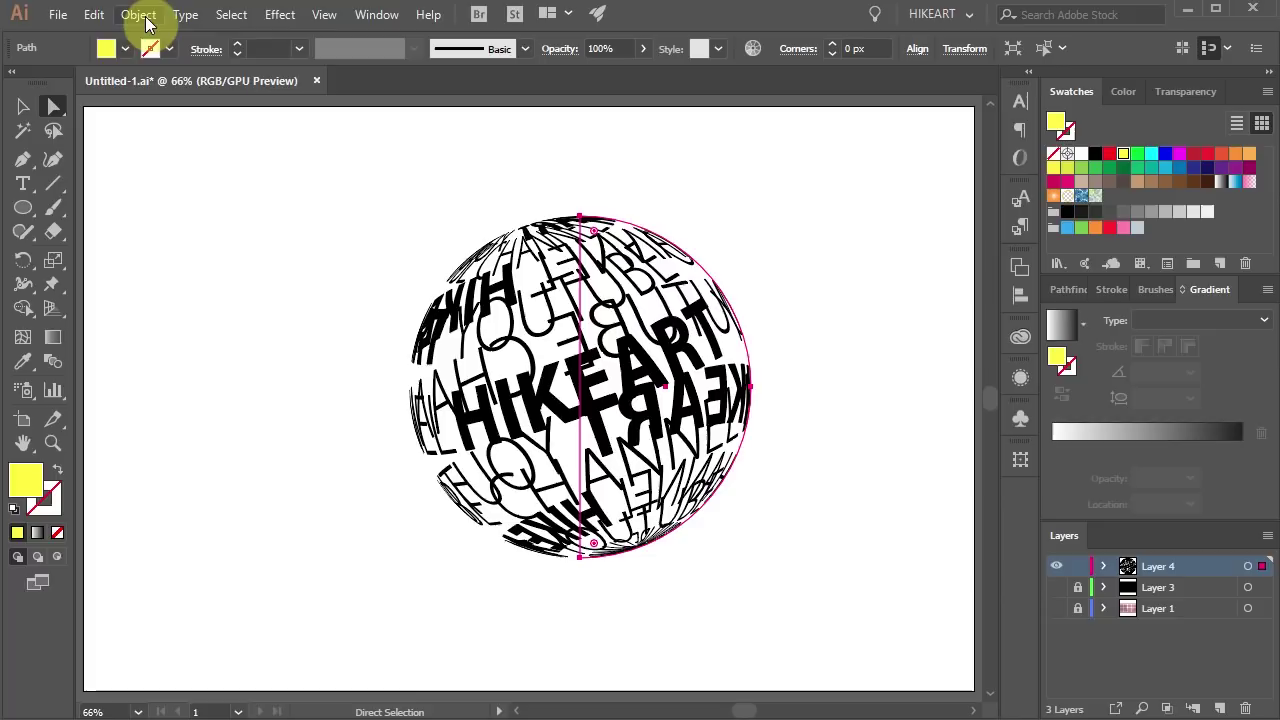
Expand the 3D sphere into editable paths and zoom in on its right edge.
left_click(145, 22)
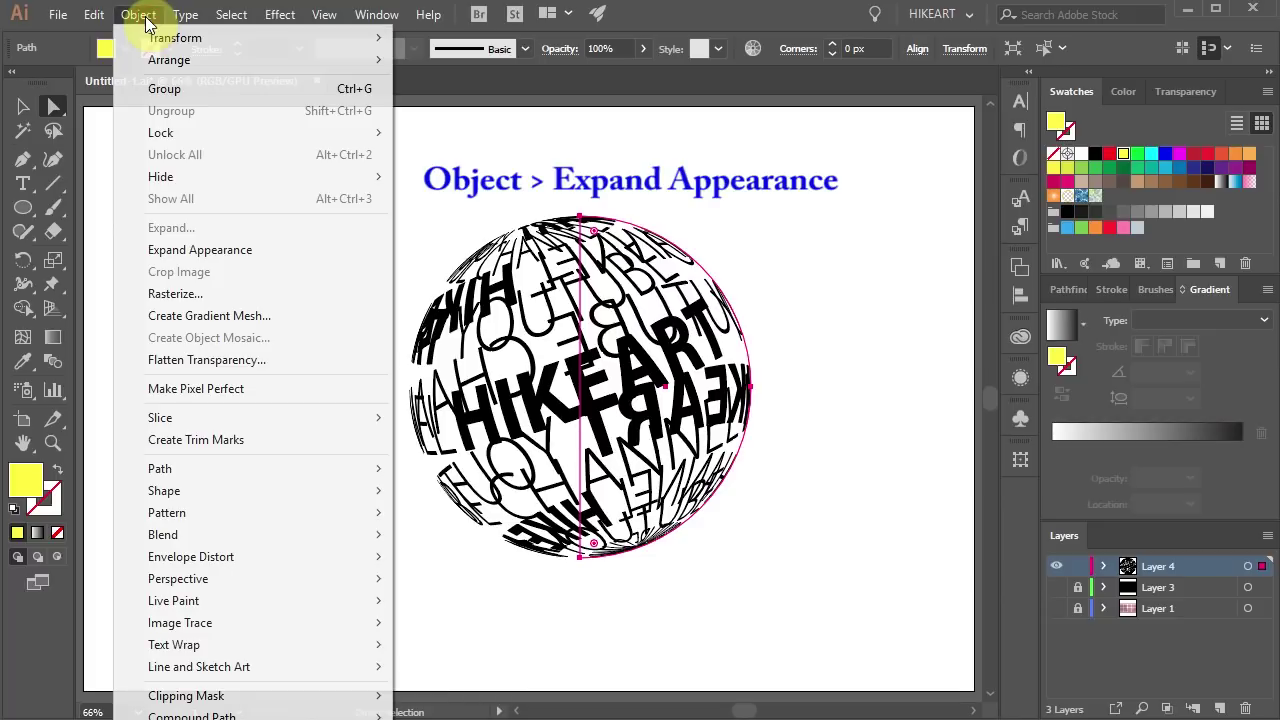
left_click(307, 254)
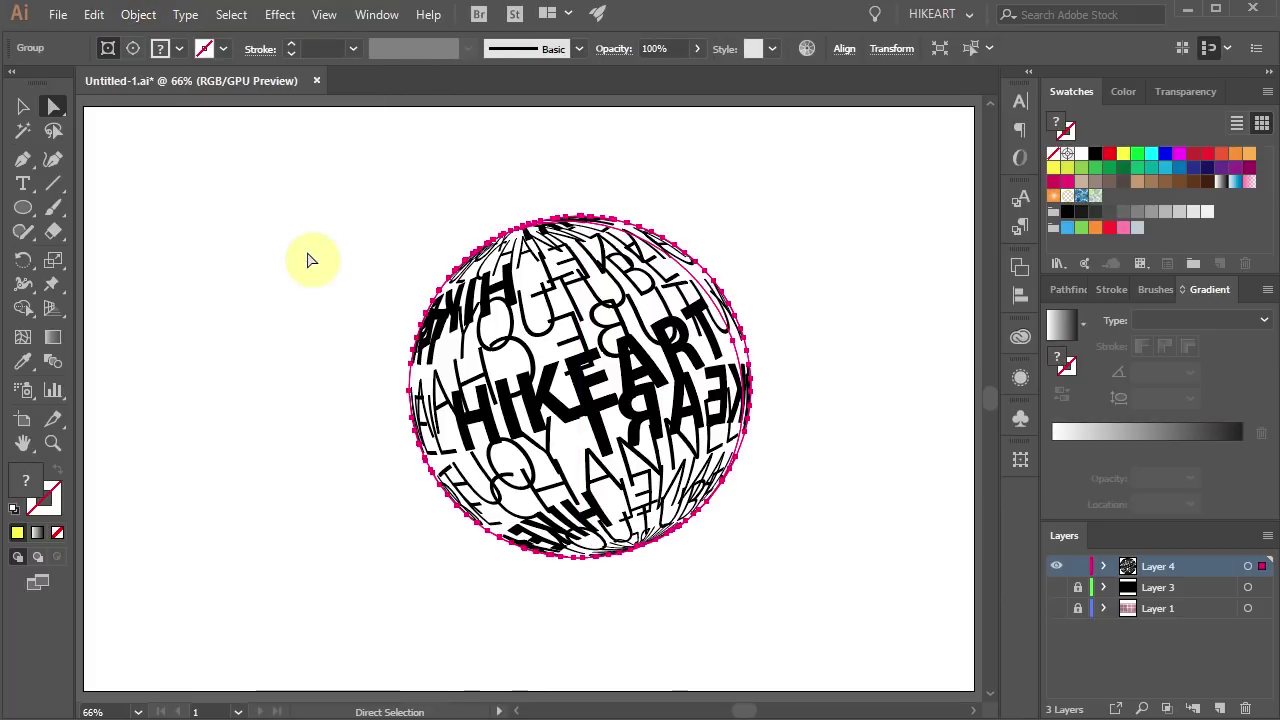
key("z")
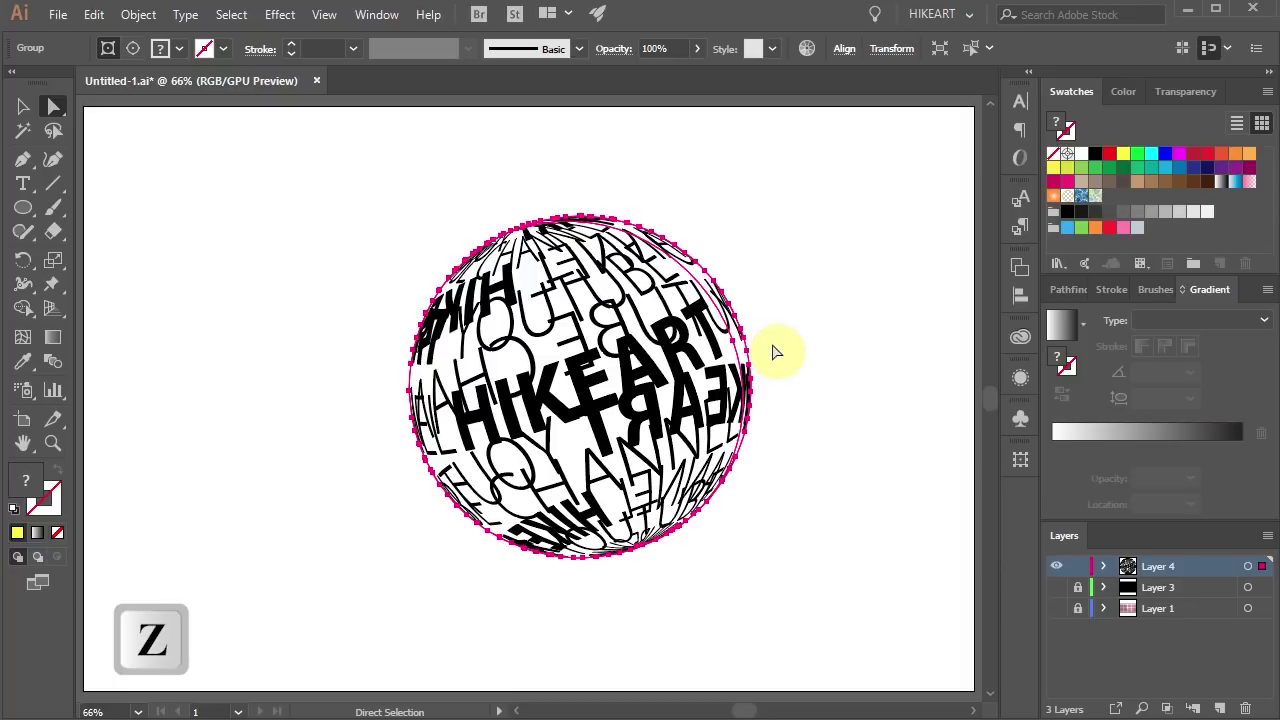
left_click_drag(714, 337, 724, 339)
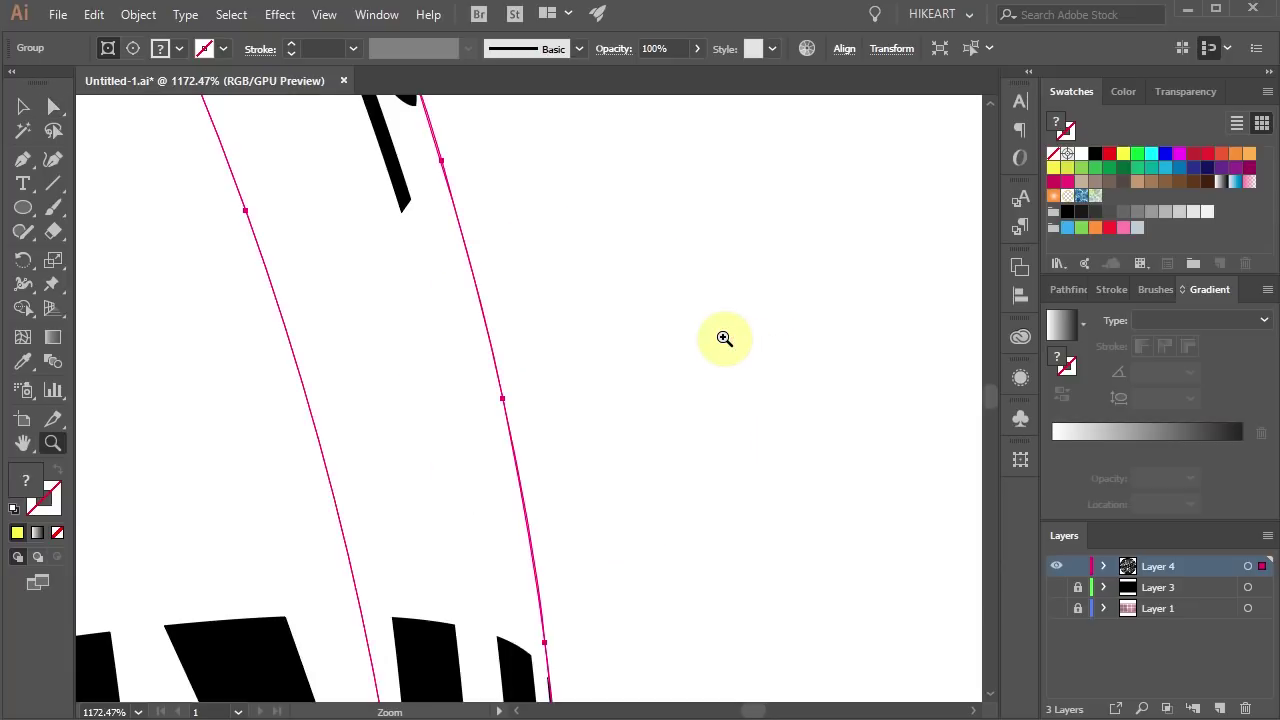
Select and delete the stray circle outline segments, then fit the artboard in view.
key("a")
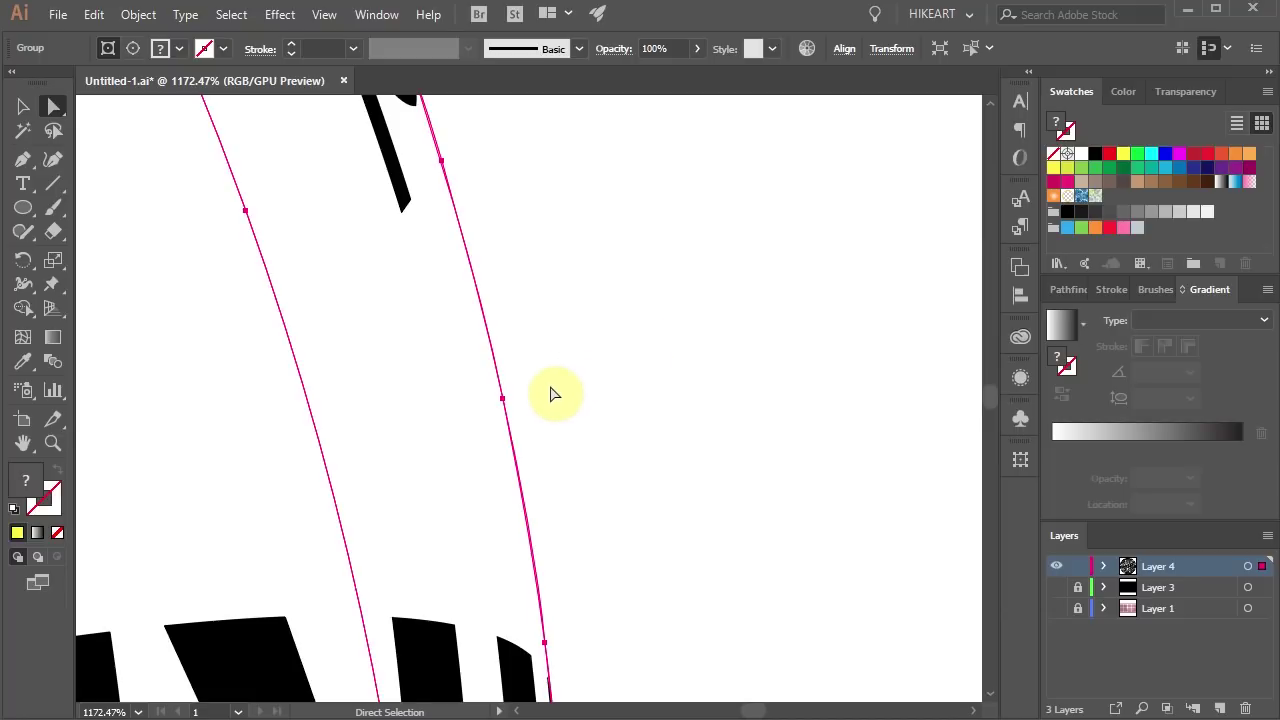
left_click_drag(548, 388, 480, 353)
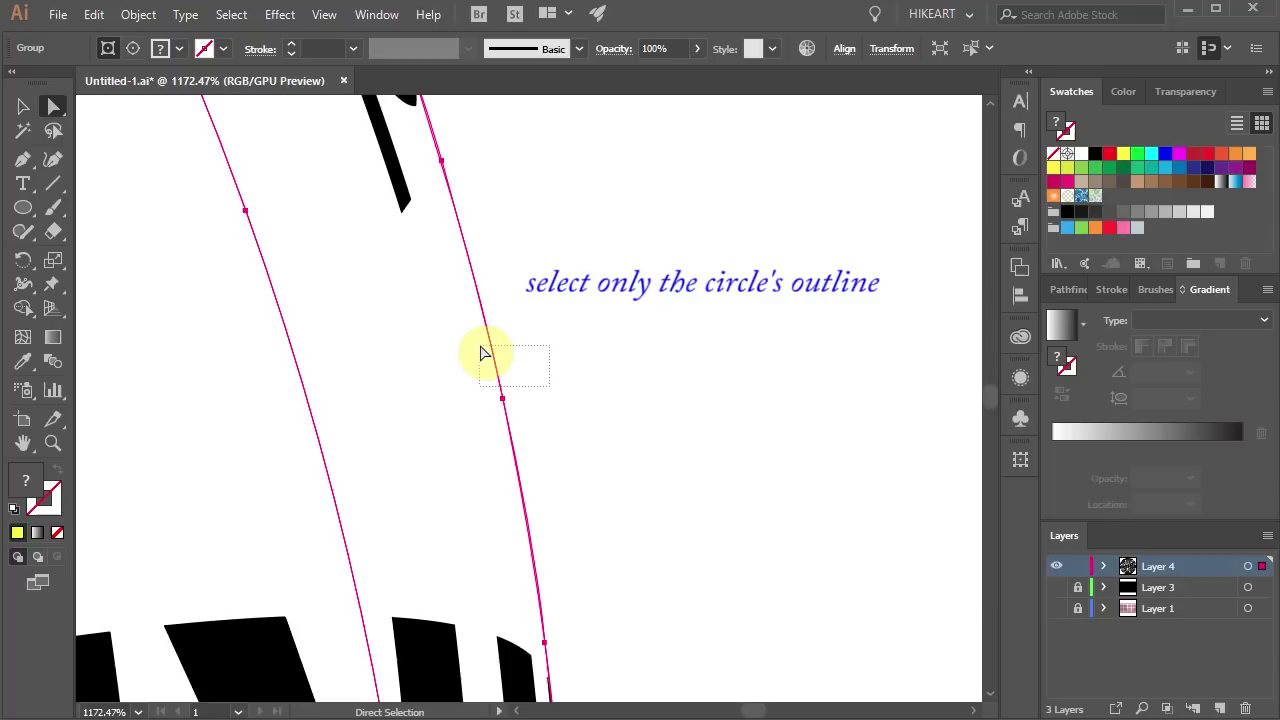
left_click_drag(480, 353, 480, 353)
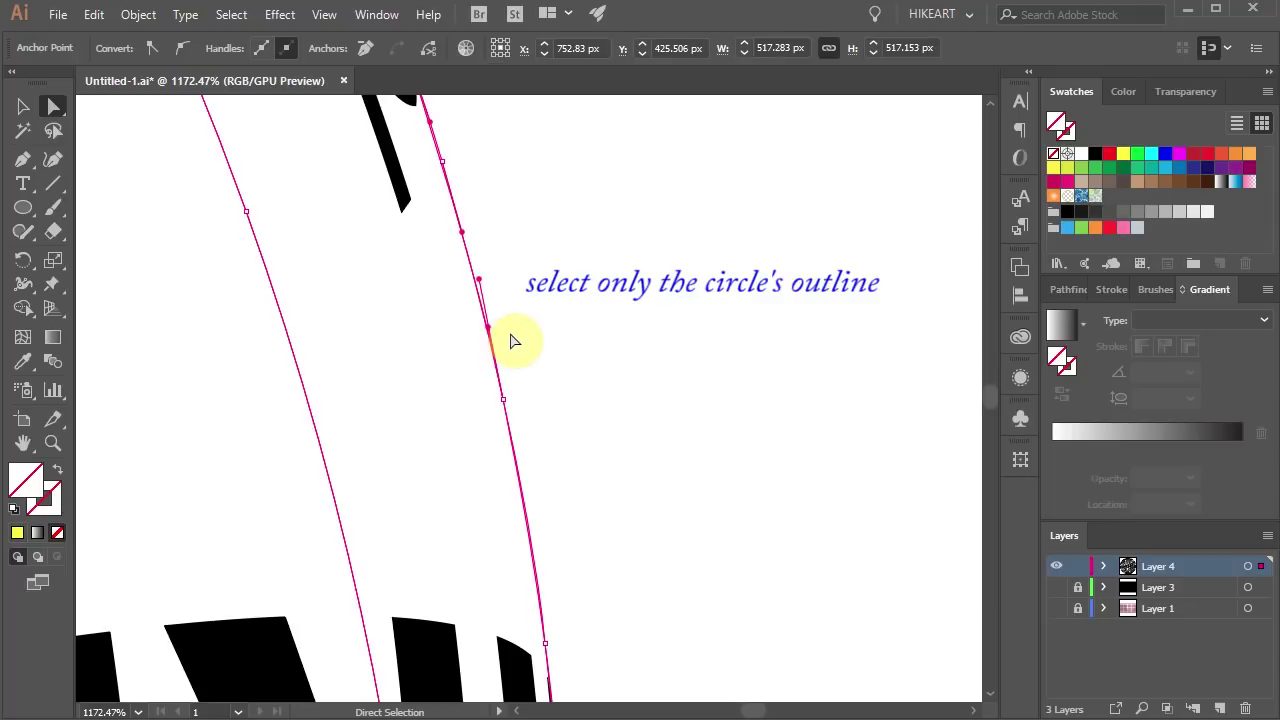
key("Delete")
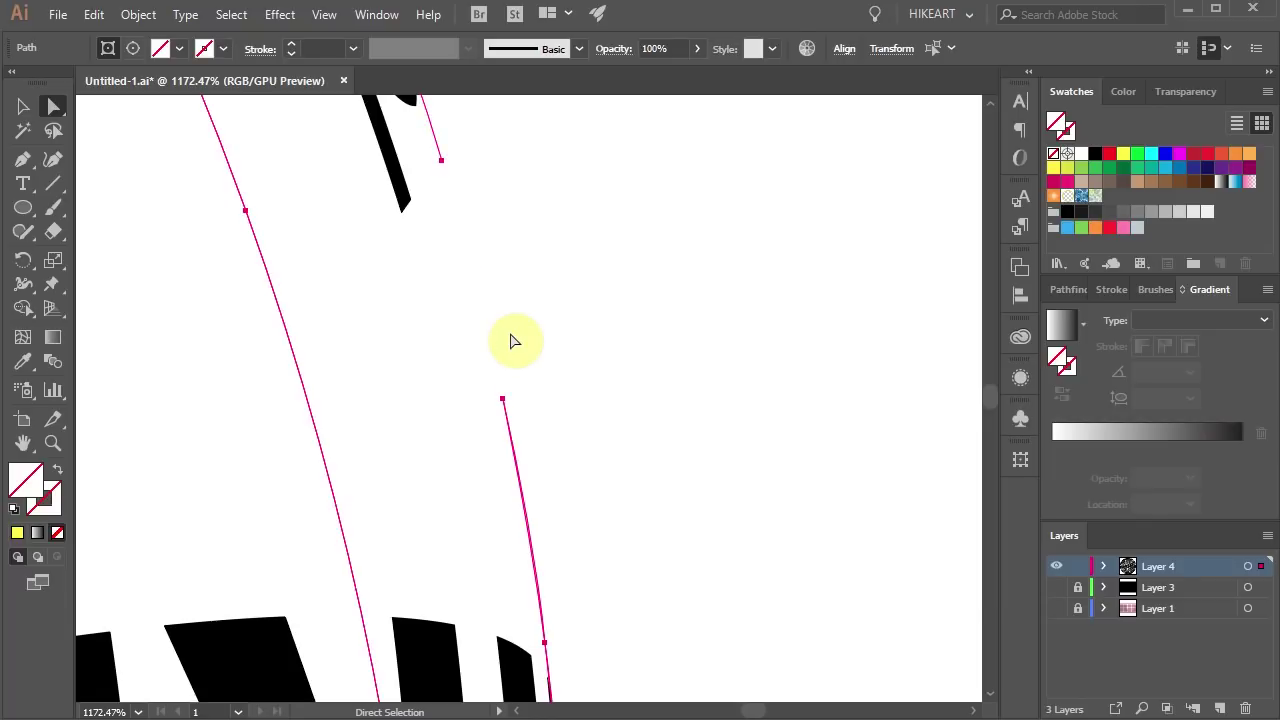
key("Delete")
key("ctrl+0")
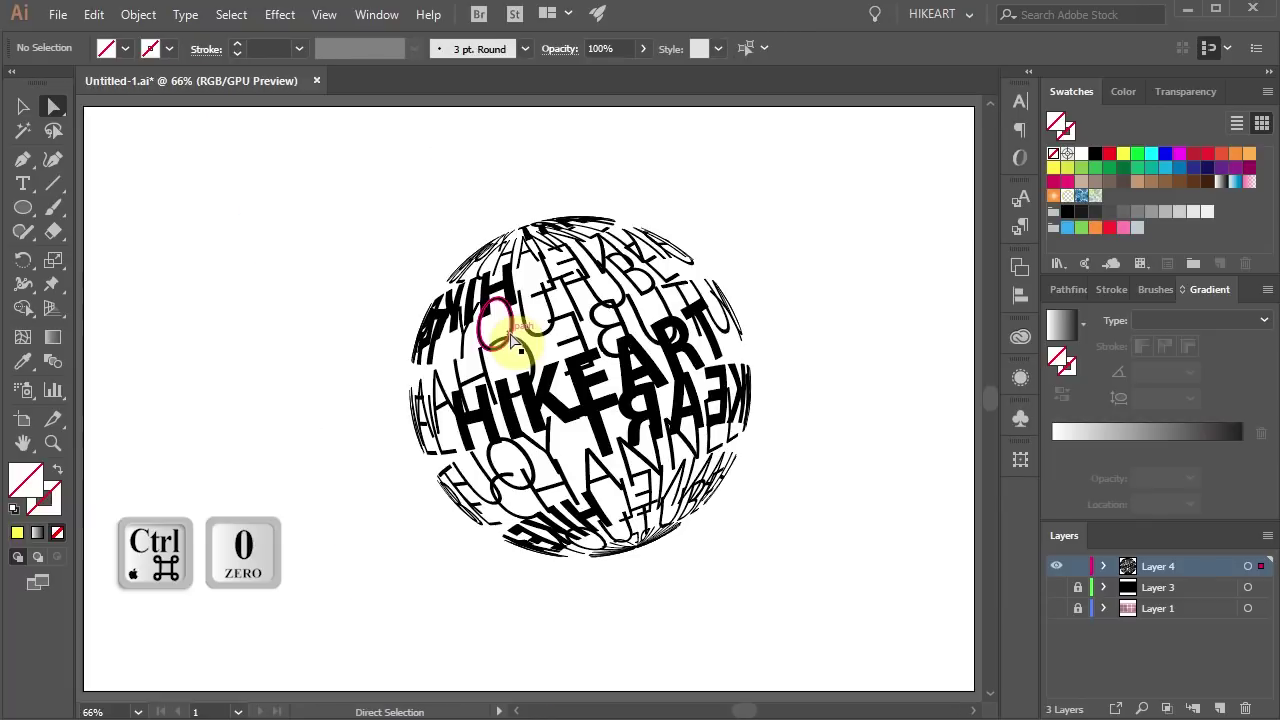
Scale the sphere group up proportionally from its bounding box corner.
key("v")
left_click(721, 352)
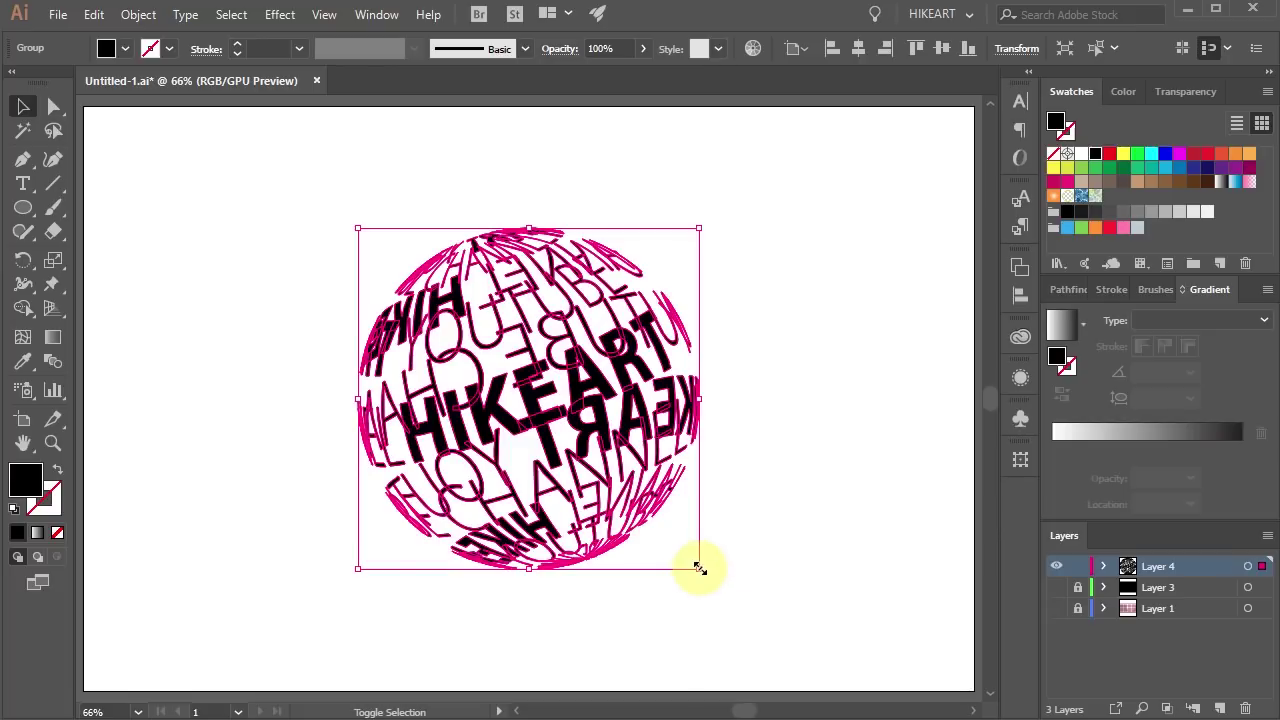
left_click_drag(694, 563, 760, 630)
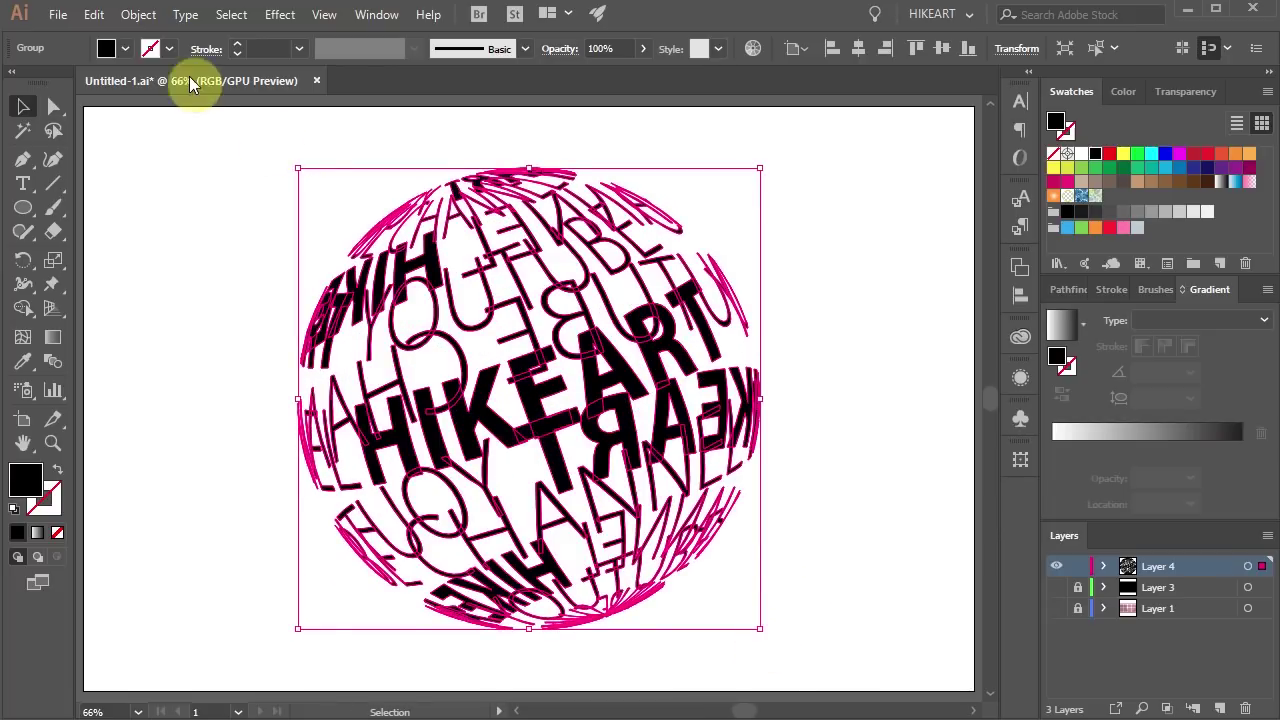
Ungroup the sphere artwork twice to separate the front and back text groups.
left_click(138, 14)
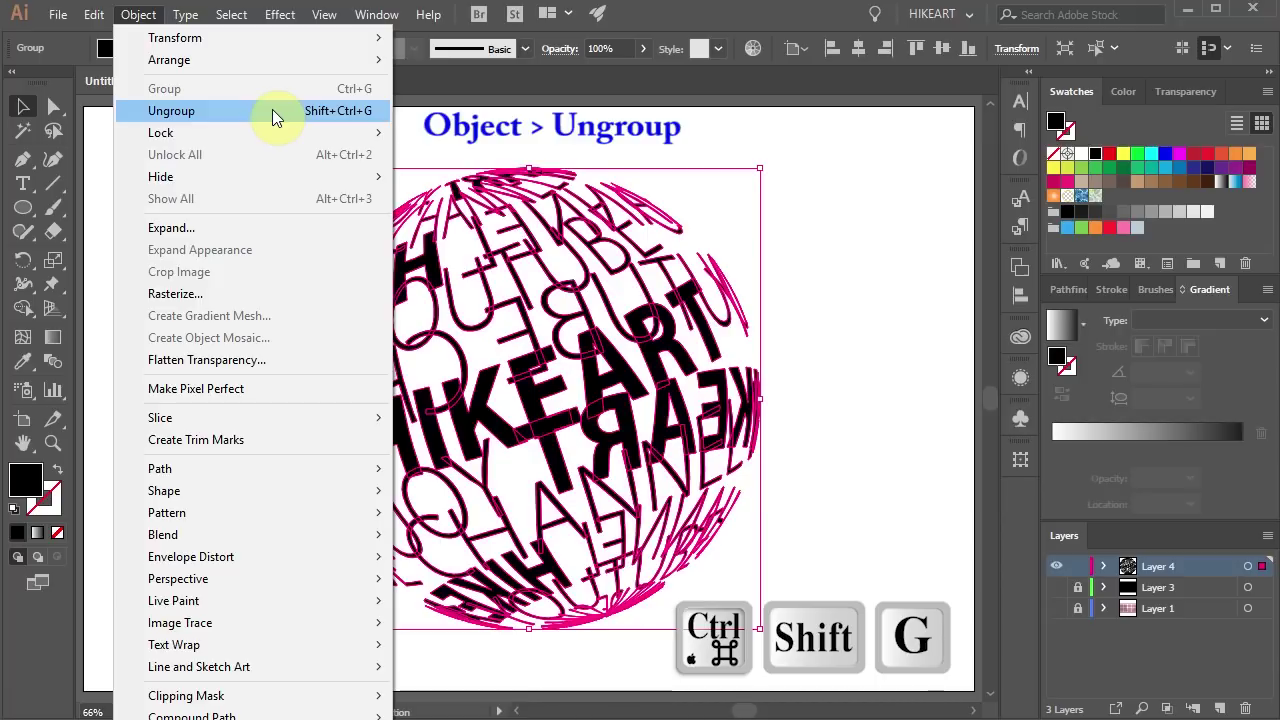
left_click(272, 109)
left_click(485, 290)
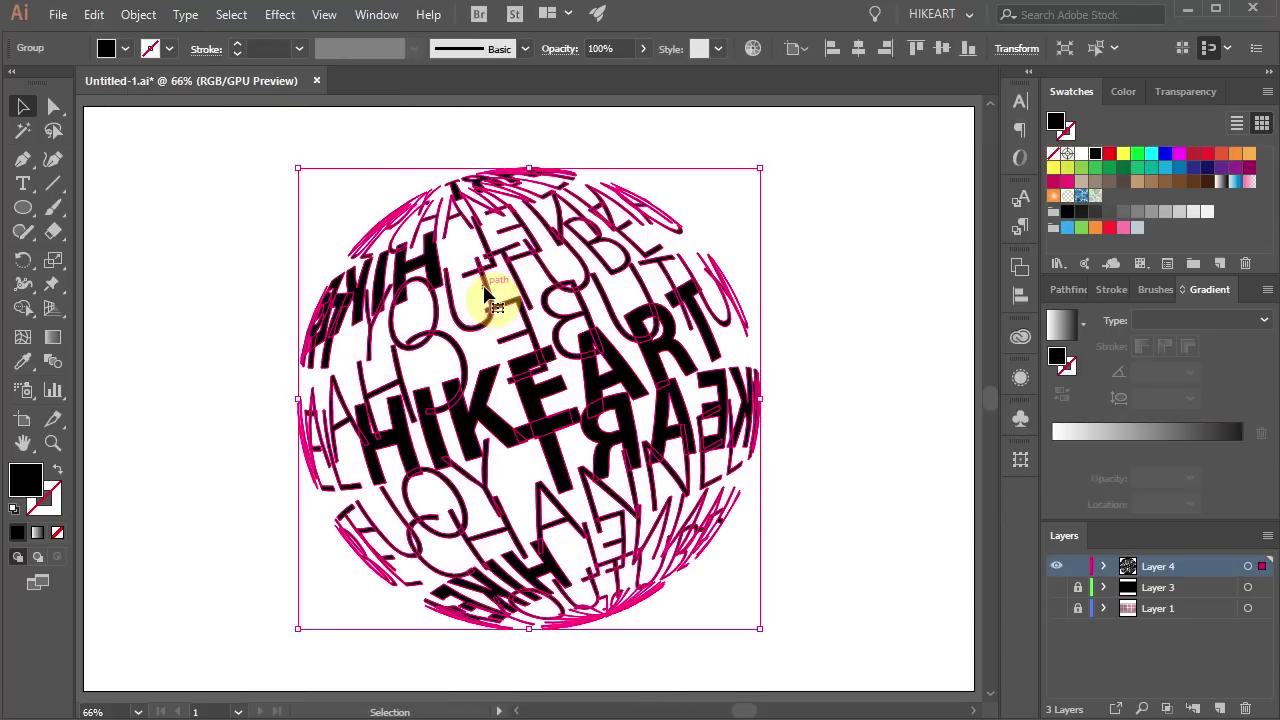
left_click(138, 14)
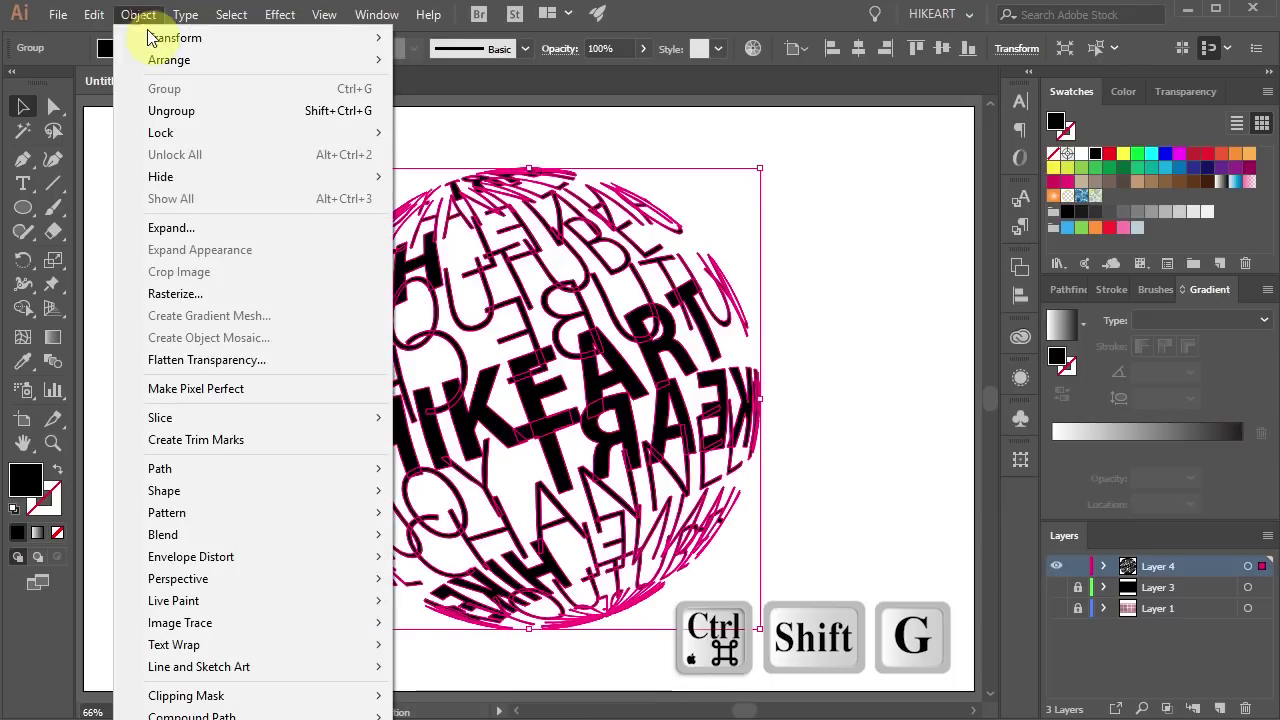
left_click(208, 109)
left_click(267, 196)
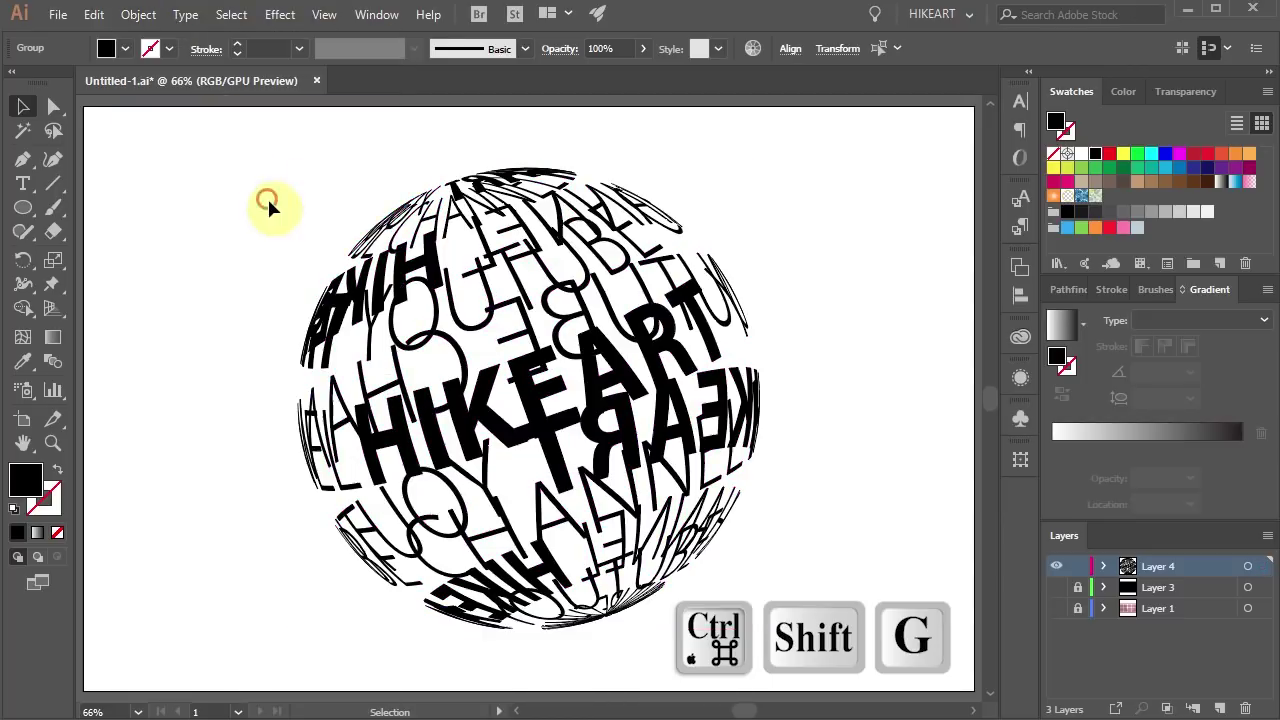
Check the front text group by moving it aside and undoing, then hide the back group in Layers.
left_click(518, 288)
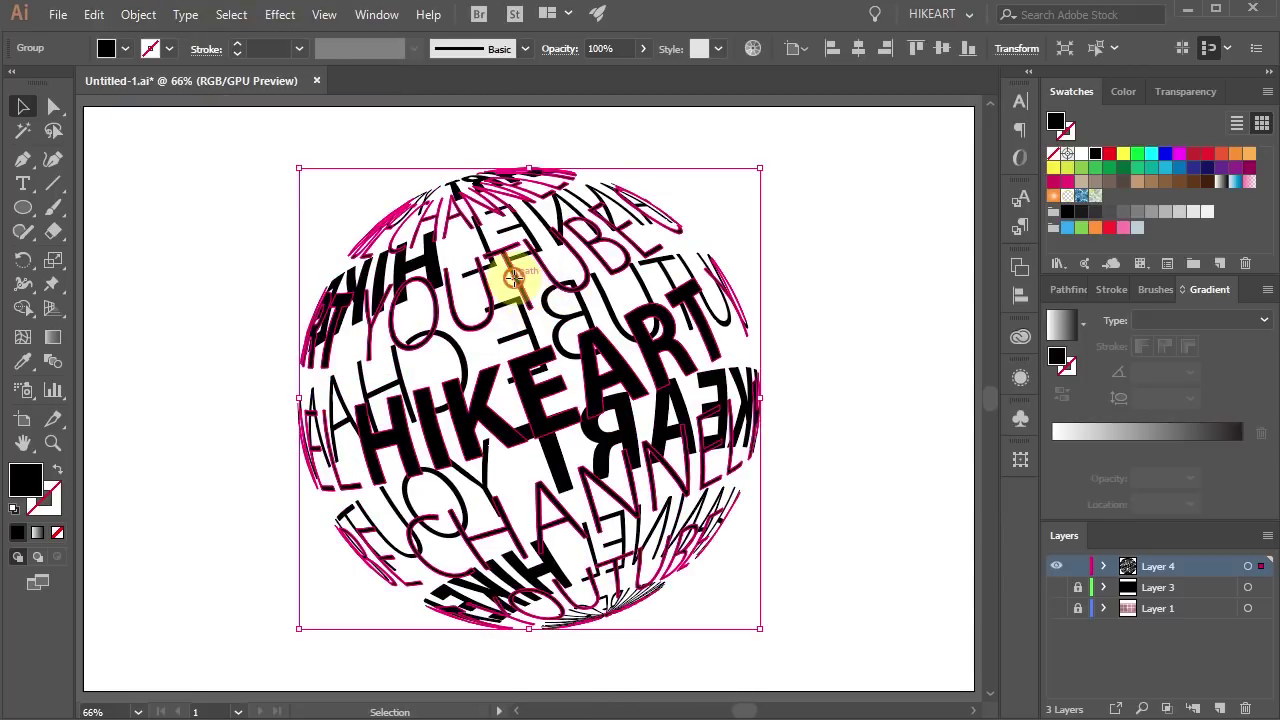
left_click_drag(513, 278, 800, 460)
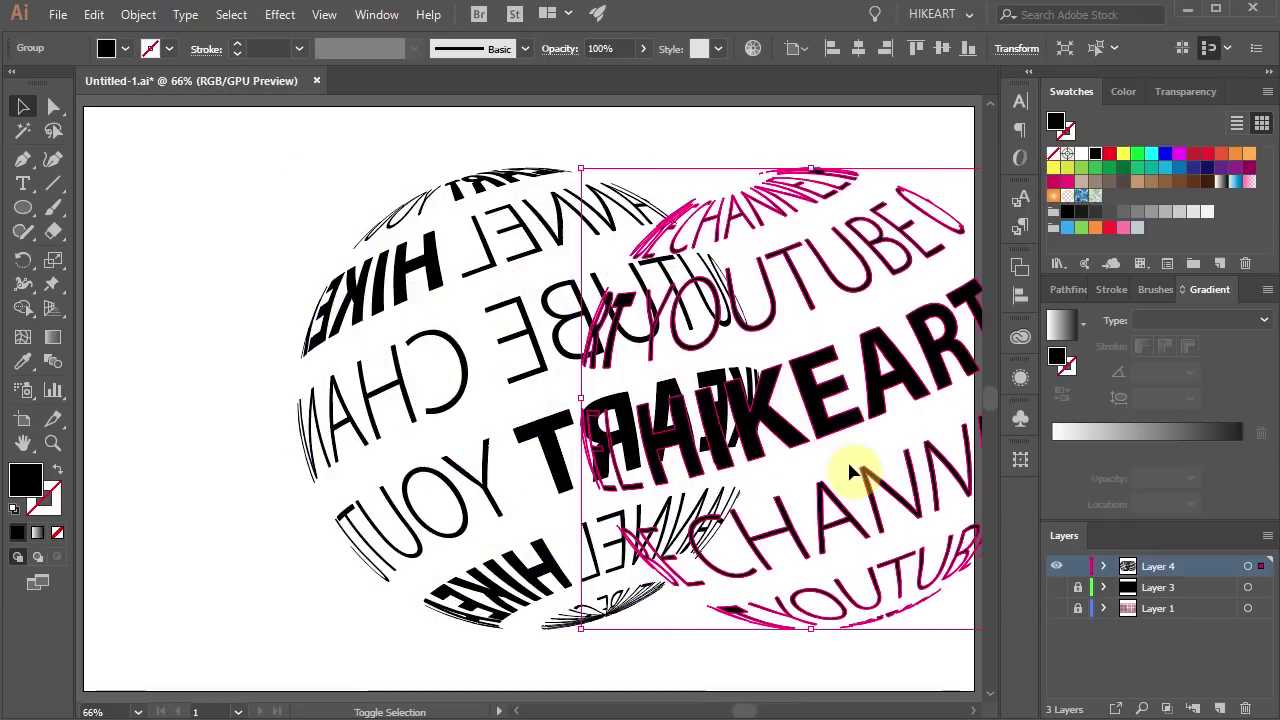
key("a")
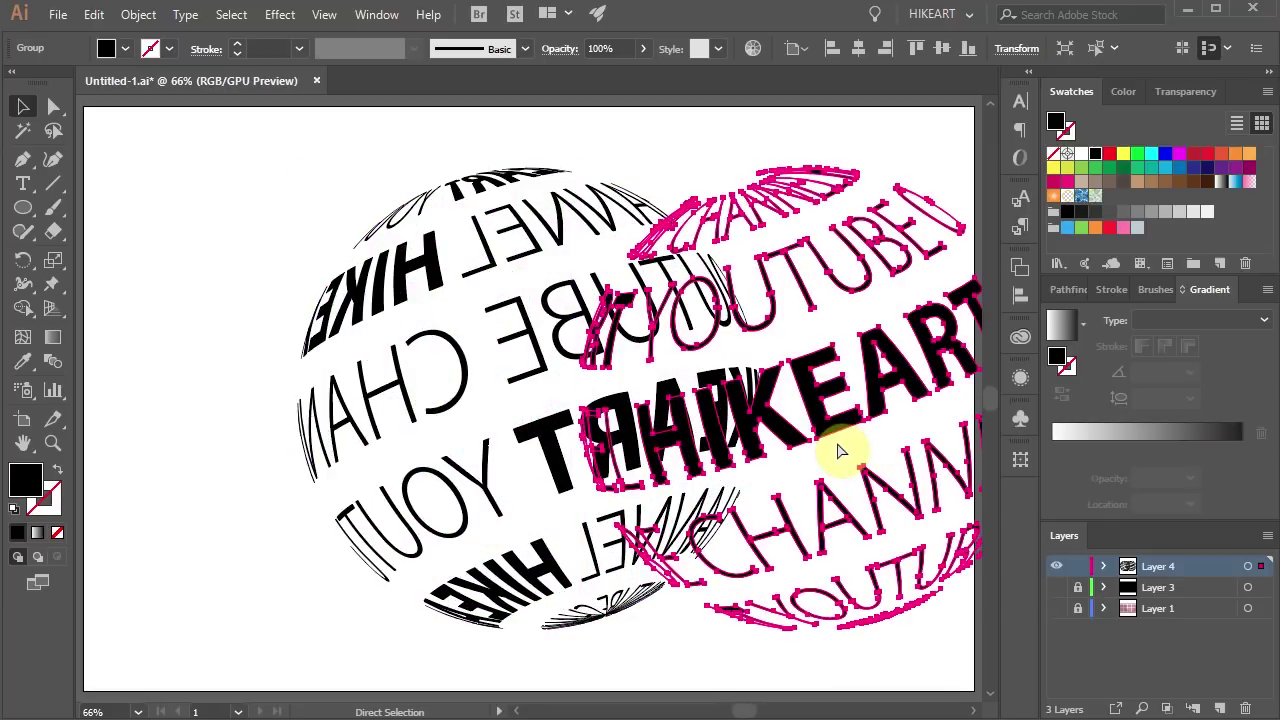
key("ctrl+z")
key("v")
left_click(1104, 566)
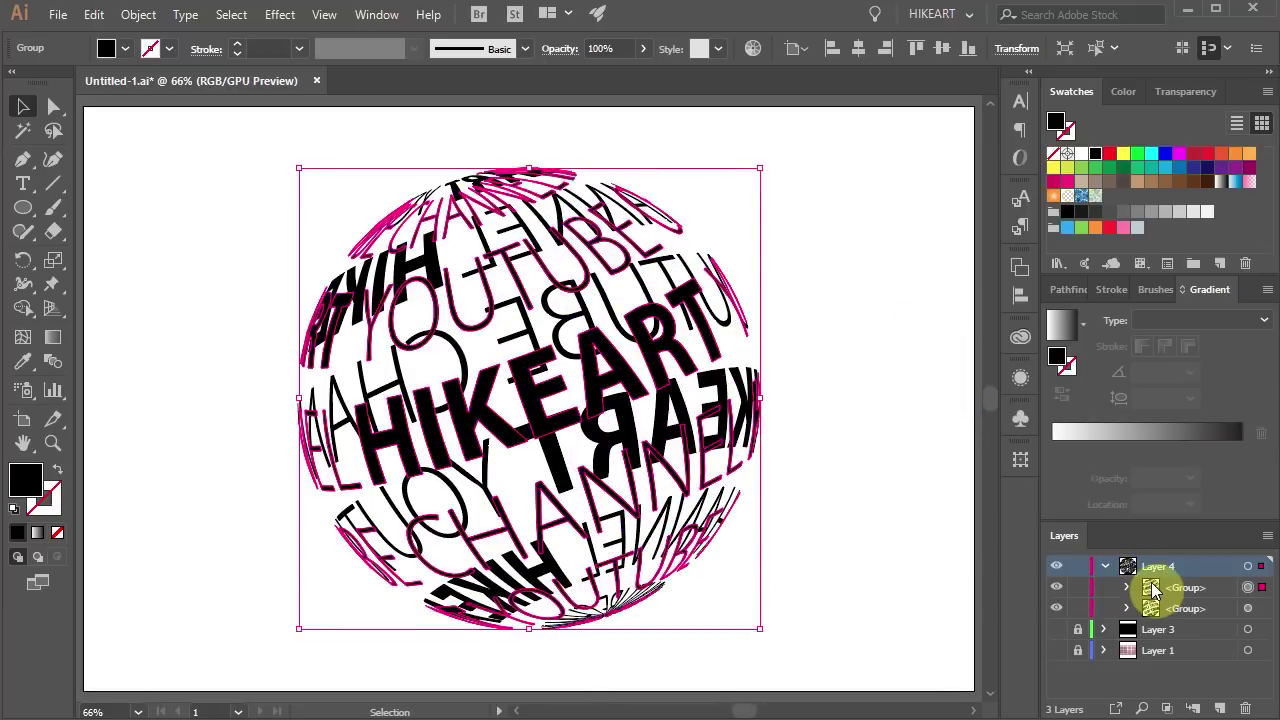
left_click(1056, 608)
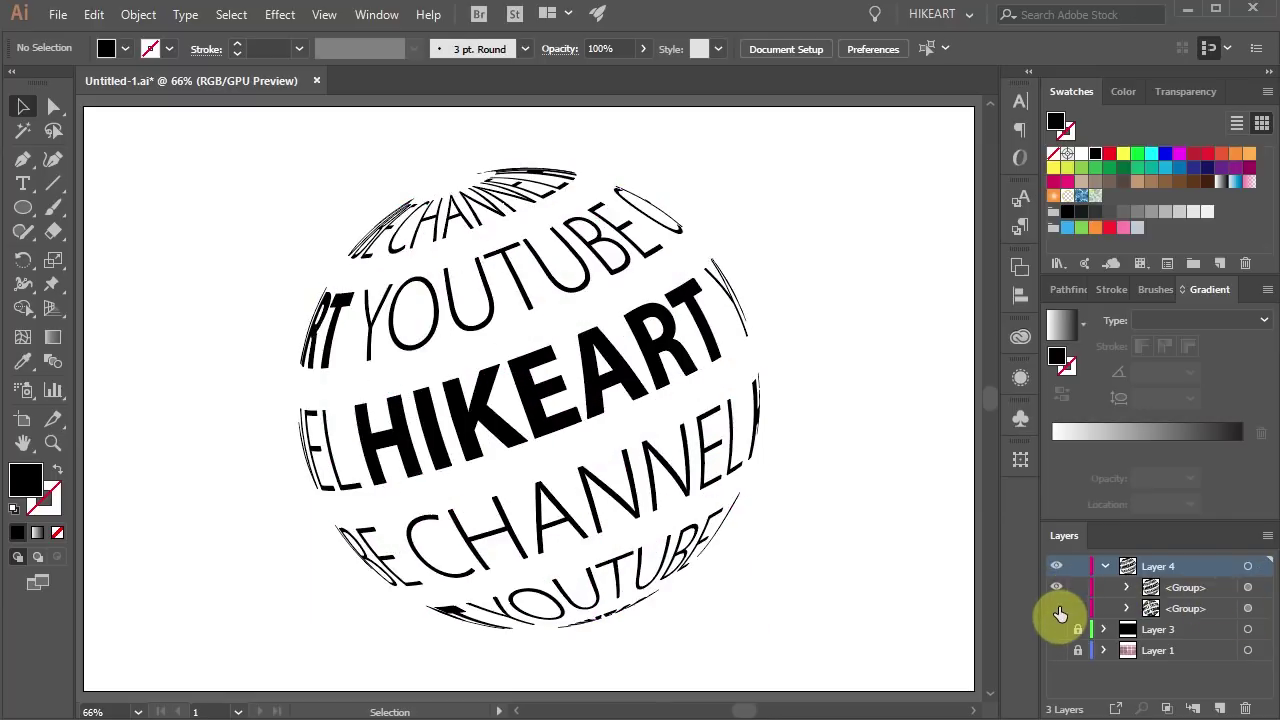
Show the back text group again and fill all the sphere text blue.
left_click(1057, 608)
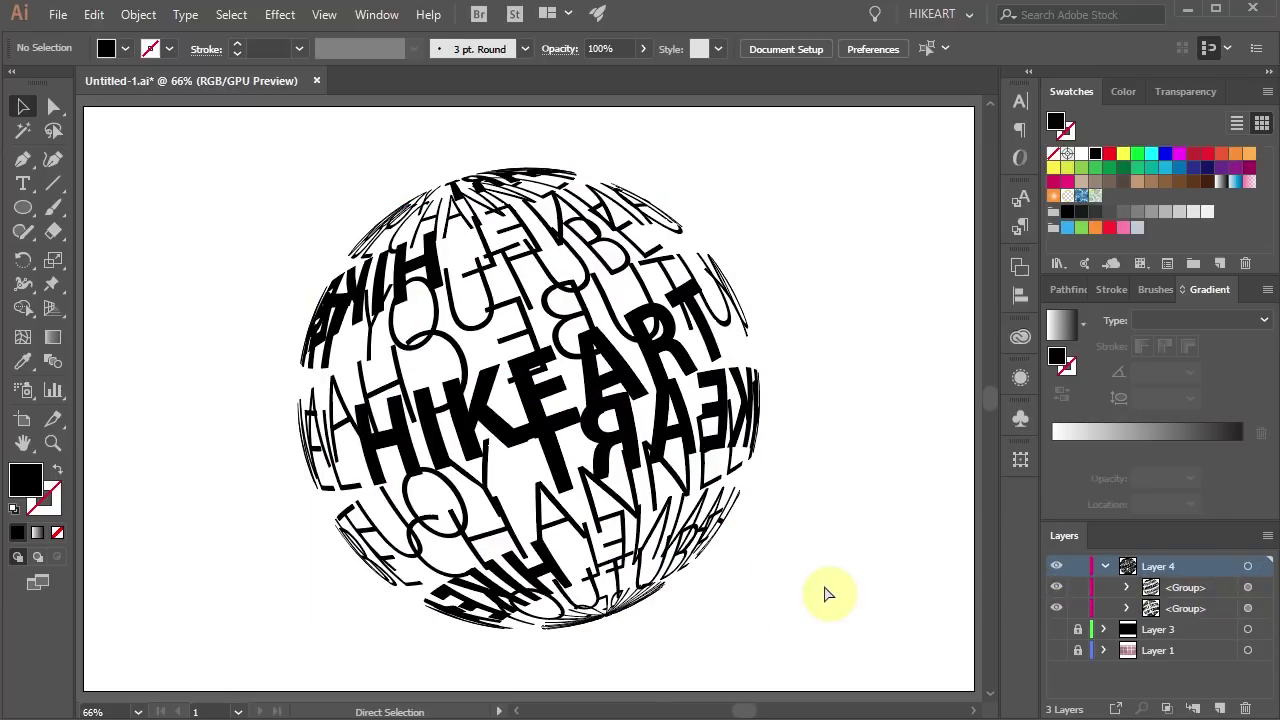
key("ctrl+a")
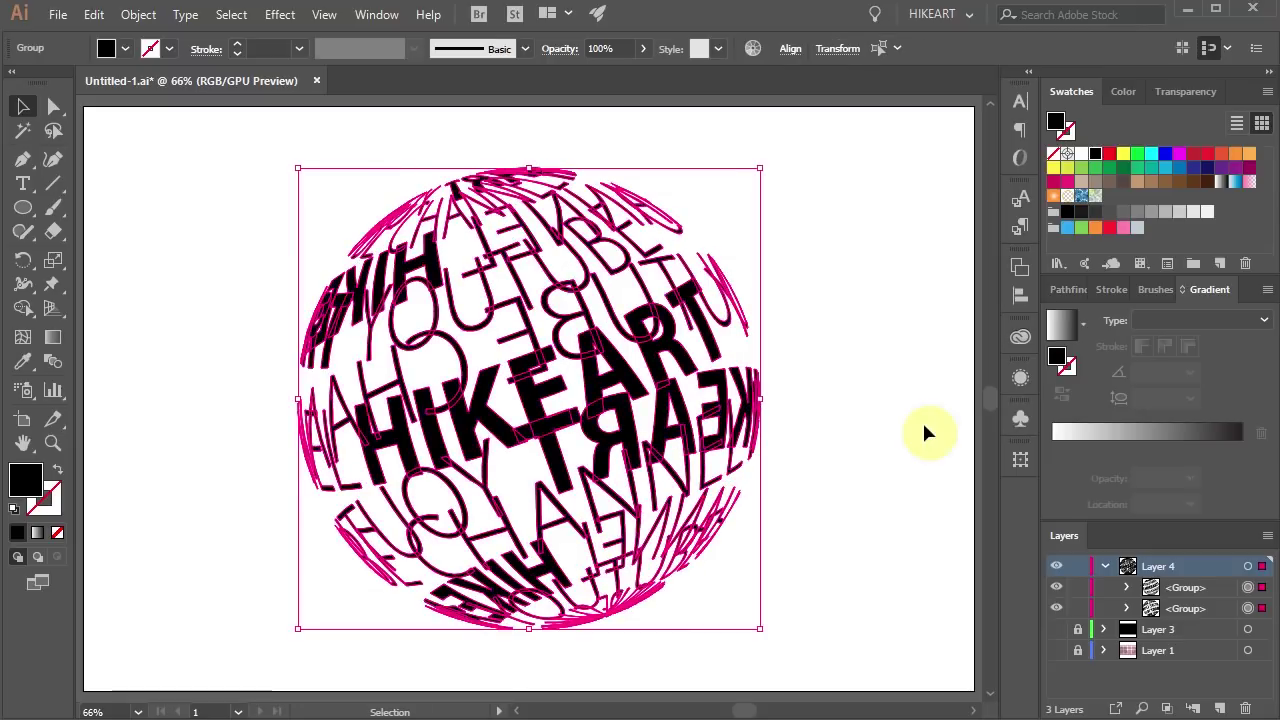
left_click(1064, 229)
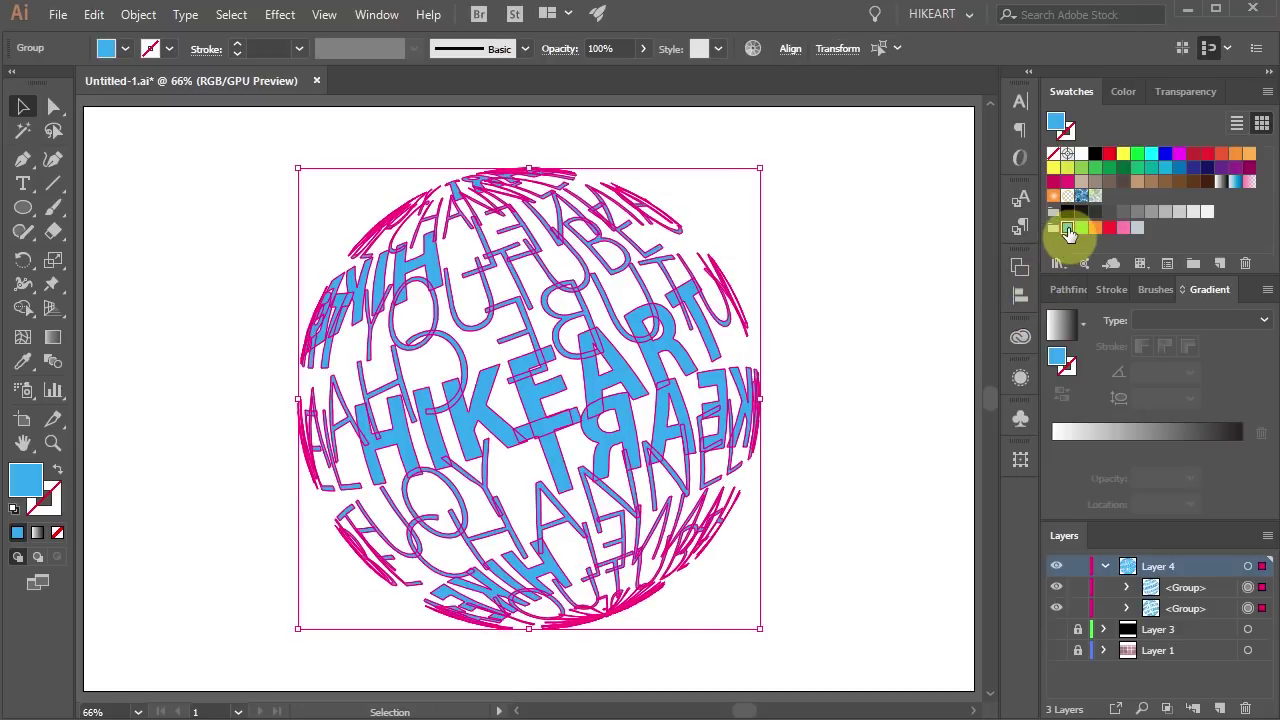
left_click(891, 290)
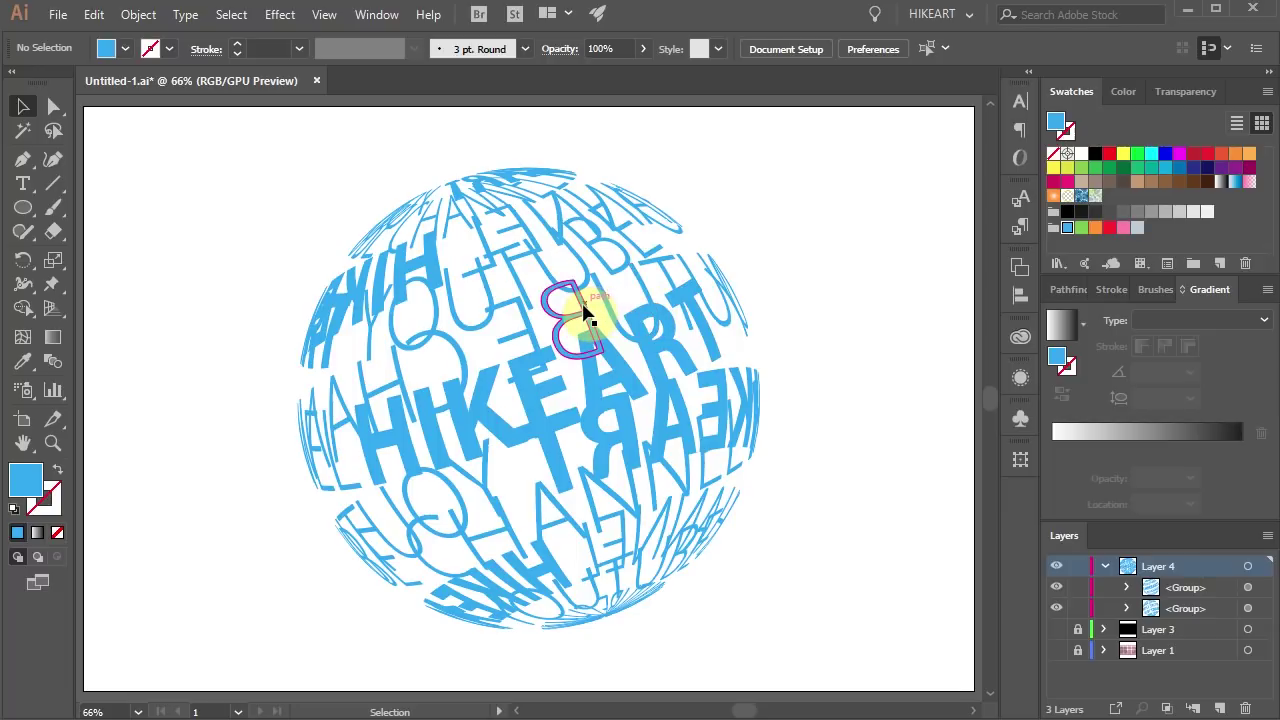
Fade the back-surface text group to about 21% opacity.
left_click(584, 312)
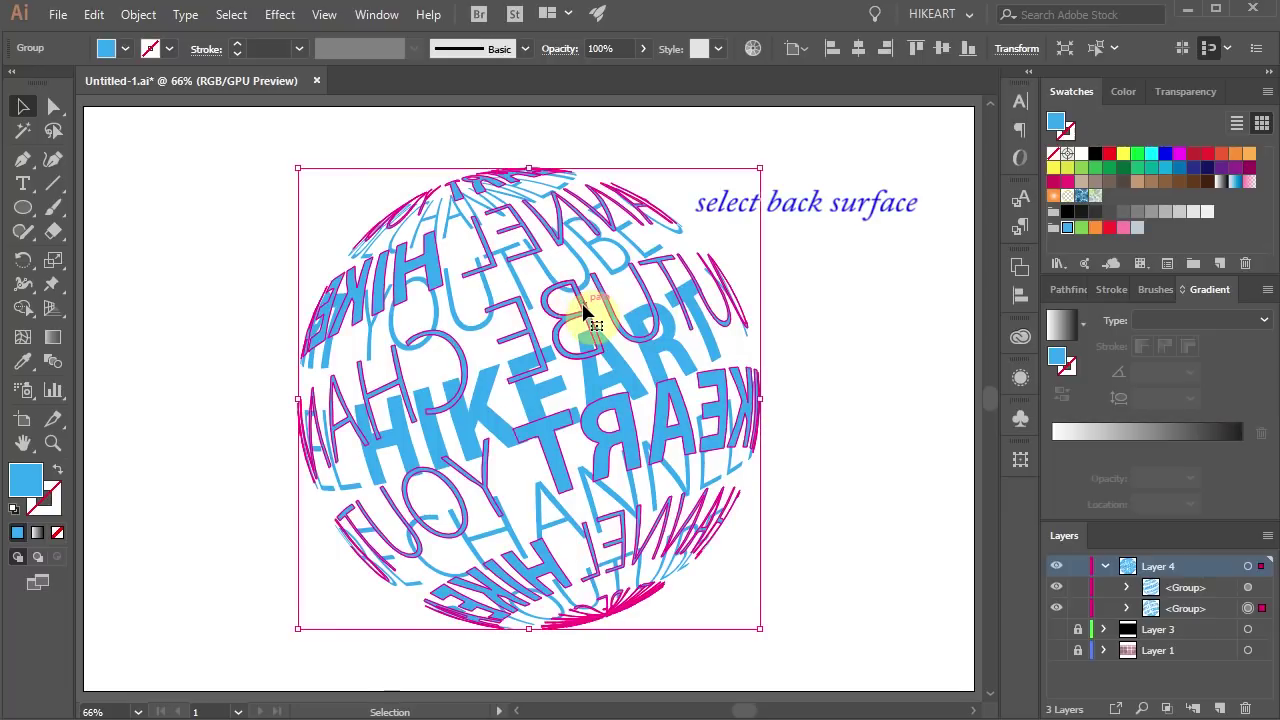
left_click(1204, 91)
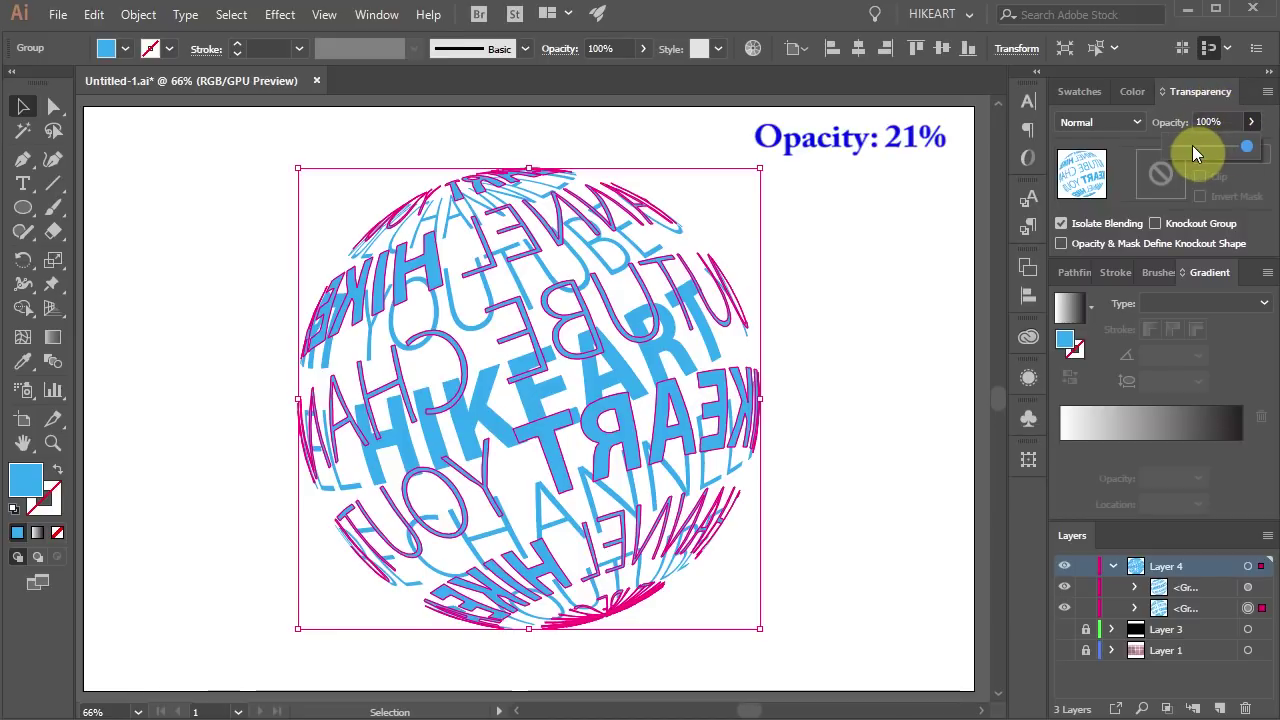
left_click(1193, 147)
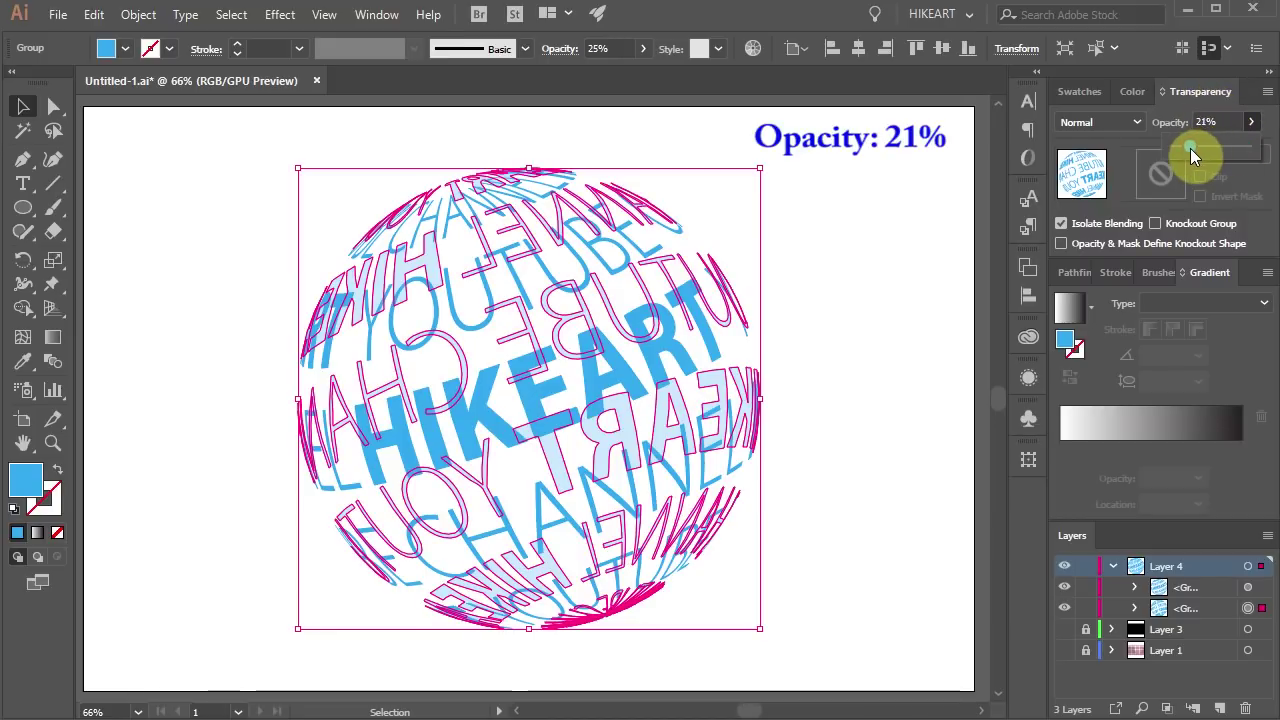
left_click(895, 366)
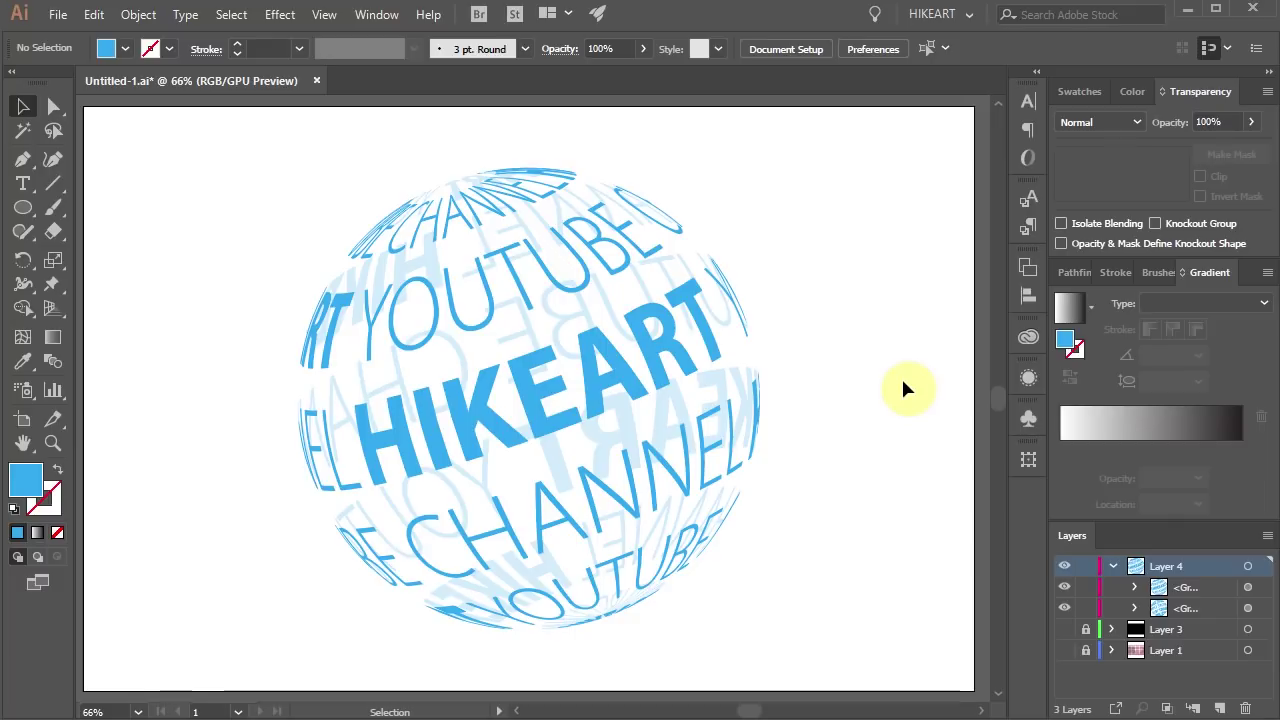
Drop-shadow the front text (31% opacity, X -3, Y 5, blur 3) and show the black background layer.
left_click(541, 393)
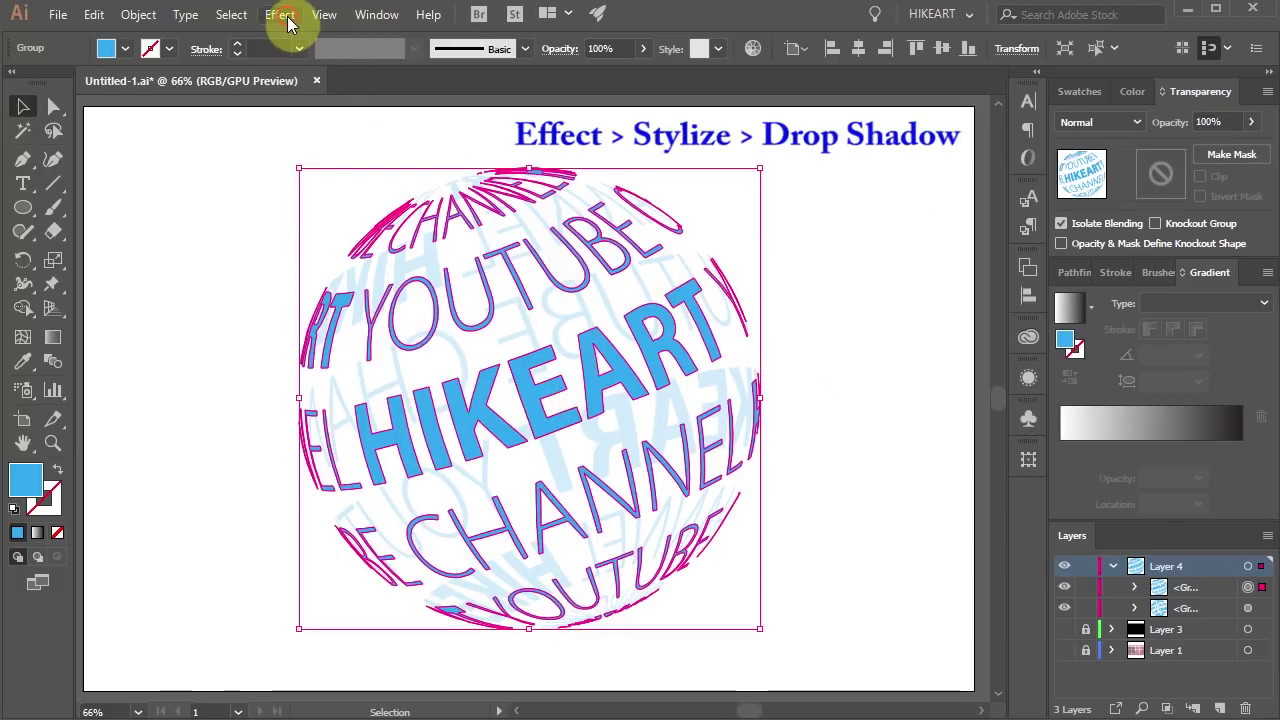
left_click(283, 15)
mouse_move(306, 241)
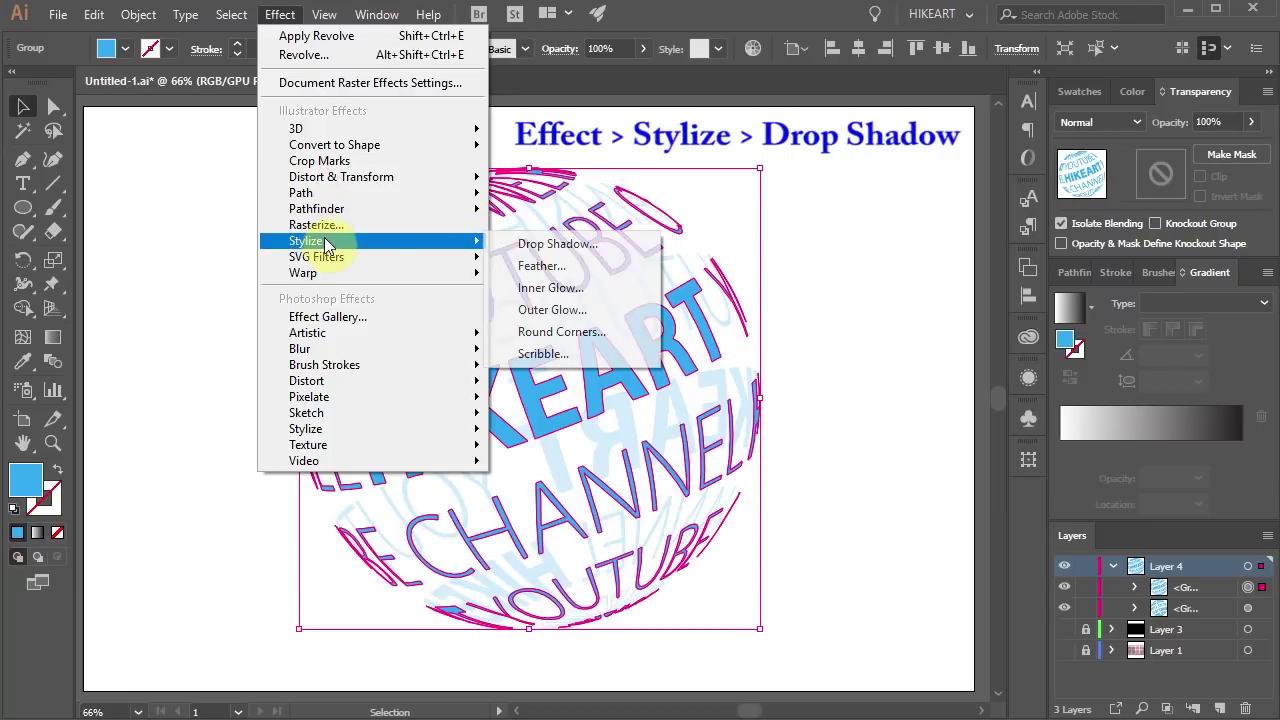
left_click(558, 244)
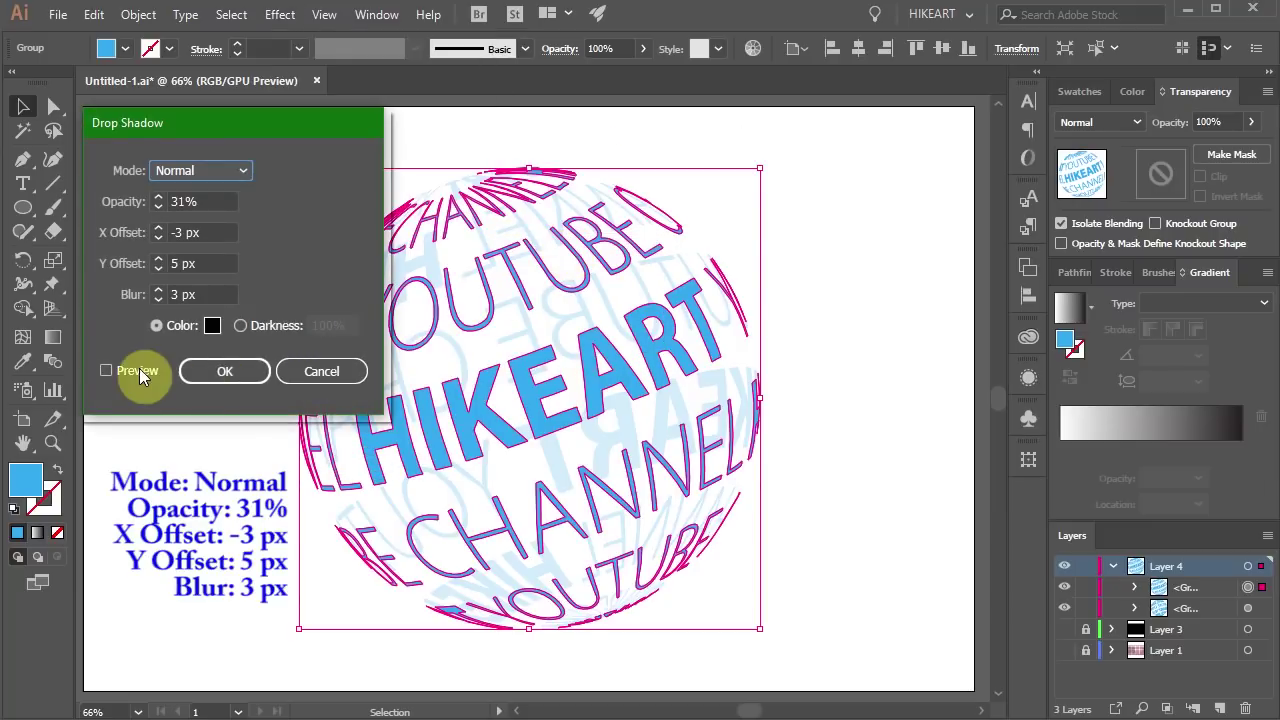
left_click(105, 370)
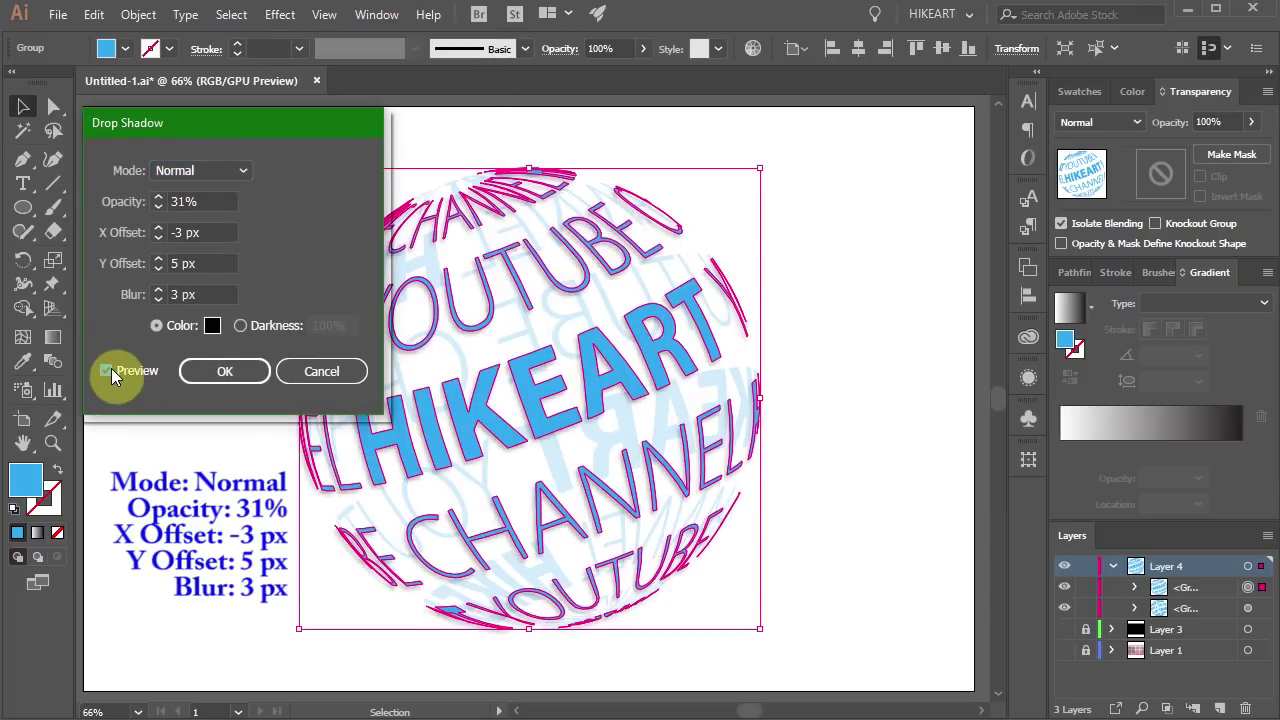
left_click(212, 371)
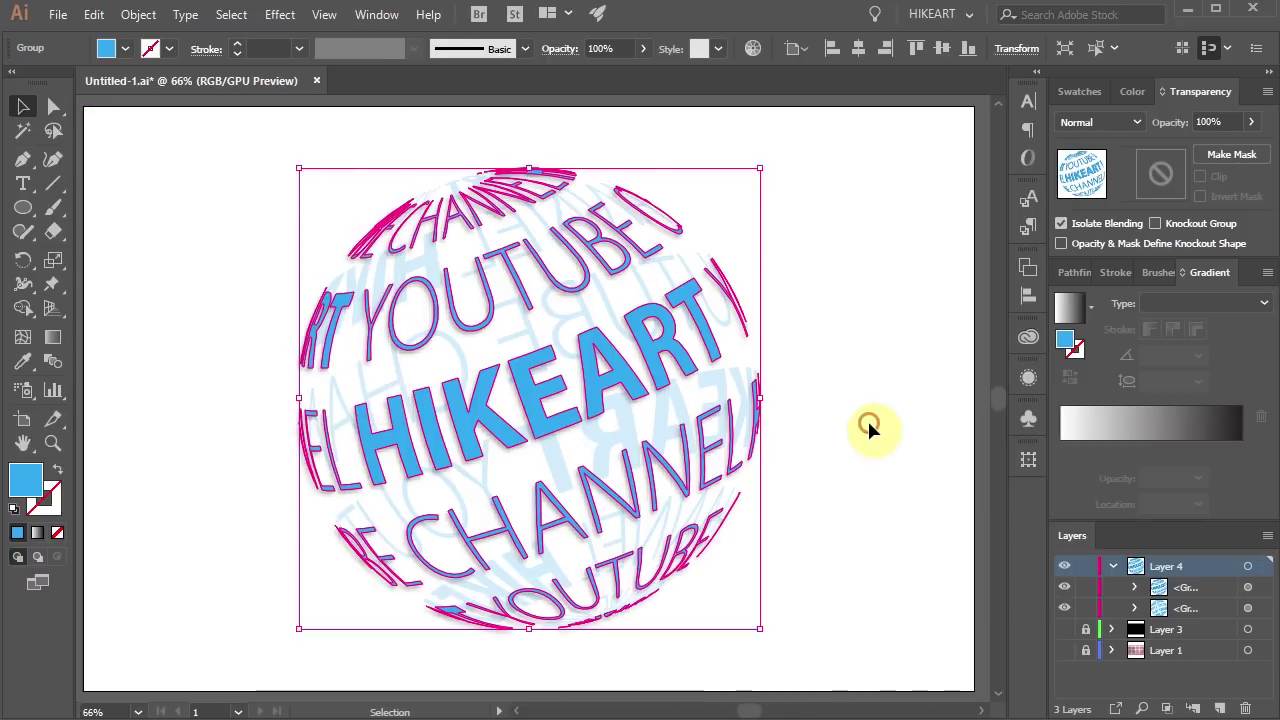
left_click(869, 425)
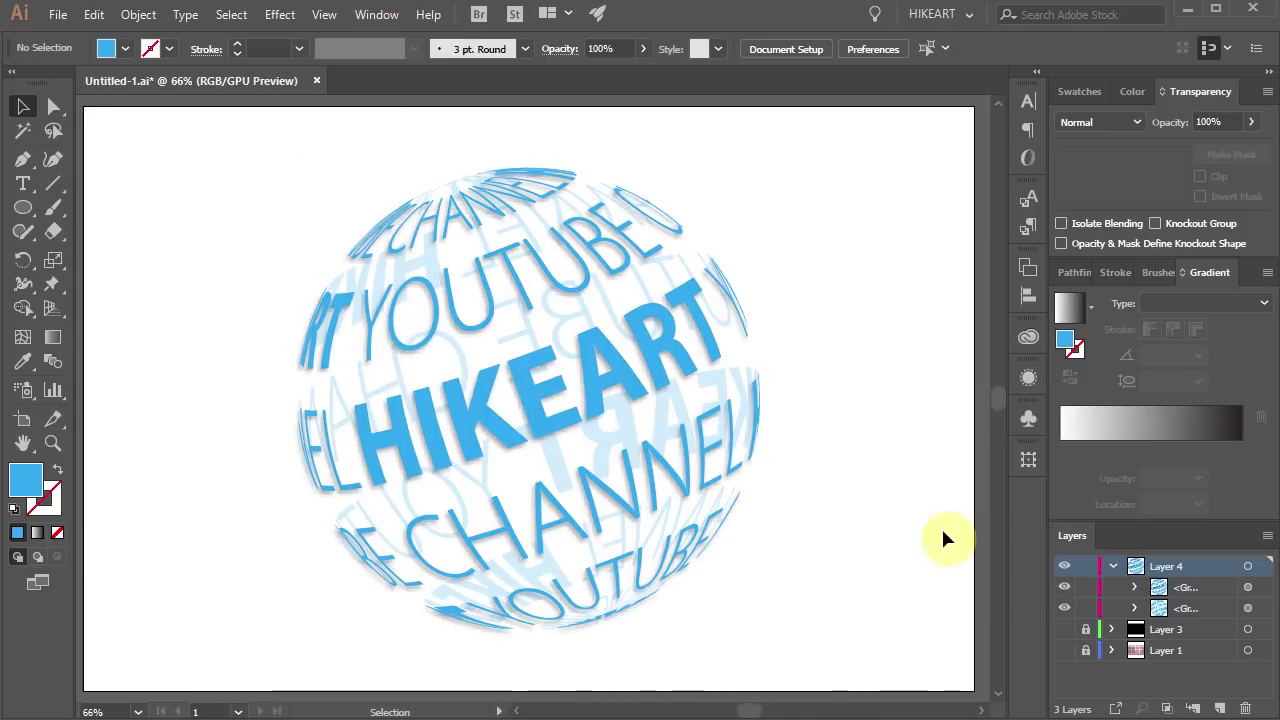
left_click(1064, 631)
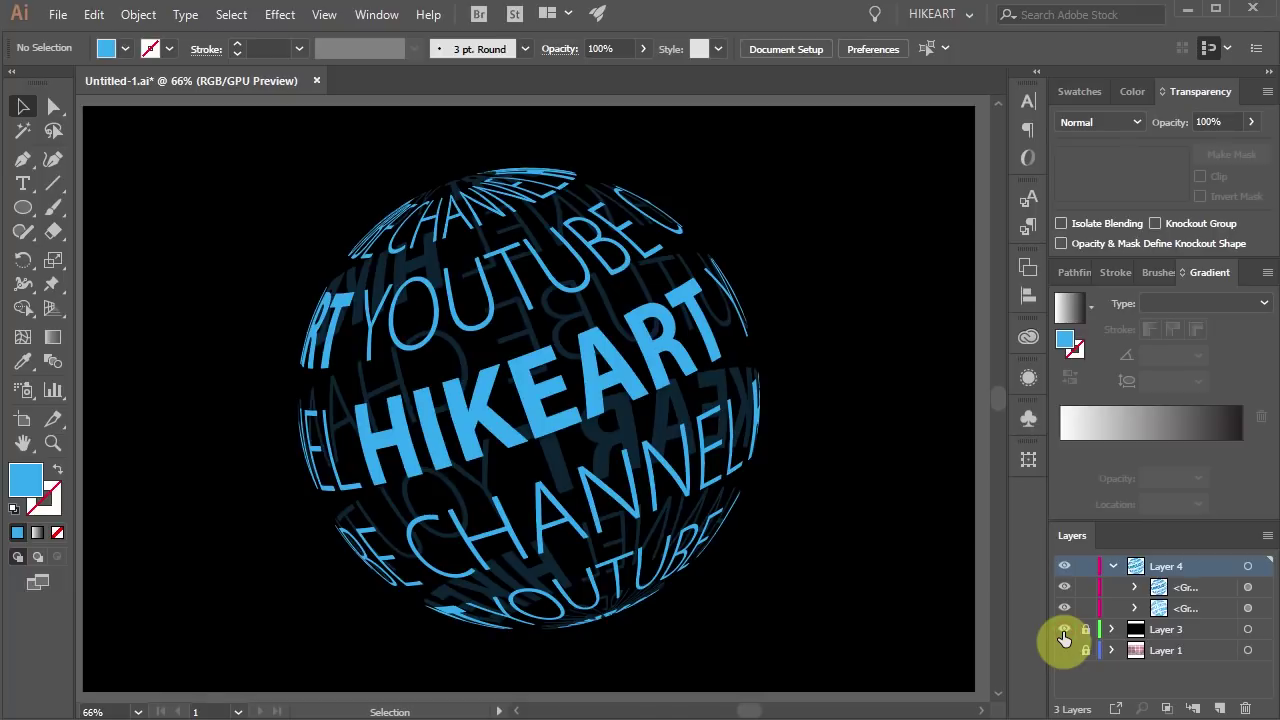